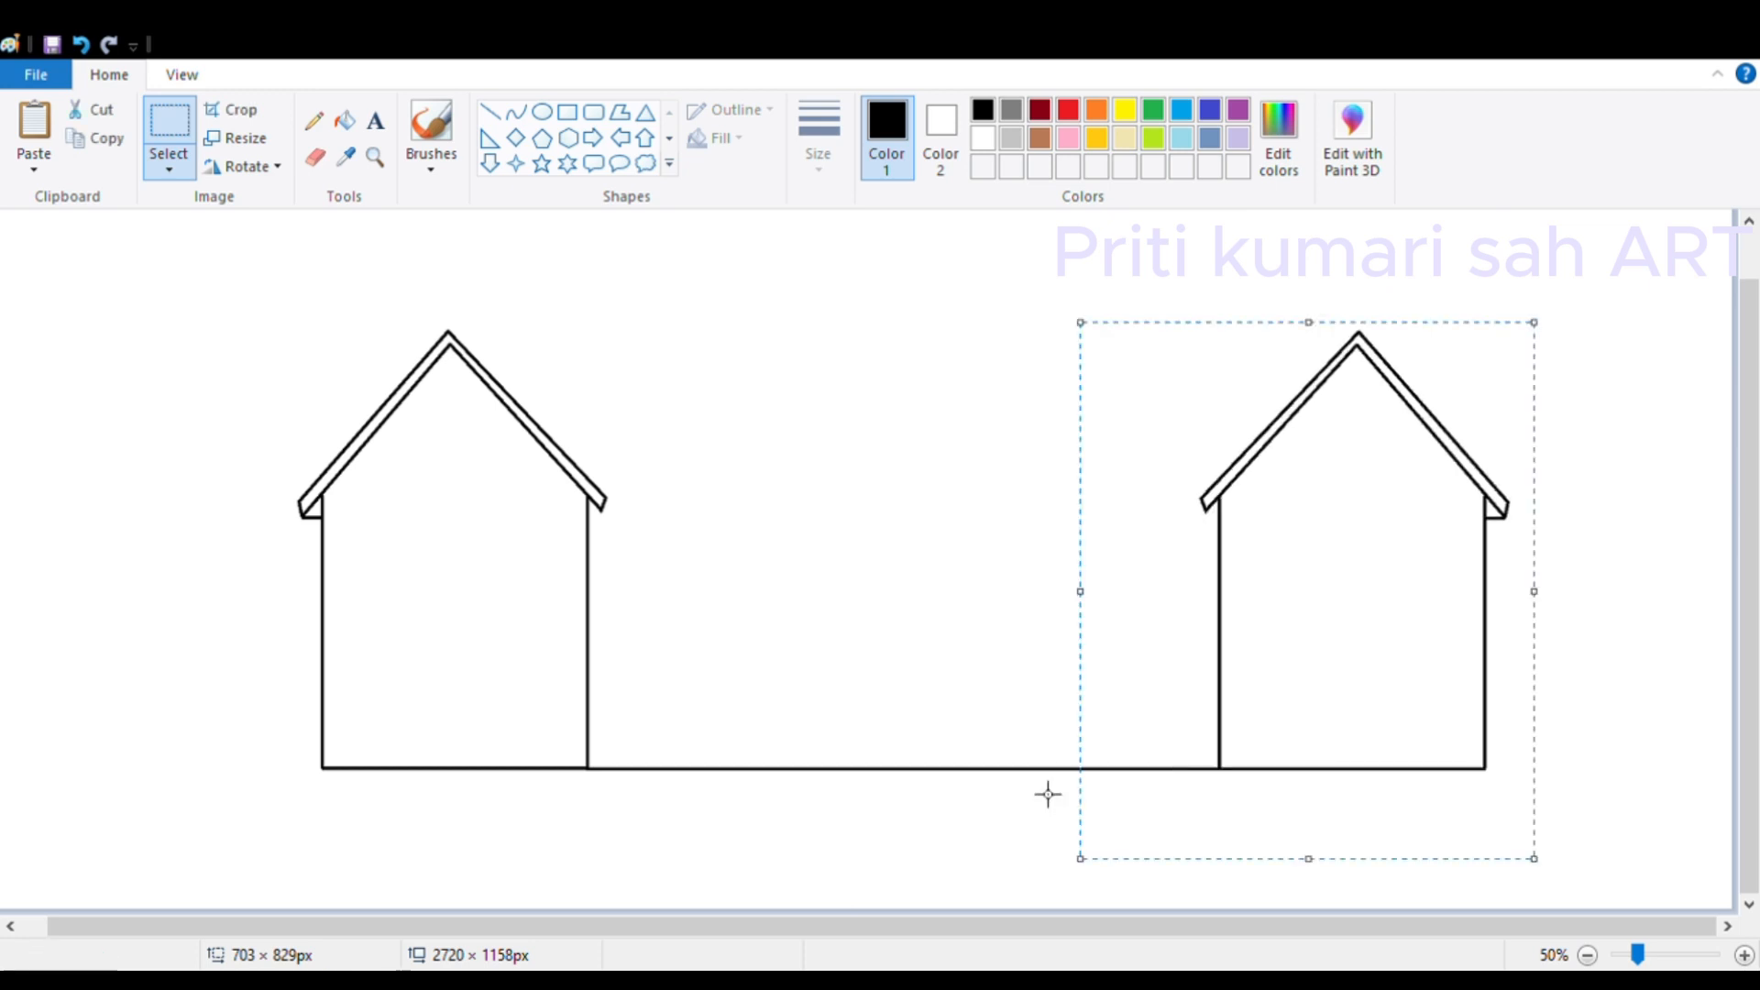
Step: Draw a straight horizontal ridge line connecting the peaks of the two gable roofs
{"action": "left_click", "coordinate": [797, 775]}
{"action": "left_click", "coordinate": [1744, 955]}
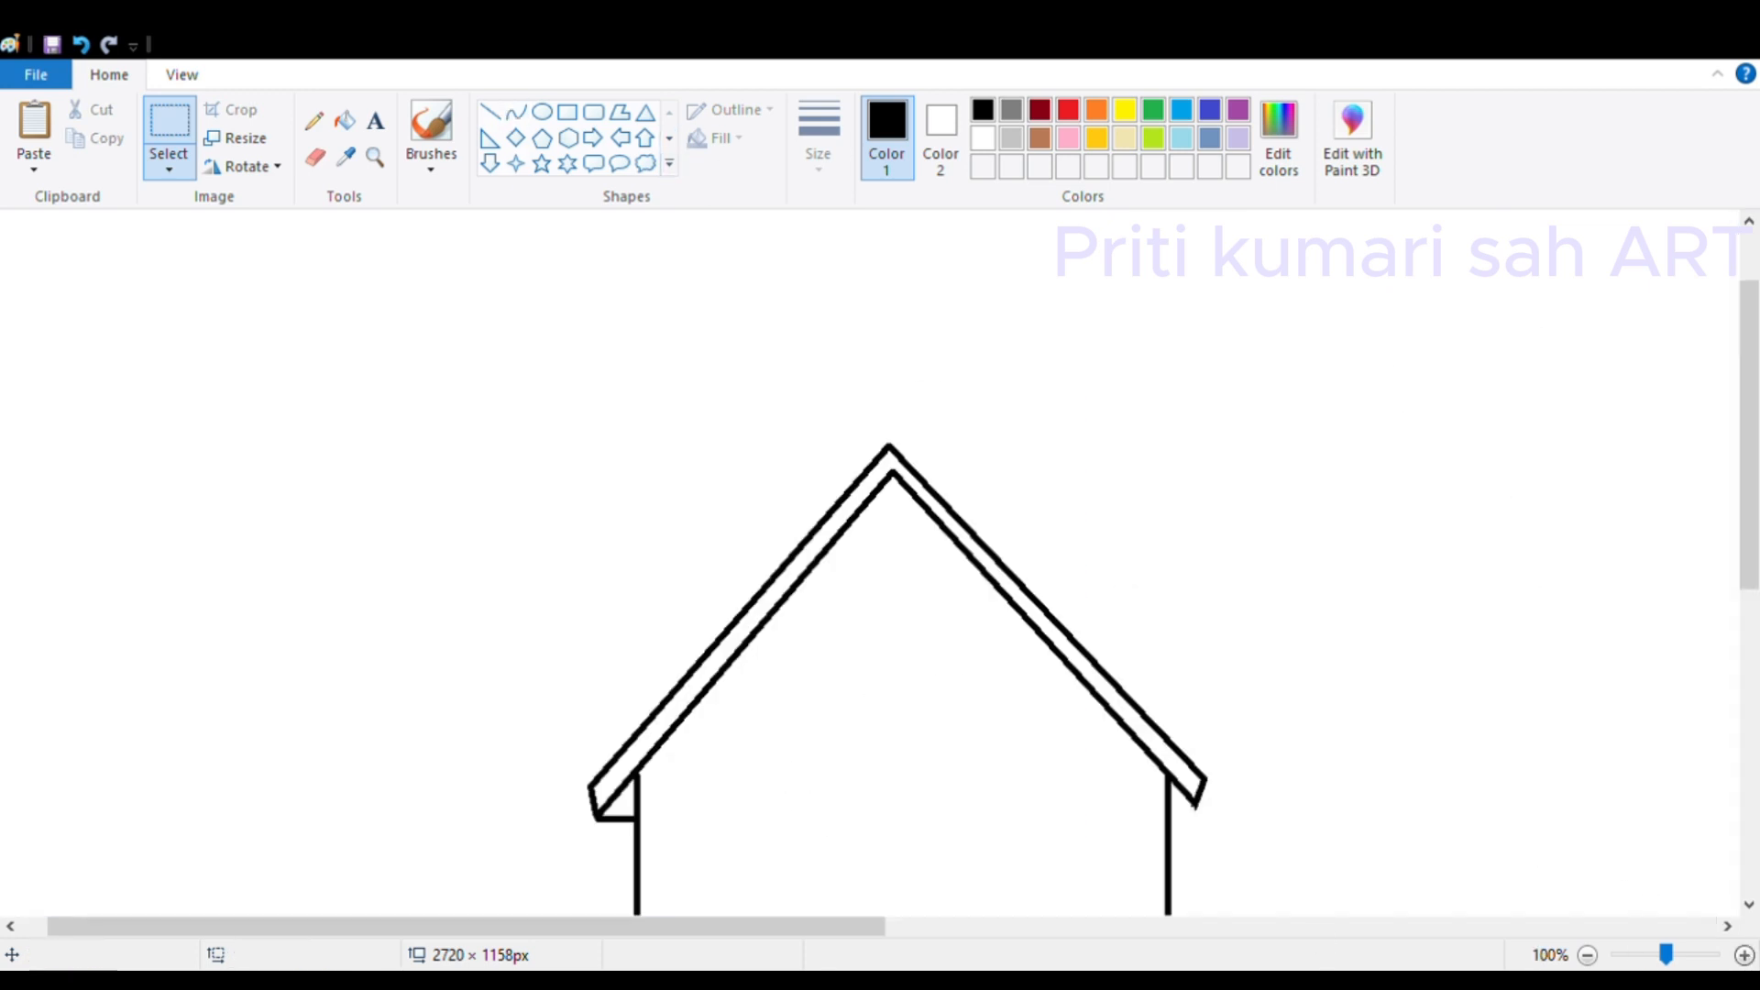
{"action": "left_click_drag", "start_coordinate": [772, 927], "coordinate": [1189, 930]}
{"action": "left_click", "coordinate": [490, 112]}
{"action": "left_click_drag", "start_coordinate": [53, 457], "coordinate": [1438, 456]}
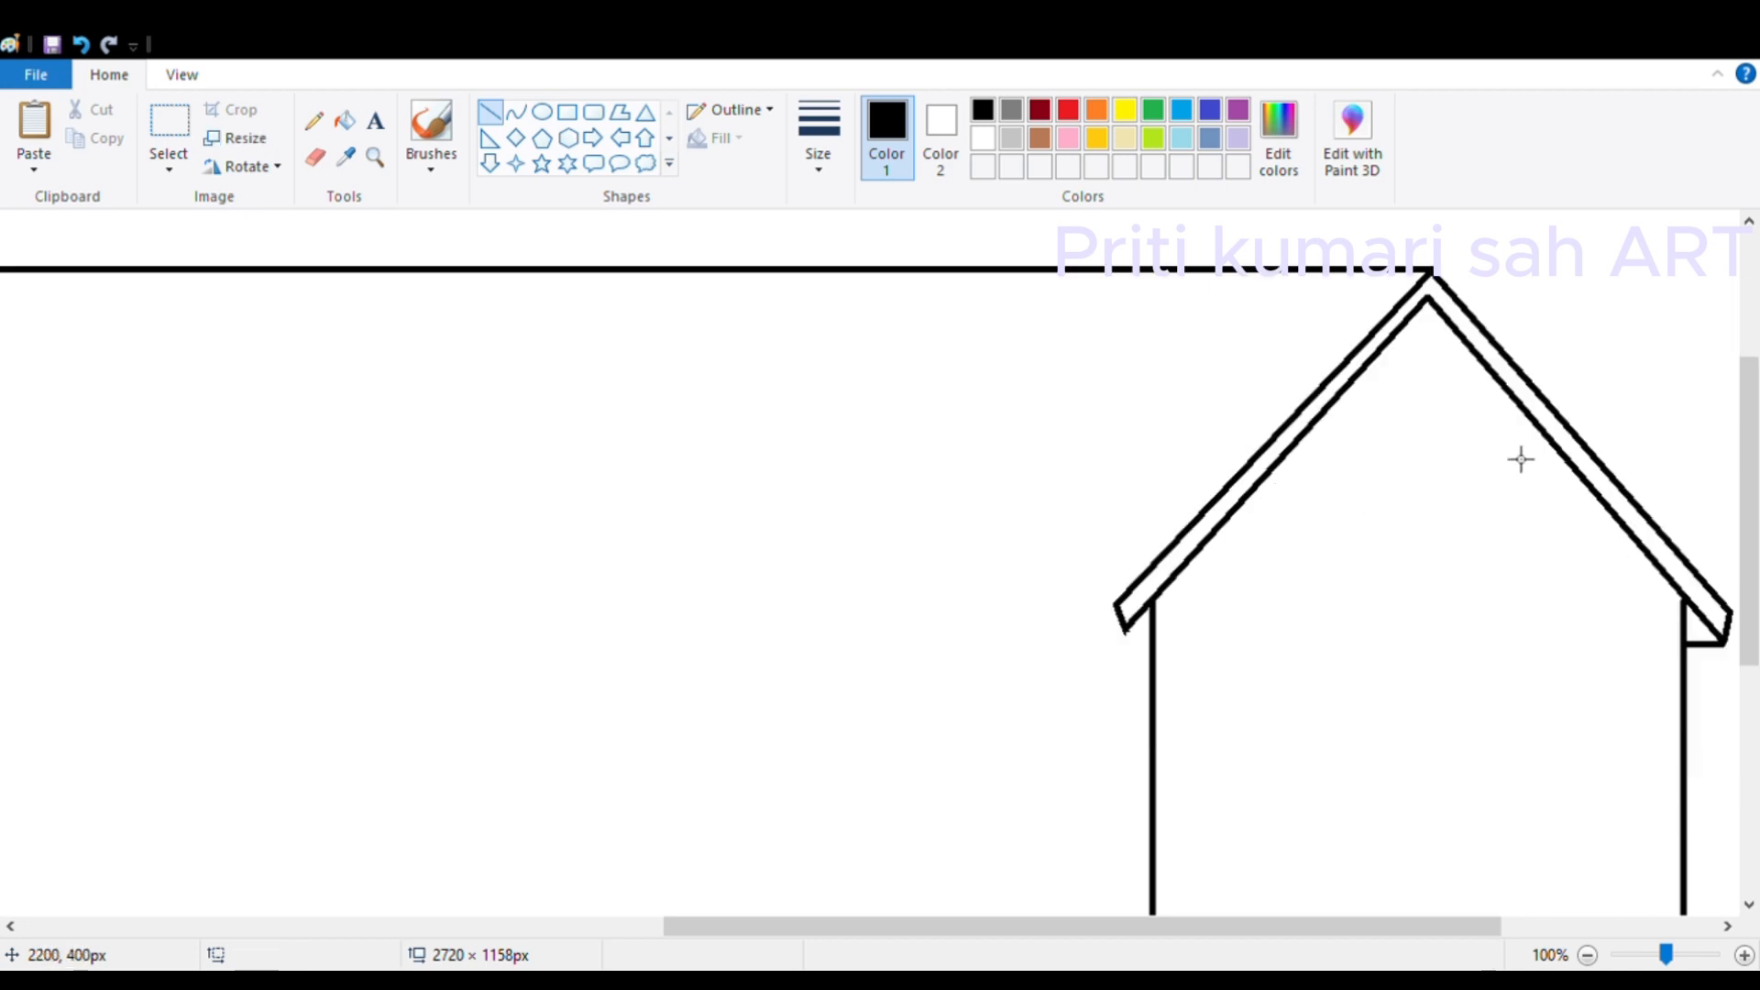
Step: Draw a parallel line just above the ridge line, close the narrow strip with short slanted ends and erase stray bits
{"action": "left_click_drag", "start_coordinate": [1338, 927], "coordinate": [1083, 907]}
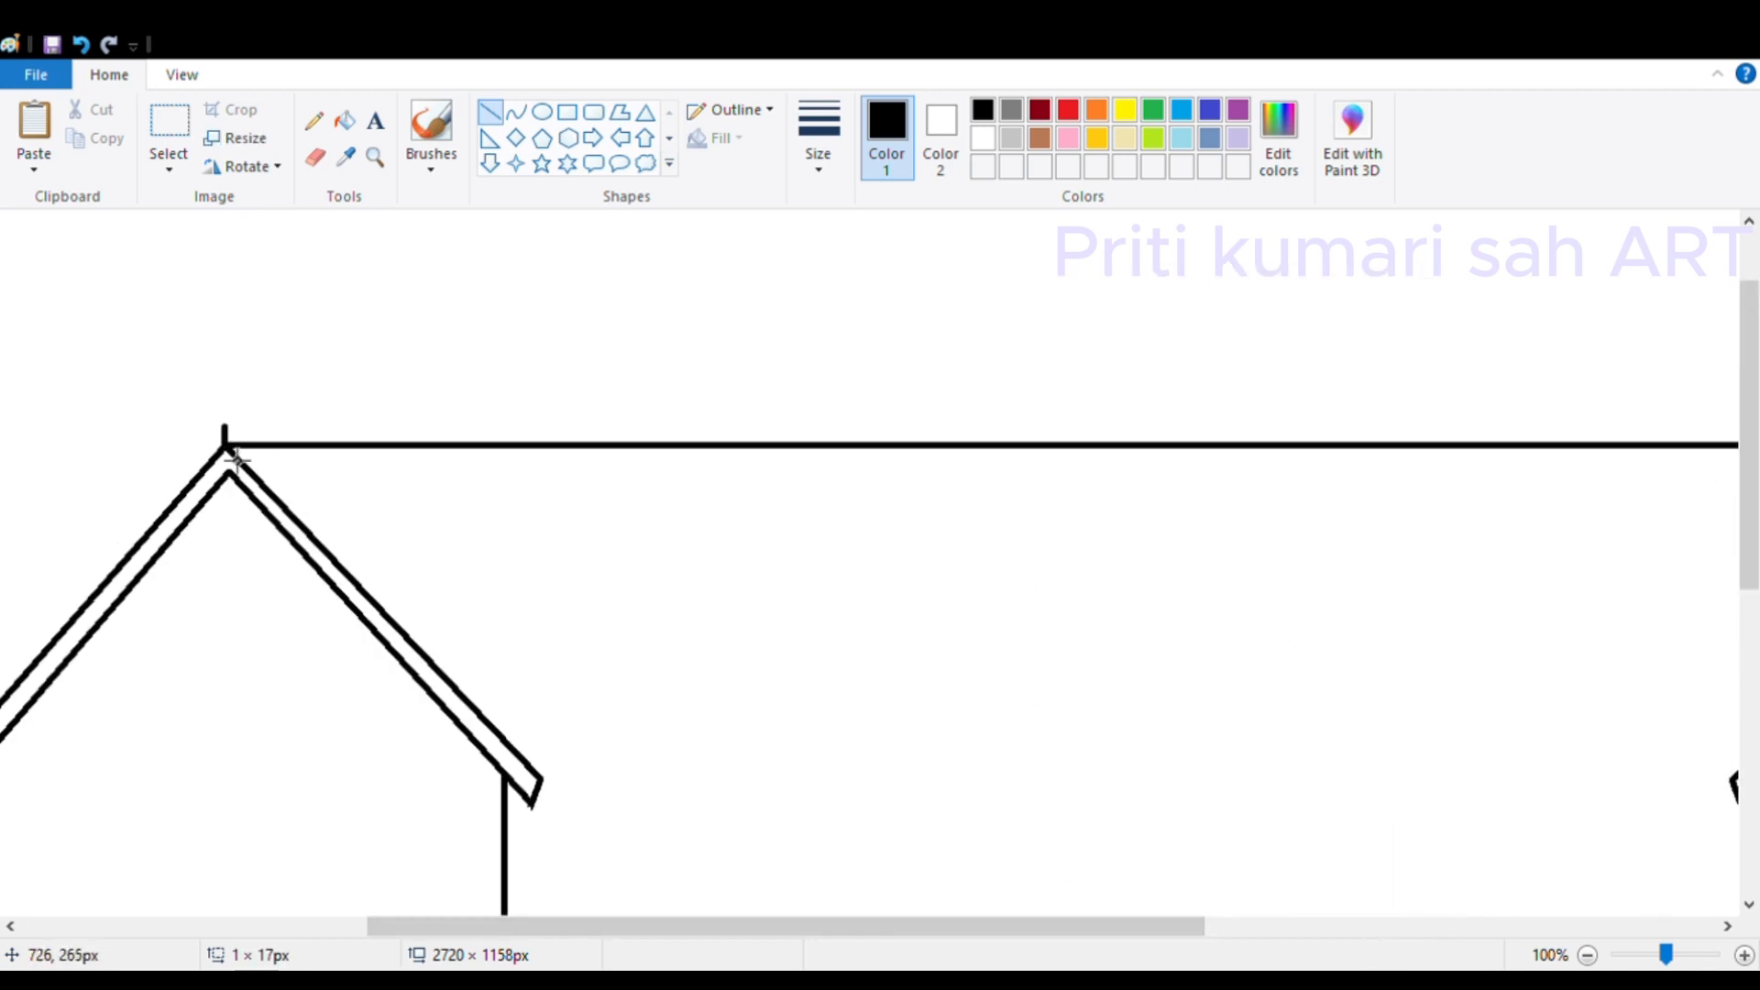
{"action": "left_click_drag", "start_coordinate": [250, 432], "coordinate": [1504, 448]}
{"action": "left_click_drag", "start_coordinate": [1109, 927], "coordinate": [637, 927]}
{"action": "mouse_move", "coordinate": [660, 425]}
{"action": "left_mouse_down"}
{"action": "mouse_move", "coordinate": [670, 448]}
{"action": "mouse_move", "coordinate": [649, 445]}
{"action": "left_mouse_up"}
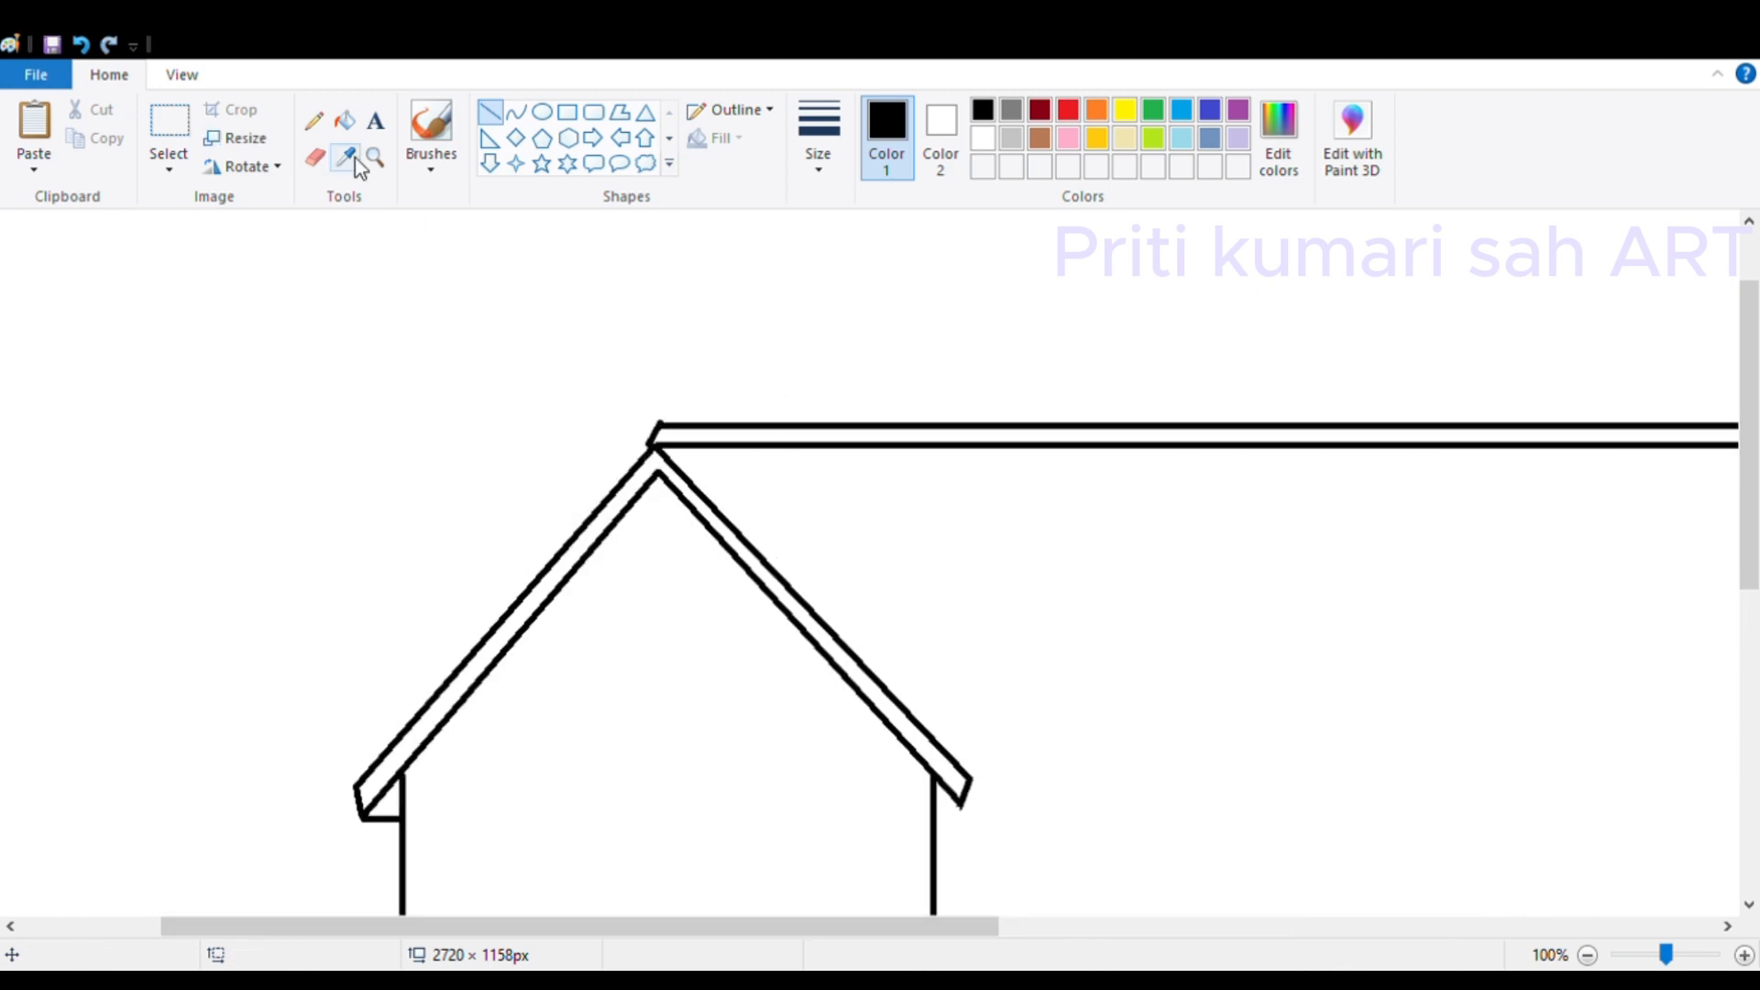
{"action": "left_click", "coordinate": [315, 157]}
{"action": "left_click_drag", "start_coordinate": [1163, 928], "coordinate": [1466, 928]}
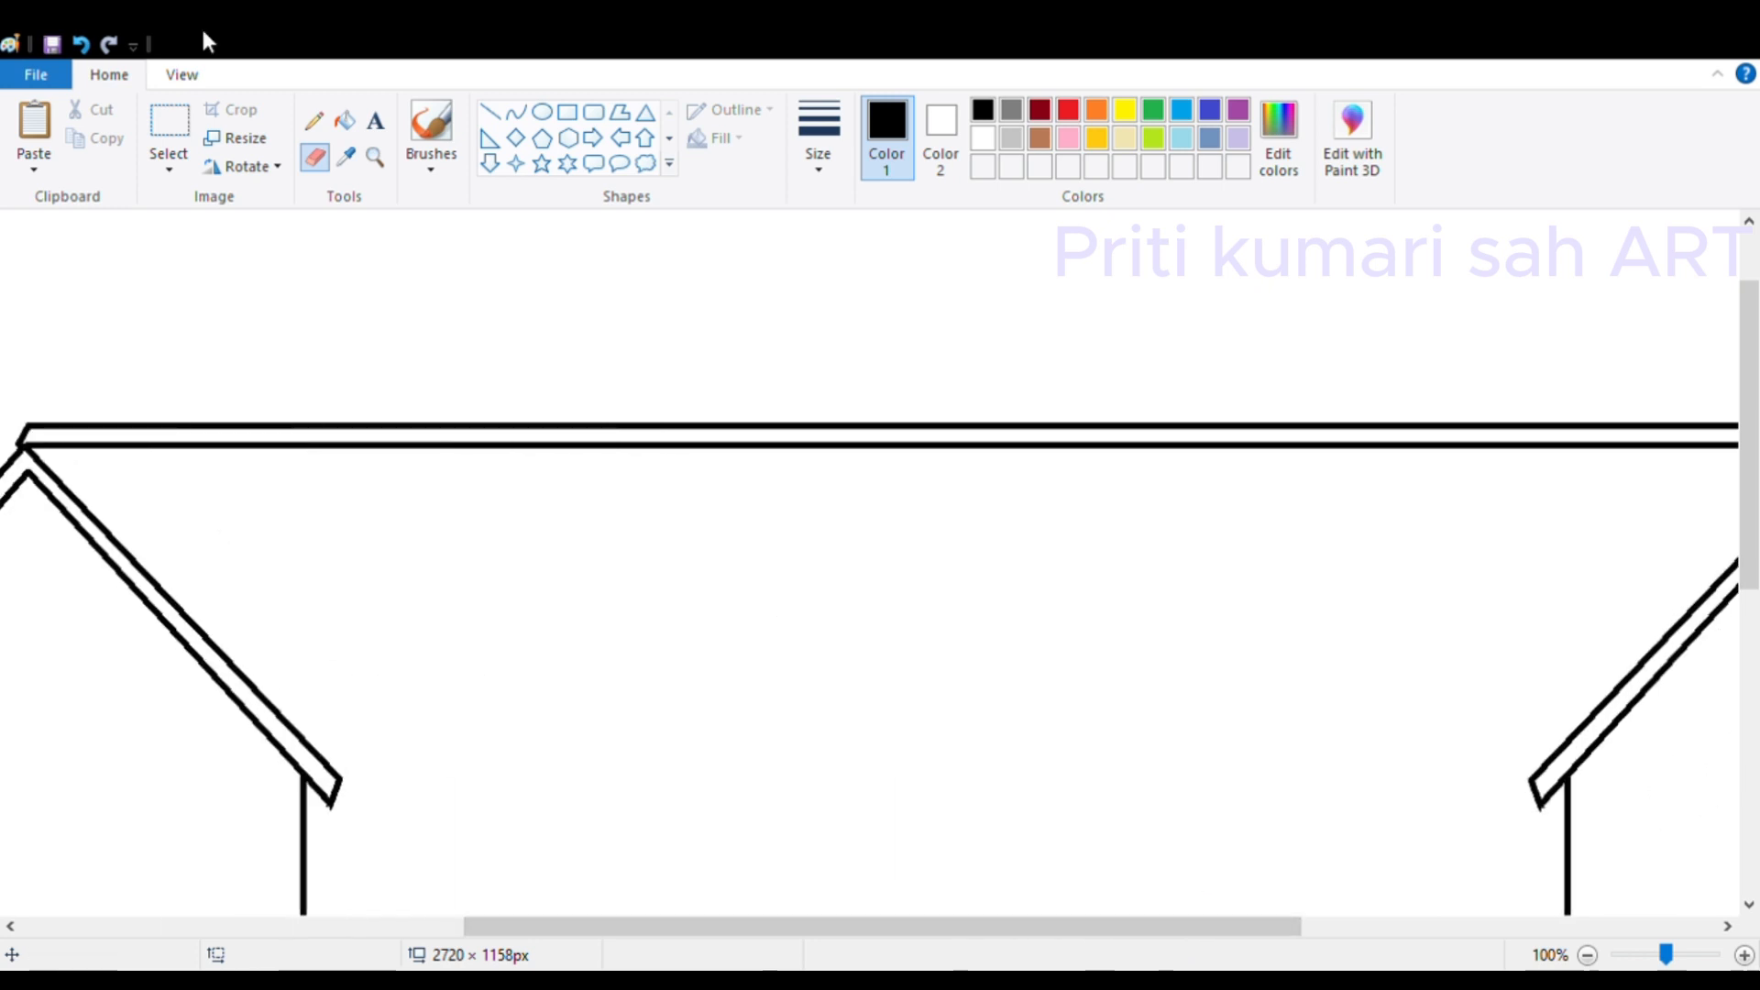
Step: Draw two parallel horizontal eave lines connecting the inner lower corners of the two gable roofs
{"action": "left_click", "coordinate": [489, 111]}
{"action": "left_click_drag", "start_coordinate": [339, 780], "coordinate": [1530, 777]}
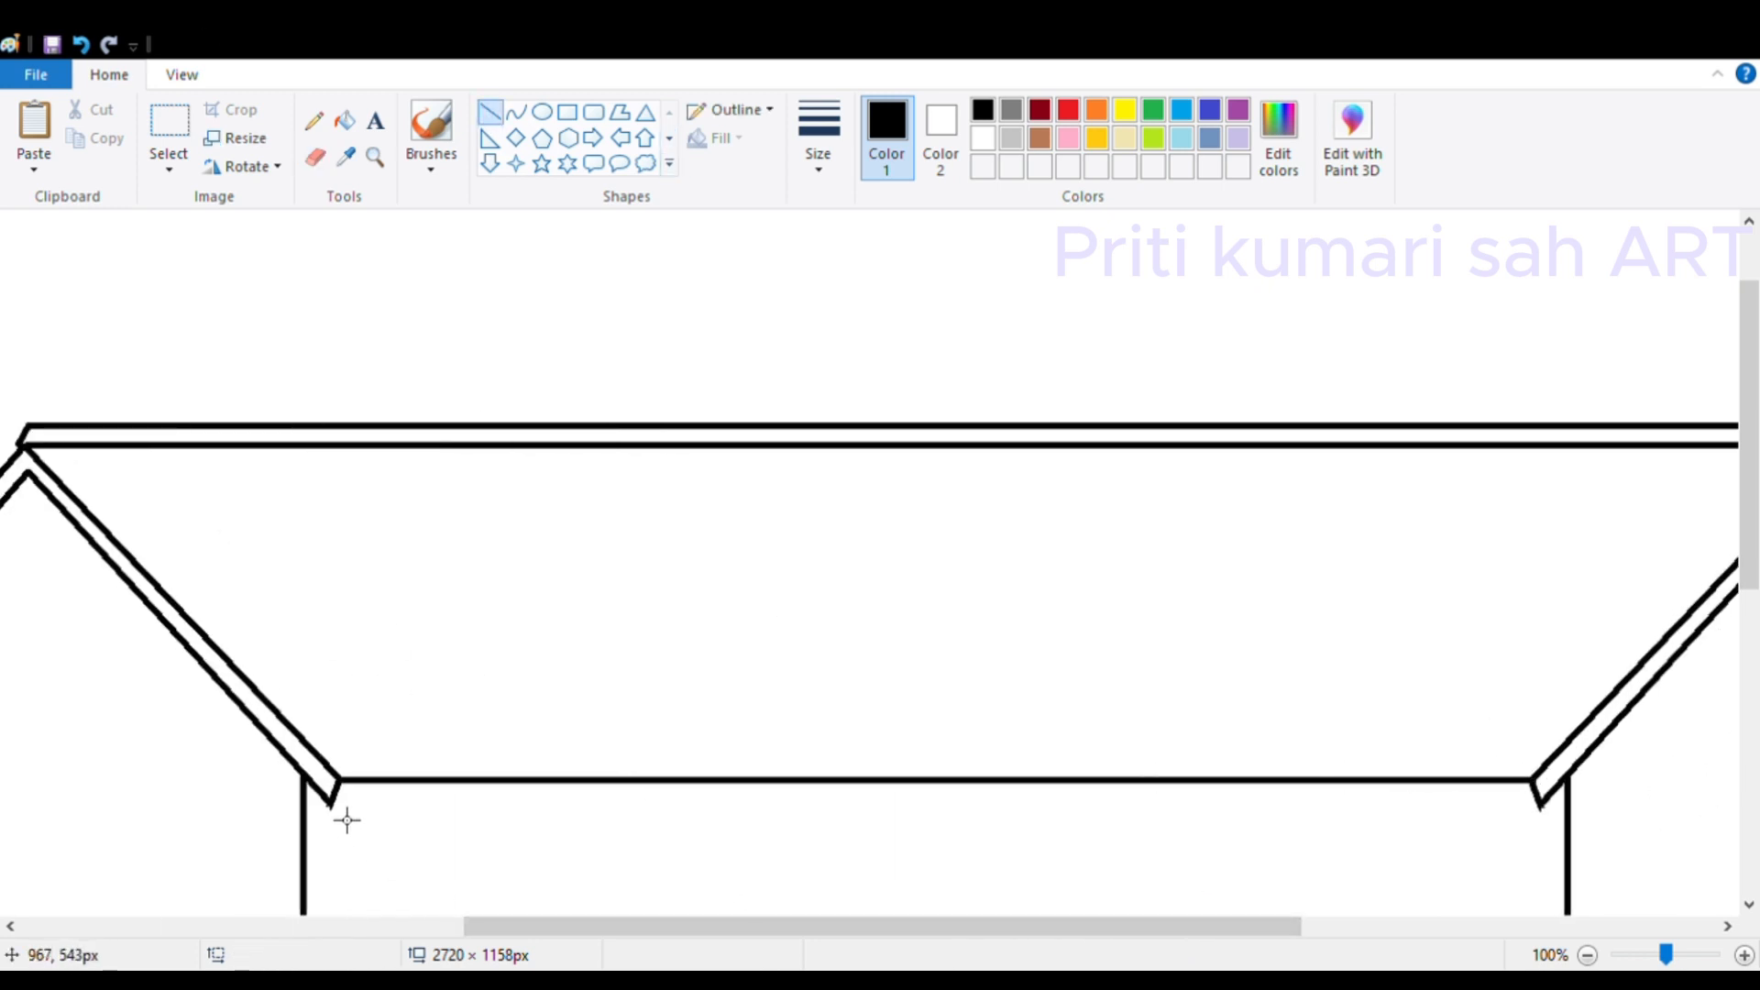
{"action": "left_click_drag", "start_coordinate": [333, 805], "coordinate": [1544, 906]}
{"action": "left_click_drag", "start_coordinate": [1228, 927], "coordinate": [1495, 923]}
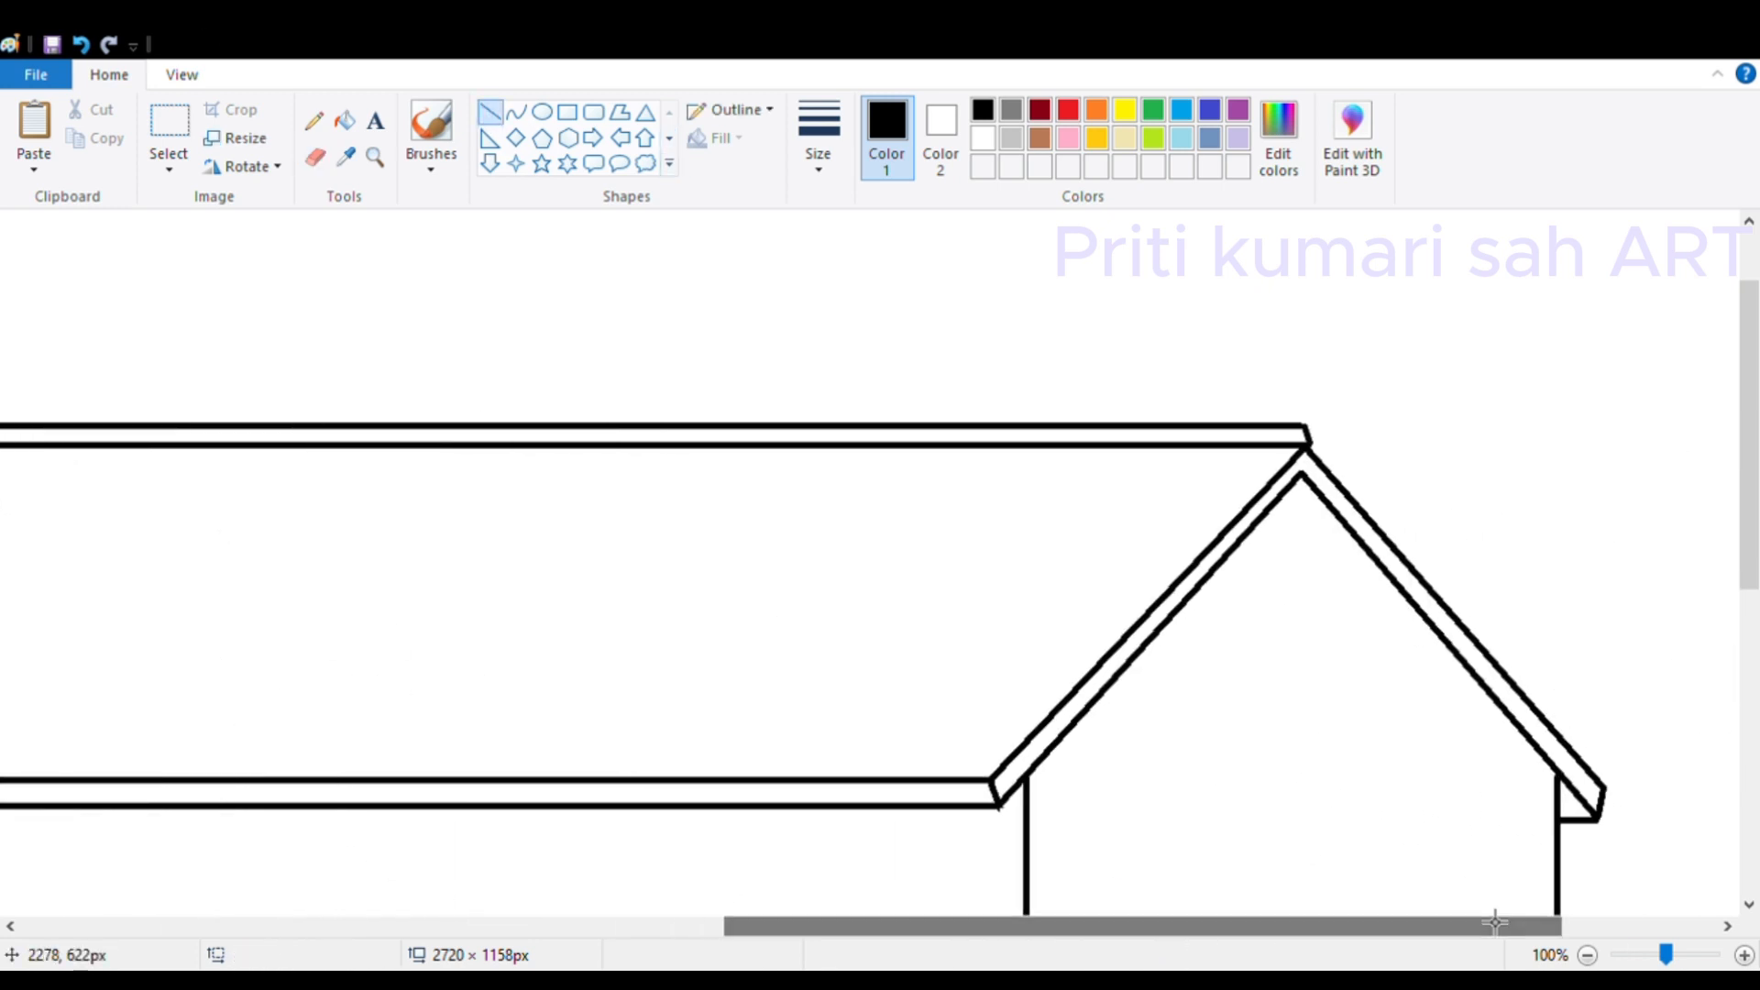
{"action": "left_click", "coordinate": [315, 157]}
{"action": "mouse_move", "coordinate": [874, 927]}
{"action": "left_mouse_down"}
{"action": "mouse_move", "coordinate": [641, 896]}
{"action": "mouse_move", "coordinate": [424, 921]}
{"action": "left_mouse_up"}
Step: Draw a middle line inside each of the two sloping roof borders of the left gable
{"action": "left_click", "coordinate": [490, 112]}
{"action": "mouse_move", "coordinate": [121, 796]}
{"action": "left_mouse_down"}
{"action": "mouse_move", "coordinate": [392, 518]}
{"action": "mouse_move", "coordinate": [419, 466]}
{"action": "mouse_move", "coordinate": [682, 728]}
{"action": "mouse_move", "coordinate": [730, 804]}
{"action": "left_mouse_up"}
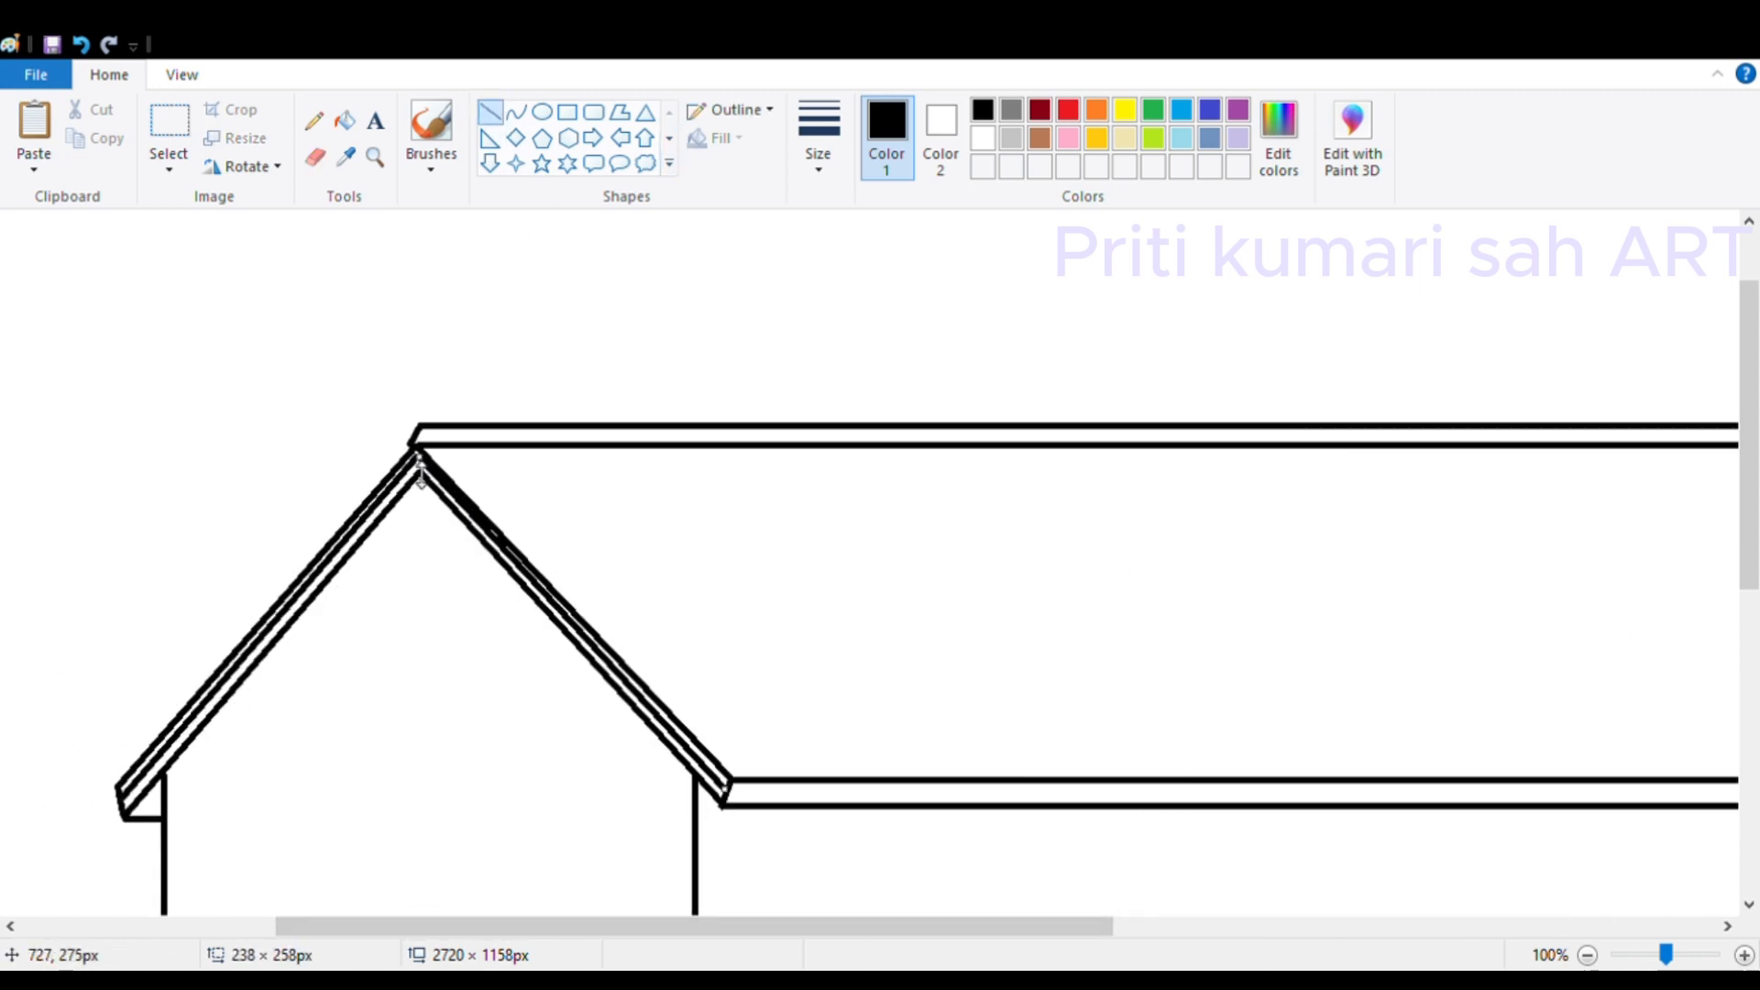
{"action": "left_click_drag", "start_coordinate": [422, 476], "coordinate": [424, 477]}
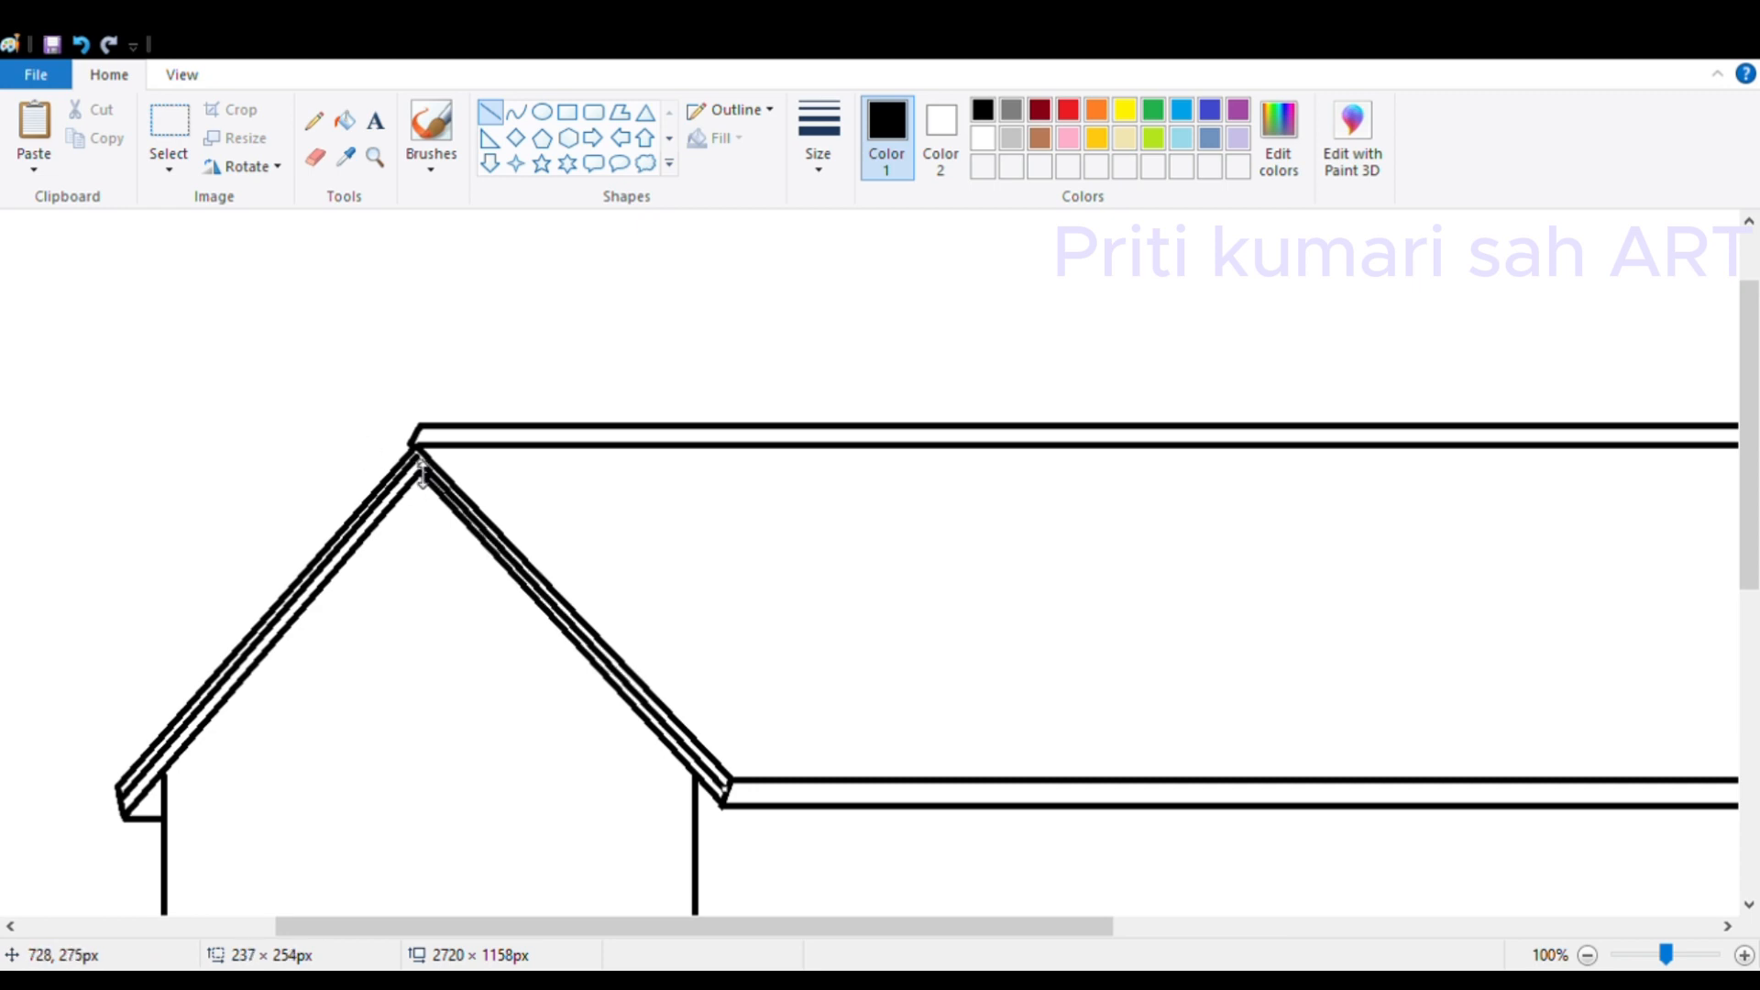
{"action": "left_click", "coordinate": [340, 428]}
Step: Draw a middle line along the full length of the horizontal eave strip between the gables
{"action": "left_click_drag", "start_coordinate": [742, 802], "coordinate": [1739, 803]}
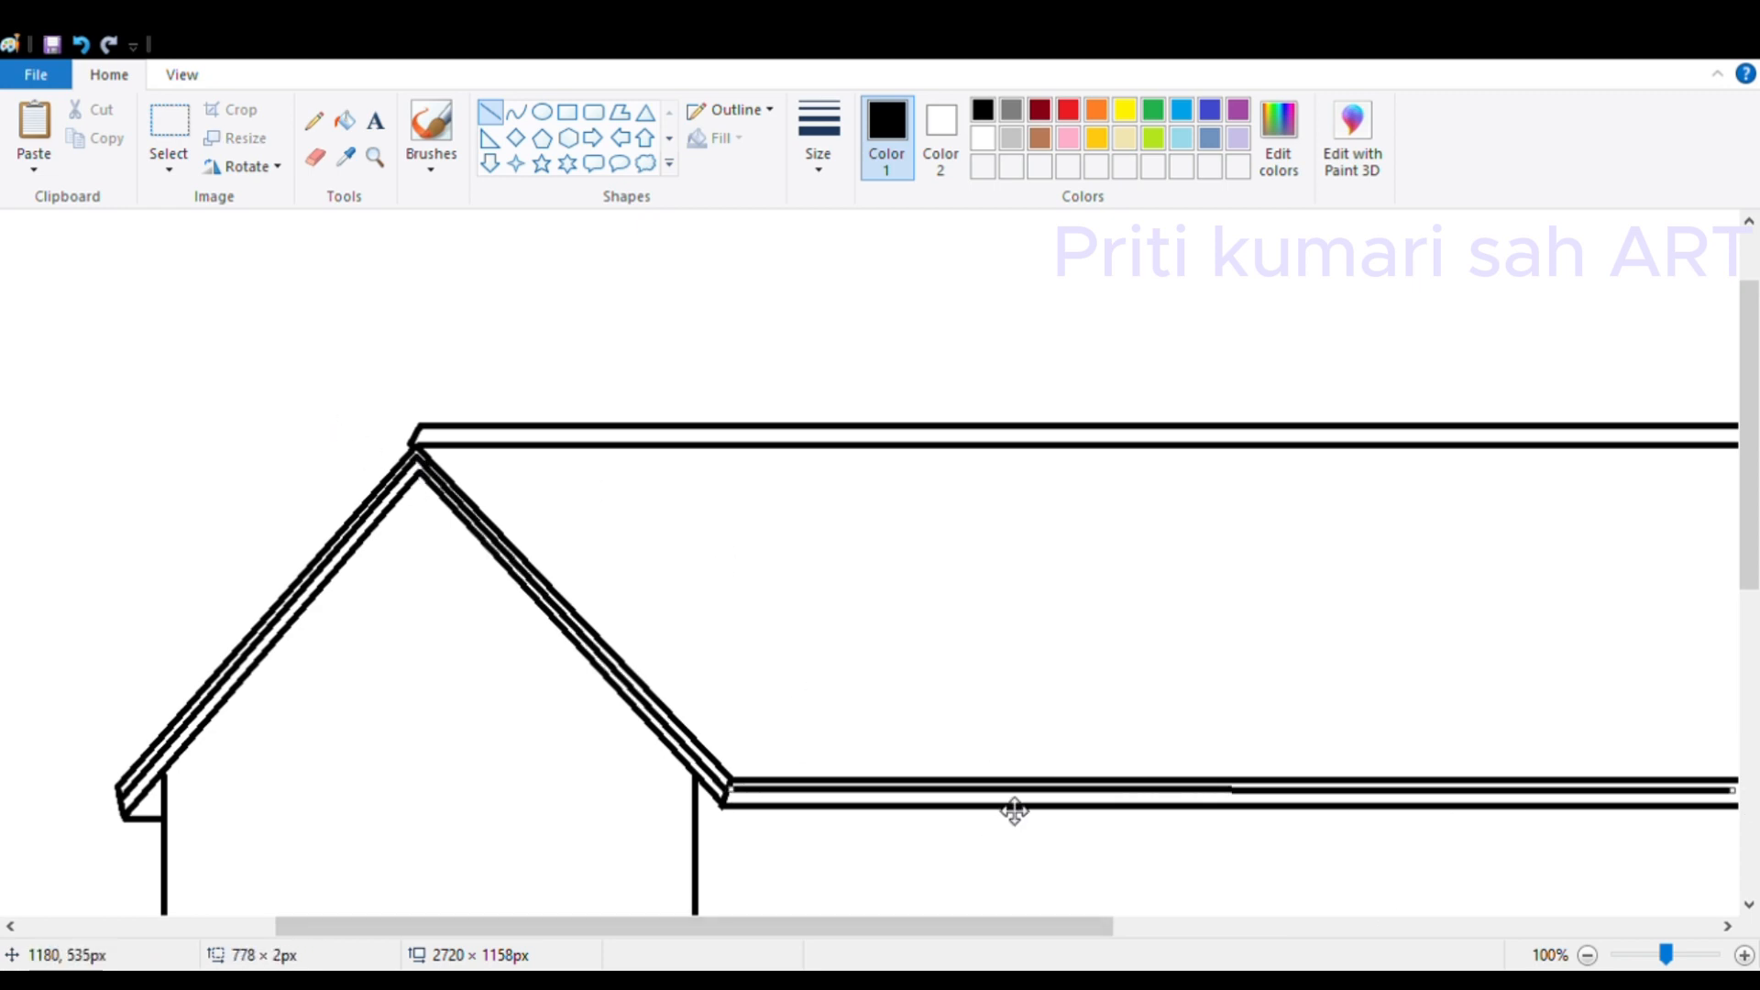
{"action": "left_click_drag", "start_coordinate": [1014, 811], "coordinate": [1016, 812]}
{"action": "left_click_drag", "start_coordinate": [1005, 926], "coordinate": [1208, 927]}
{"action": "left_click_drag", "start_coordinate": [1314, 802], "coordinate": [1503, 807]}
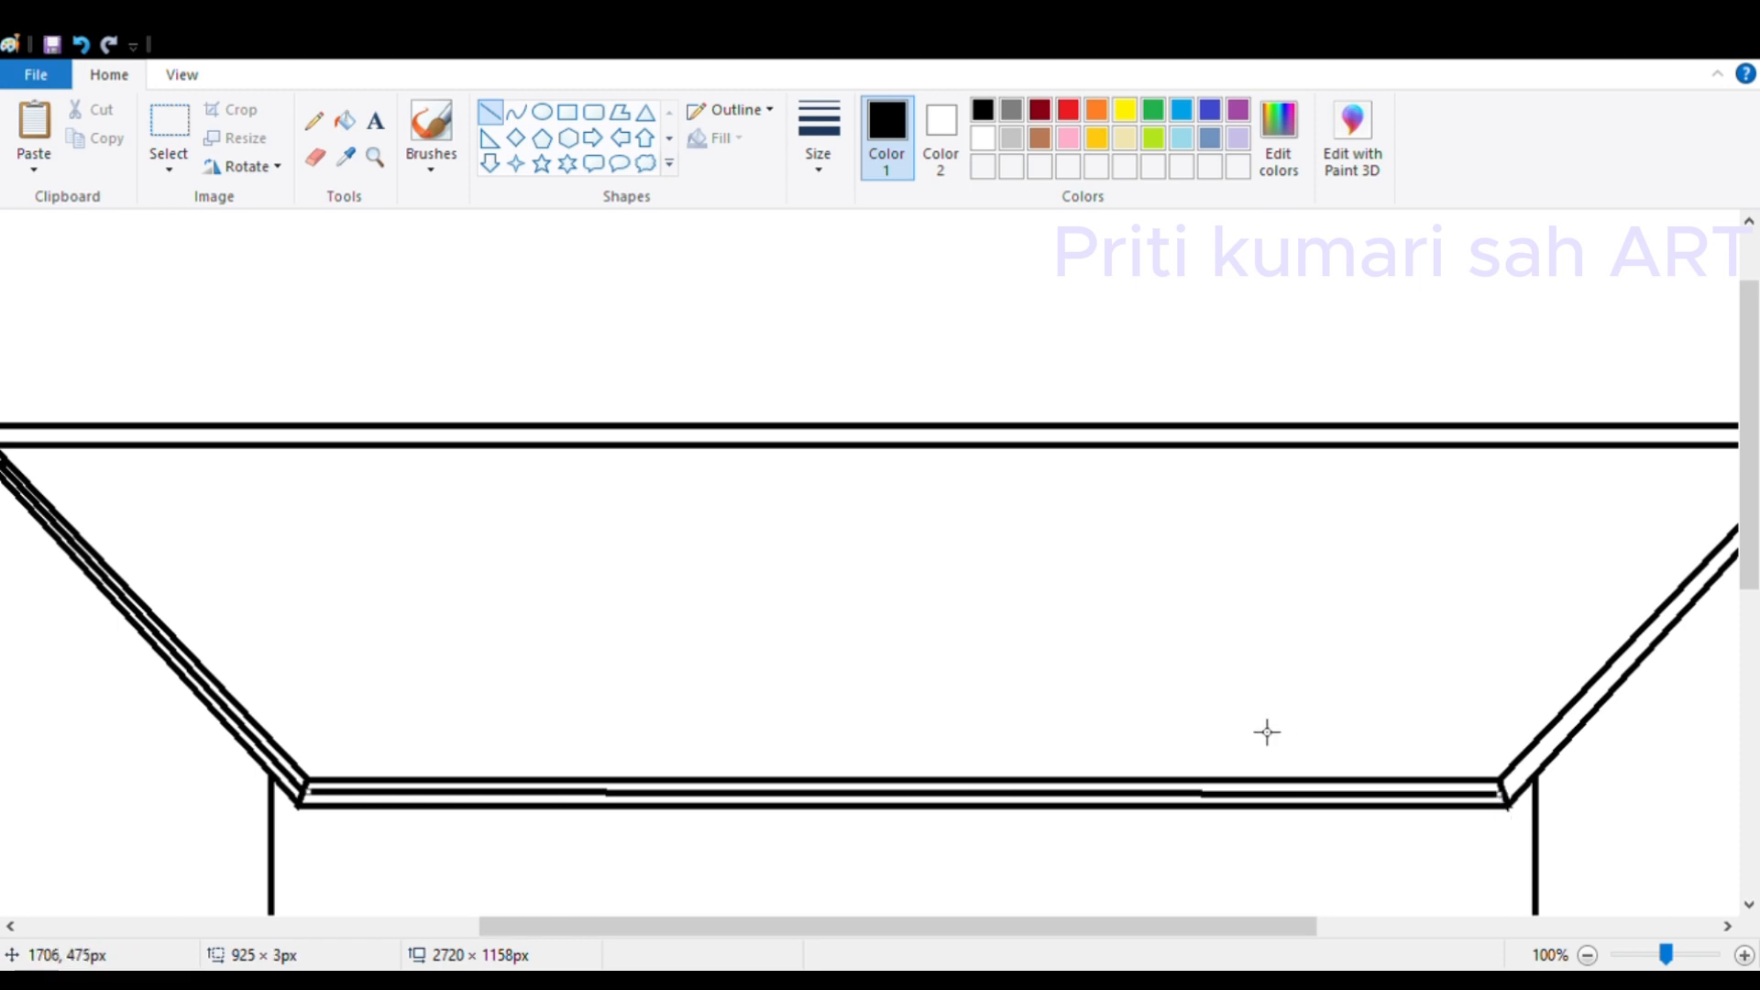
Step: Draw a middle line inside each of the two sloping roof borders of the right gable
{"action": "left_click_drag", "start_coordinate": [1311, 927], "coordinate": [1447, 927]}
{"action": "mouse_move", "coordinate": [1228, 799]}
{"action": "left_mouse_down"}
{"action": "mouse_move", "coordinate": [1532, 464]}
{"action": "mouse_move", "coordinate": [1544, 471]}
{"action": "left_mouse_up"}
{"action": "left_click", "coordinate": [1301, 499]}
{"action": "left_click_drag", "start_coordinate": [1277, 927], "coordinate": [1427, 927]}
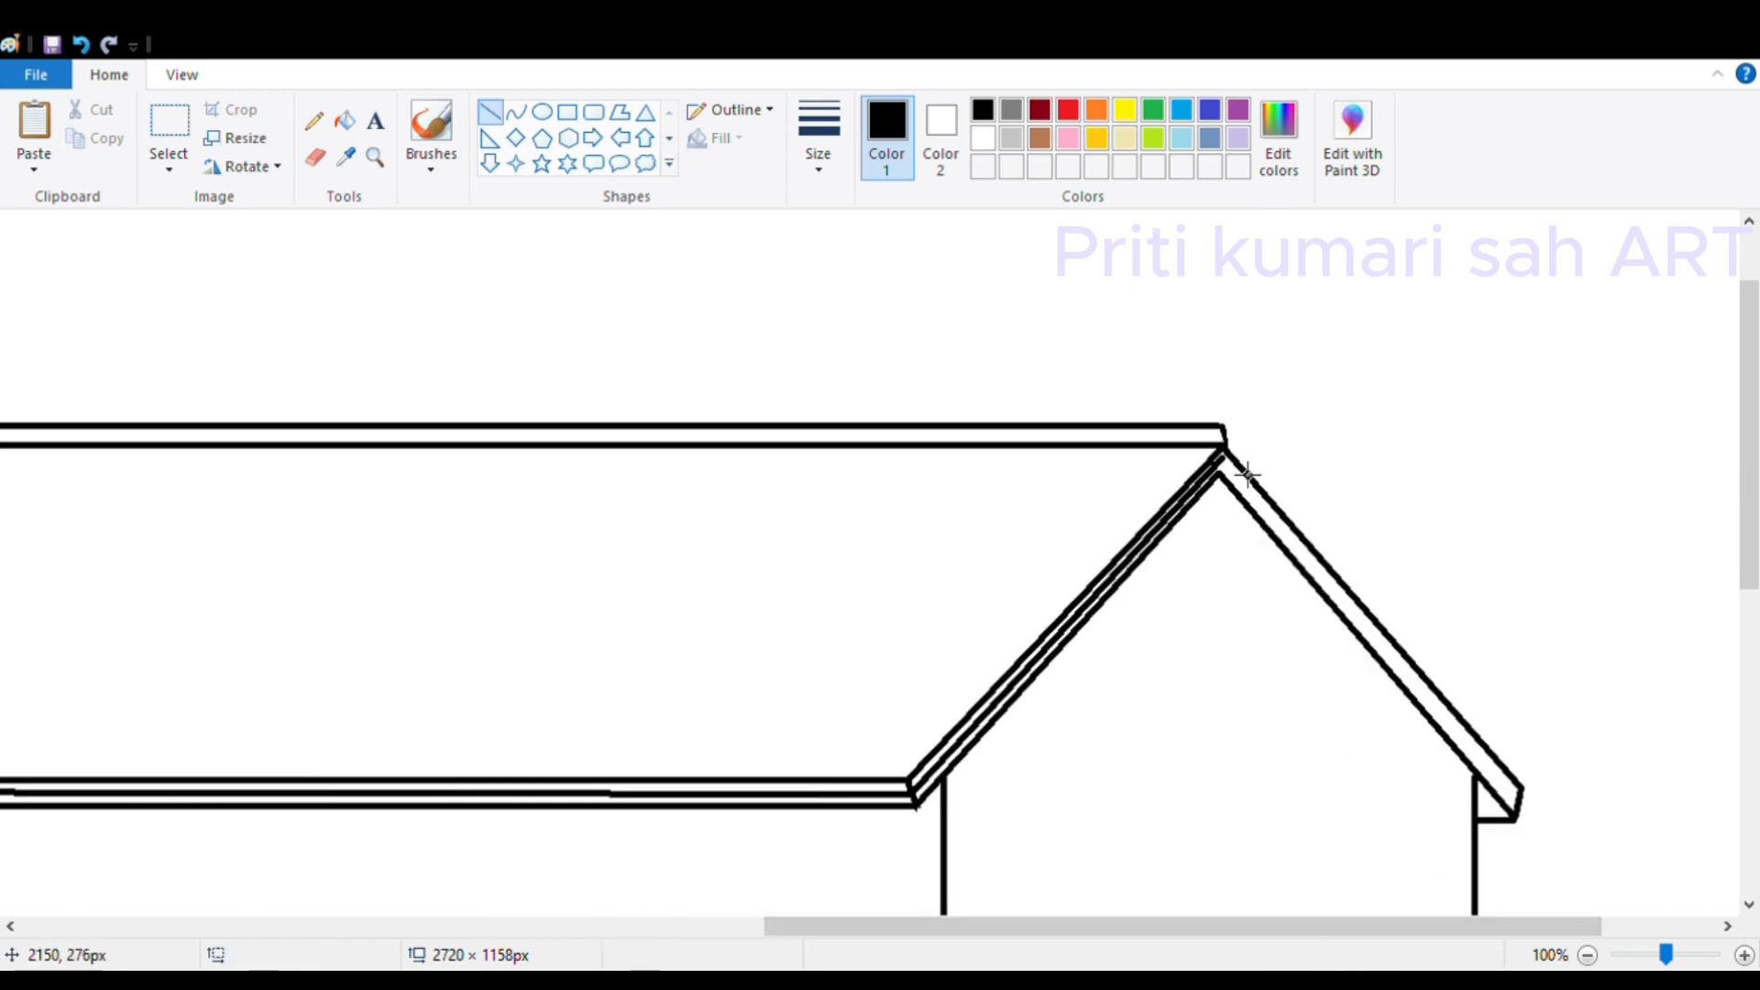
{"action": "mouse_move", "coordinate": [1226, 458]}
{"action": "left_mouse_down"}
{"action": "mouse_move", "coordinate": [1319, 628]}
{"action": "mouse_move", "coordinate": [1351, 636]}
{"action": "mouse_move", "coordinate": [1528, 813]}
{"action": "left_mouse_up"}
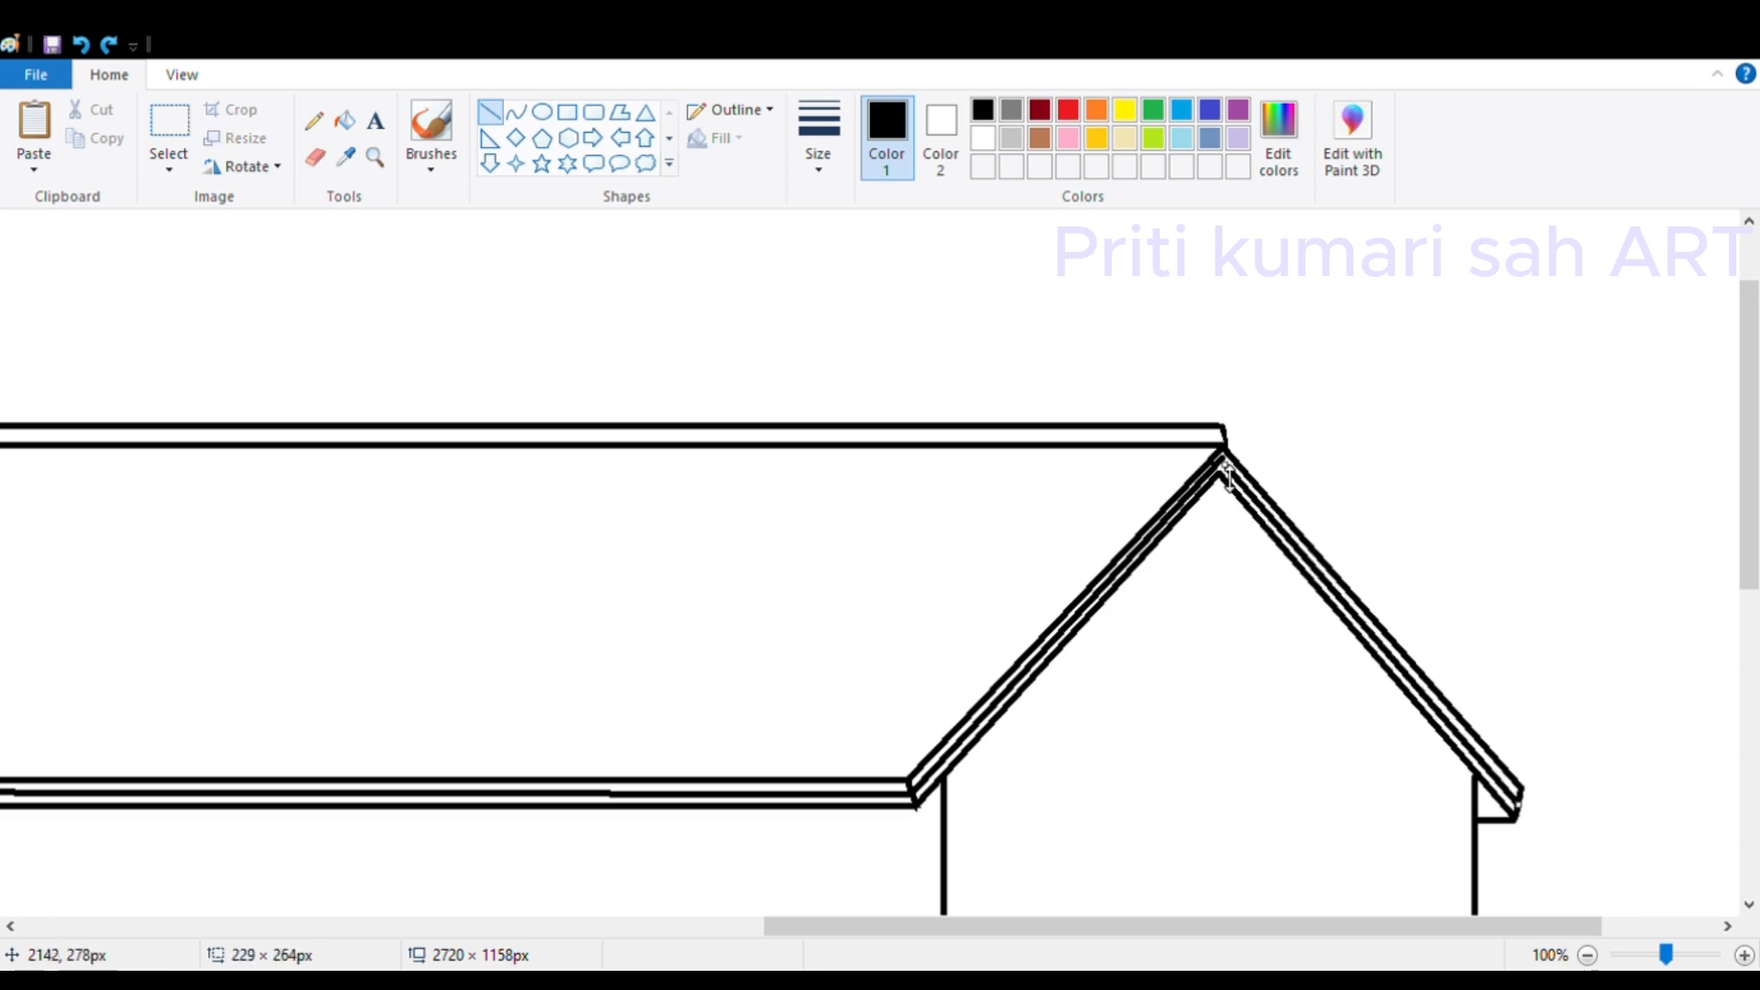
{"action": "left_click", "coordinate": [1362, 514]}
Step: Draw a short vertical line rising from the base line of the house's middle wall, left of its centre
{"action": "left_click_drag", "start_coordinate": [797, 927], "coordinate": [371, 926]}
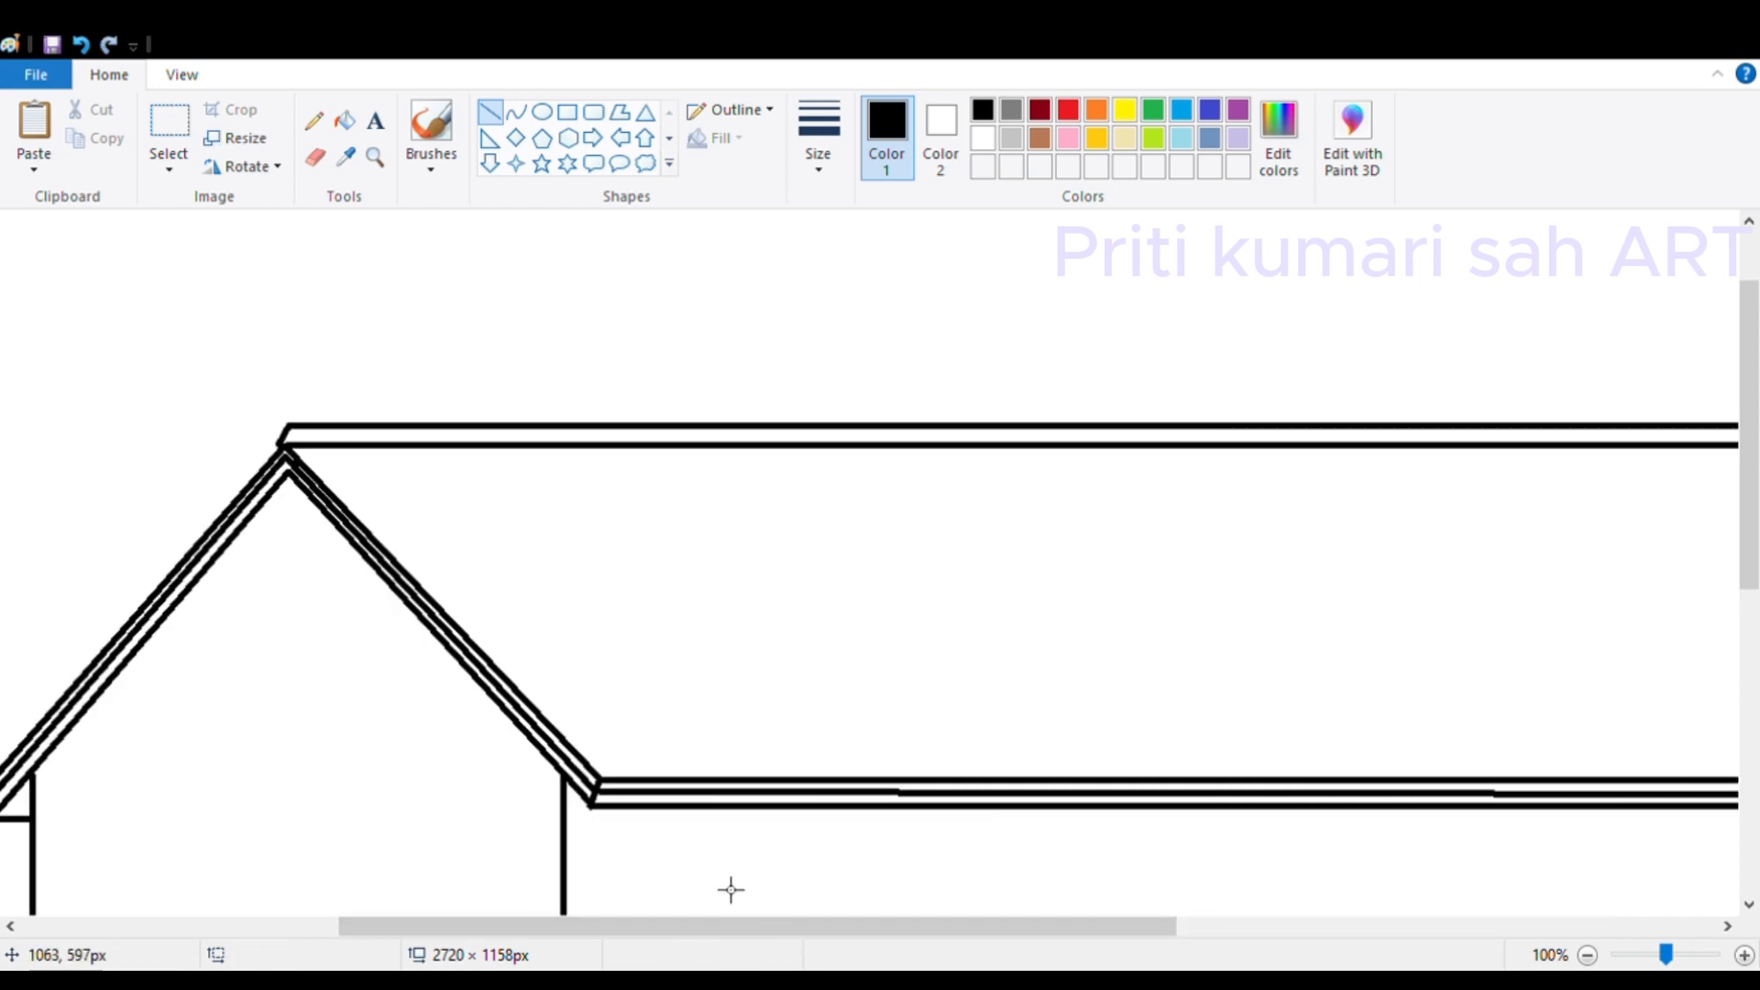
{"action": "left_click_drag", "start_coordinate": [1749, 518], "coordinate": [1750, 766]}
{"action": "left_click_drag", "start_coordinate": [1156, 927], "coordinate": [1296, 927]}
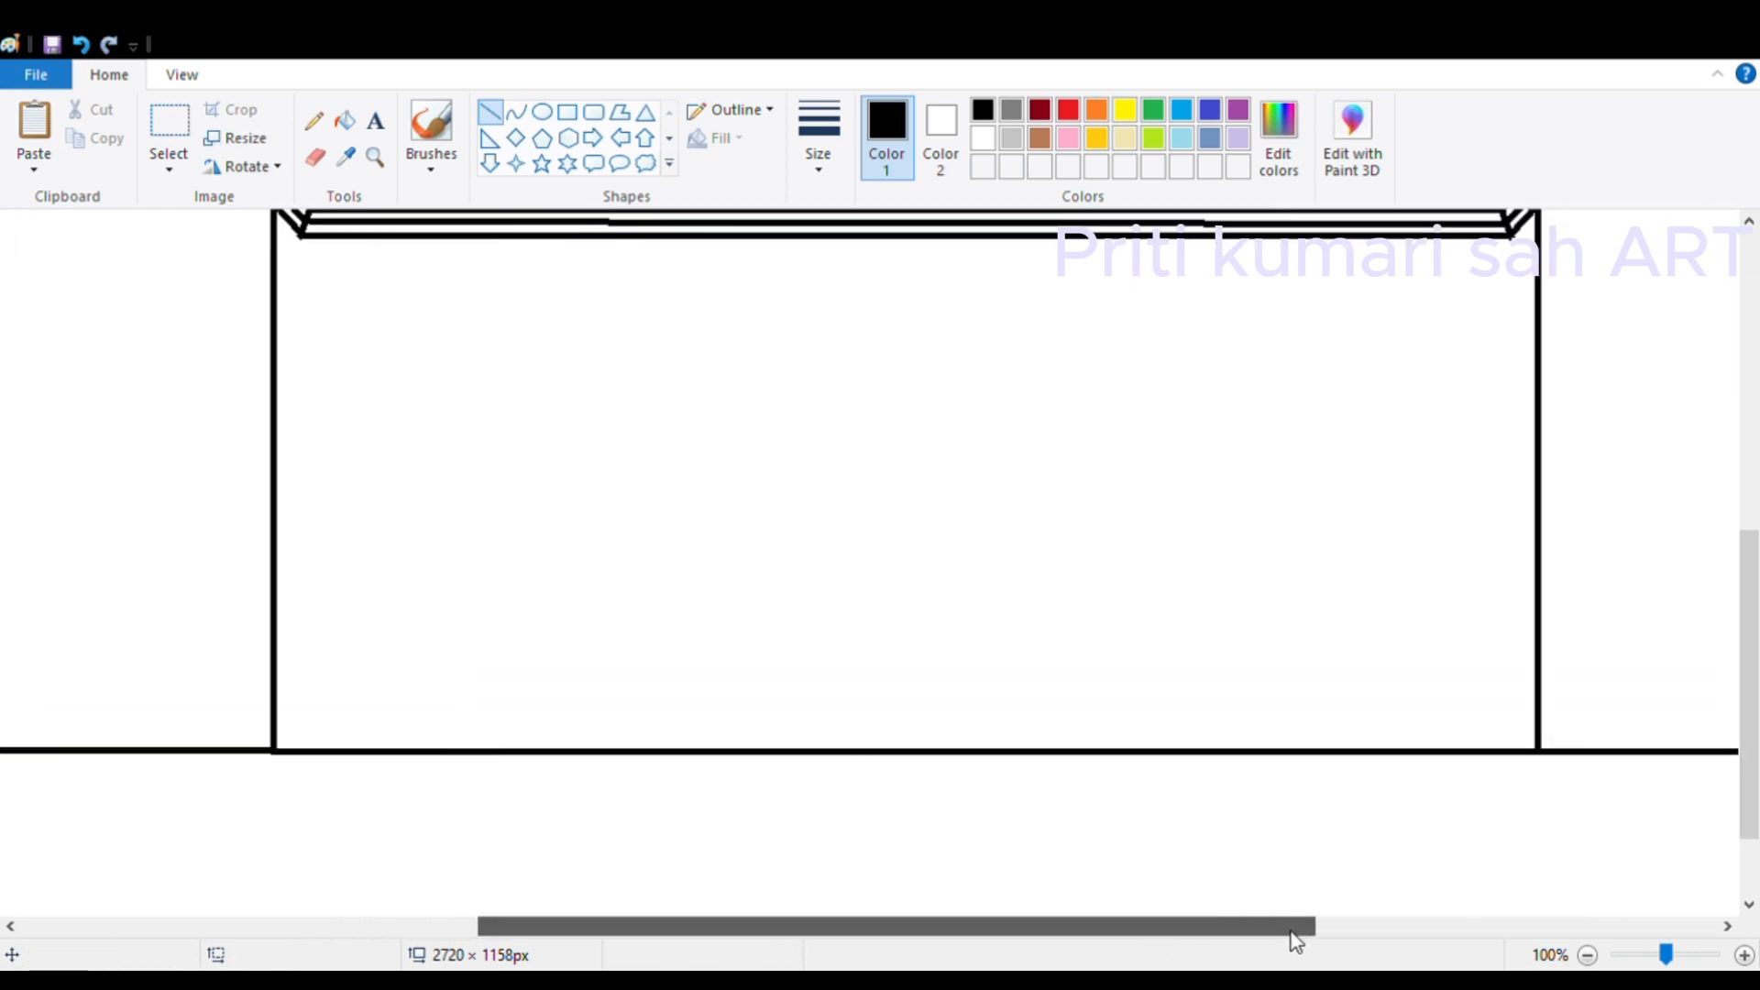
{"action": "left_click", "coordinate": [650, 726]}
{"action": "mouse_move", "coordinate": [642, 757]}
{"action": "left_mouse_down"}
{"action": "mouse_move", "coordinate": [676, 805]}
{"action": "mouse_move", "coordinate": [967, 808]}
{"action": "left_mouse_up"}
{"action": "left_click", "coordinate": [676, 806]}
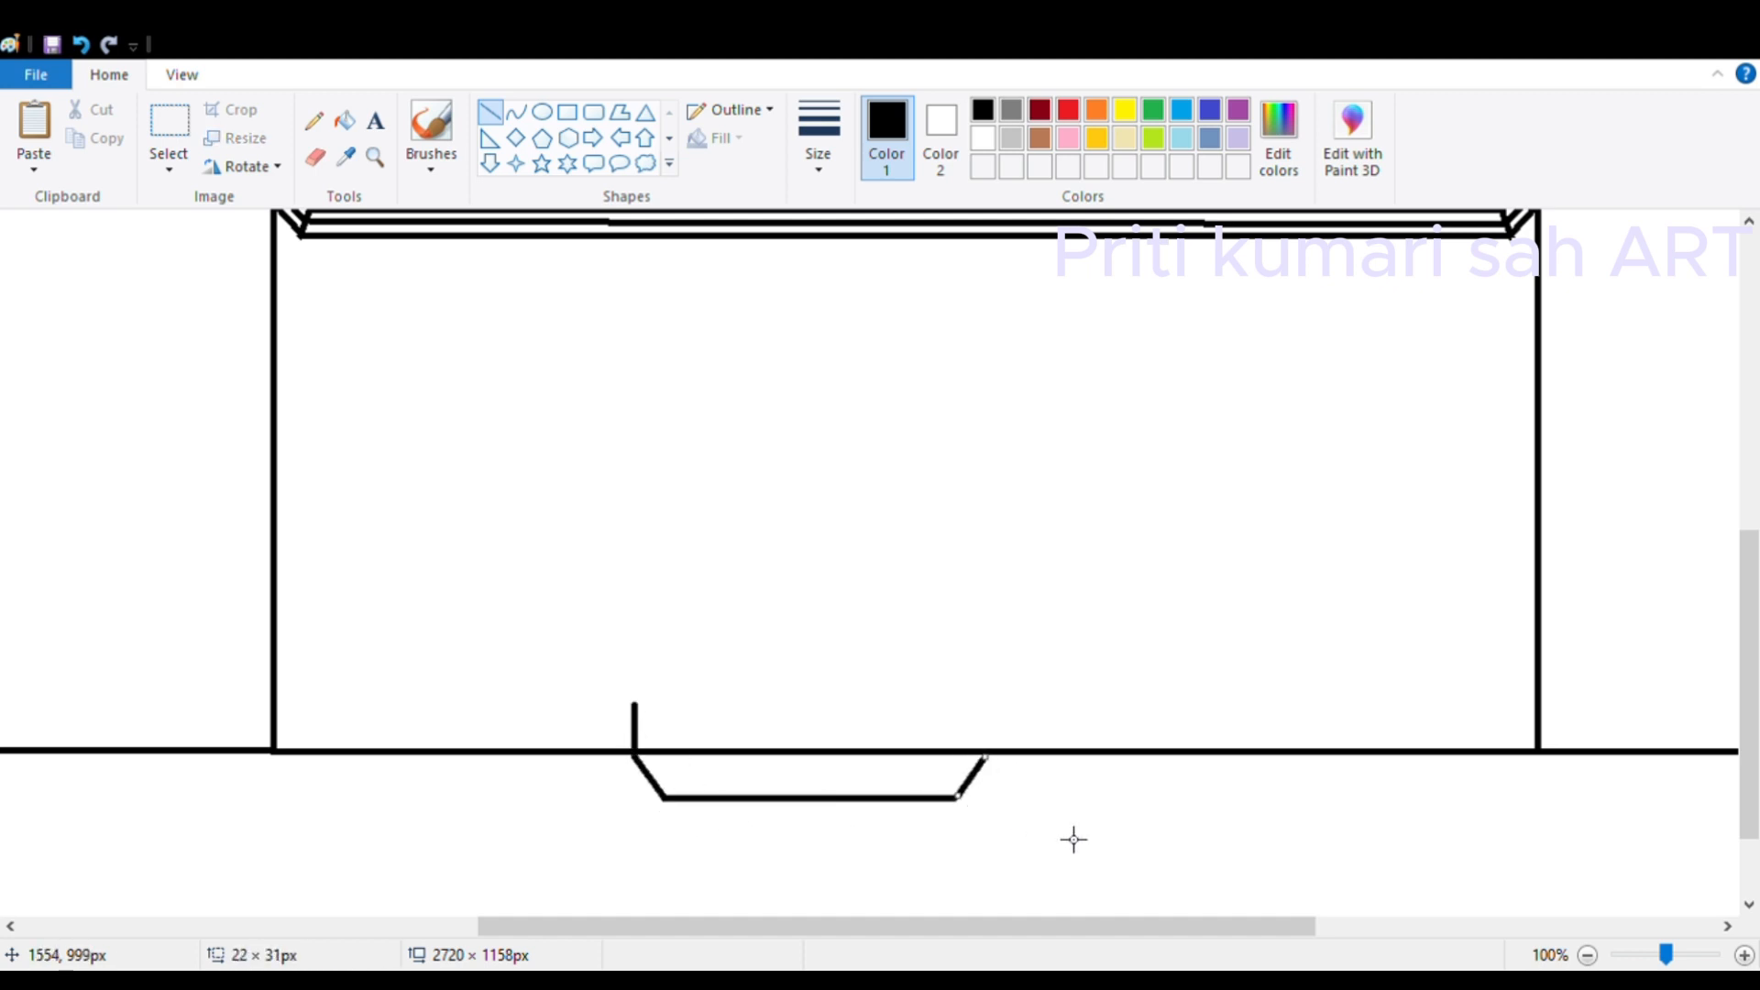
{"action": "left_click", "coordinate": [1047, 843]}
{"action": "key", "text": "ctrl+z"}
{"action": "key", "text": "ctrl+z"}
{"action": "mouse_move", "coordinate": [636, 704]}
{"action": "left_mouse_down"}
{"action": "mouse_move", "coordinate": [816, 734]}
{"action": "mouse_move", "coordinate": [959, 849]}
{"action": "left_mouse_up"}
{"action": "left_click_drag", "start_coordinate": [636, 806], "coordinate": [962, 807]}
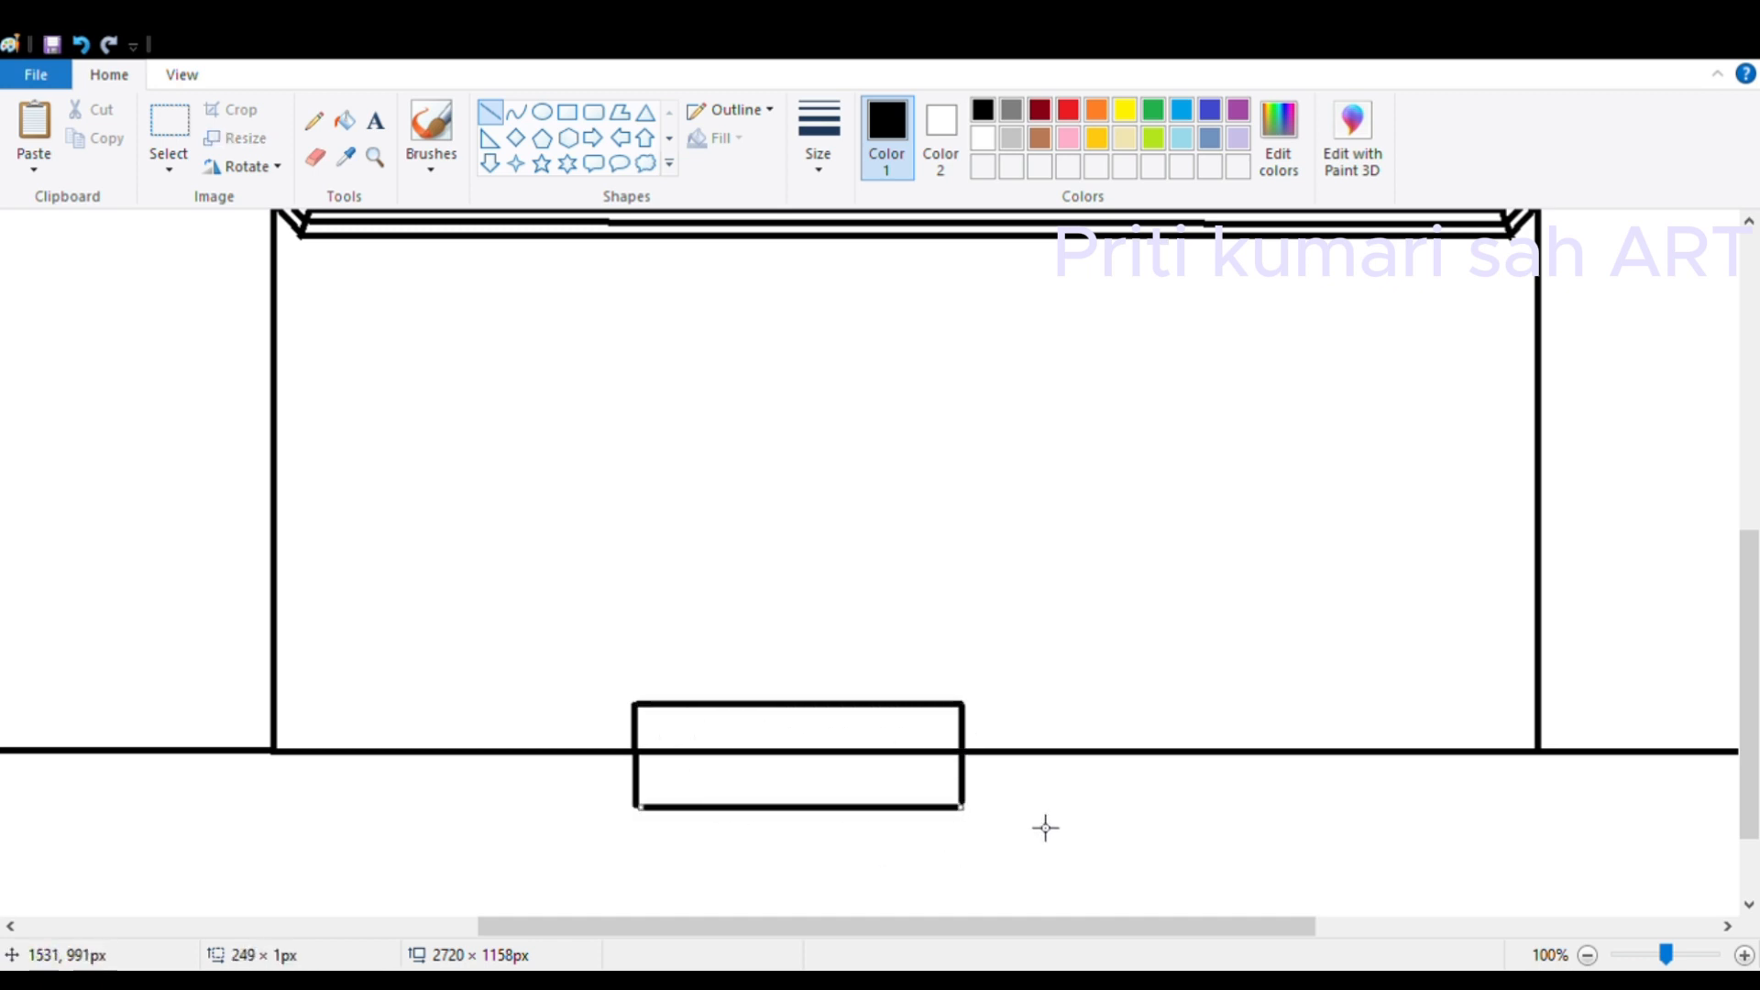
{"action": "key", "text": "ctrl+z"}
{"action": "key", "text": "ctrl+z"}
{"action": "key", "text": "ctrl+z"}
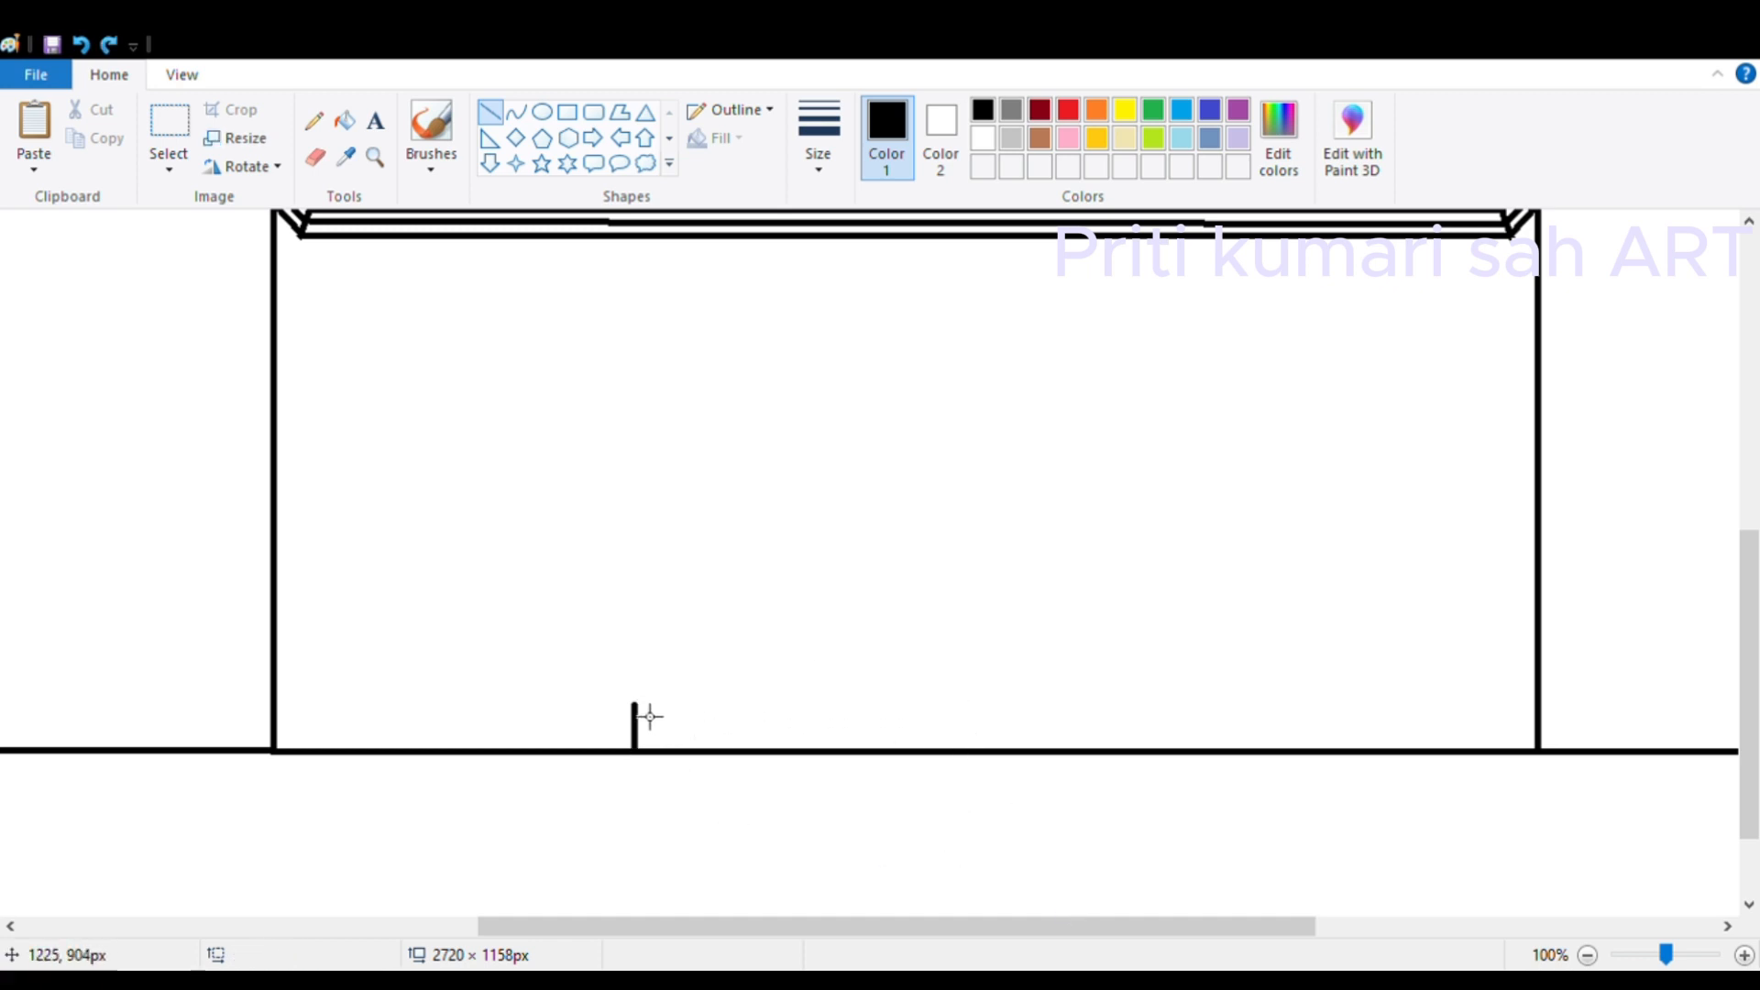
{"action": "left_click_drag", "start_coordinate": [635, 704], "coordinate": [994, 704]}
{"action": "key", "text": "ctrl+z"}
Step: Shorten the small vertical line, then draw the top entrance step above the base line and a wider second step below it
{"action": "left_click", "coordinate": [314, 156]}
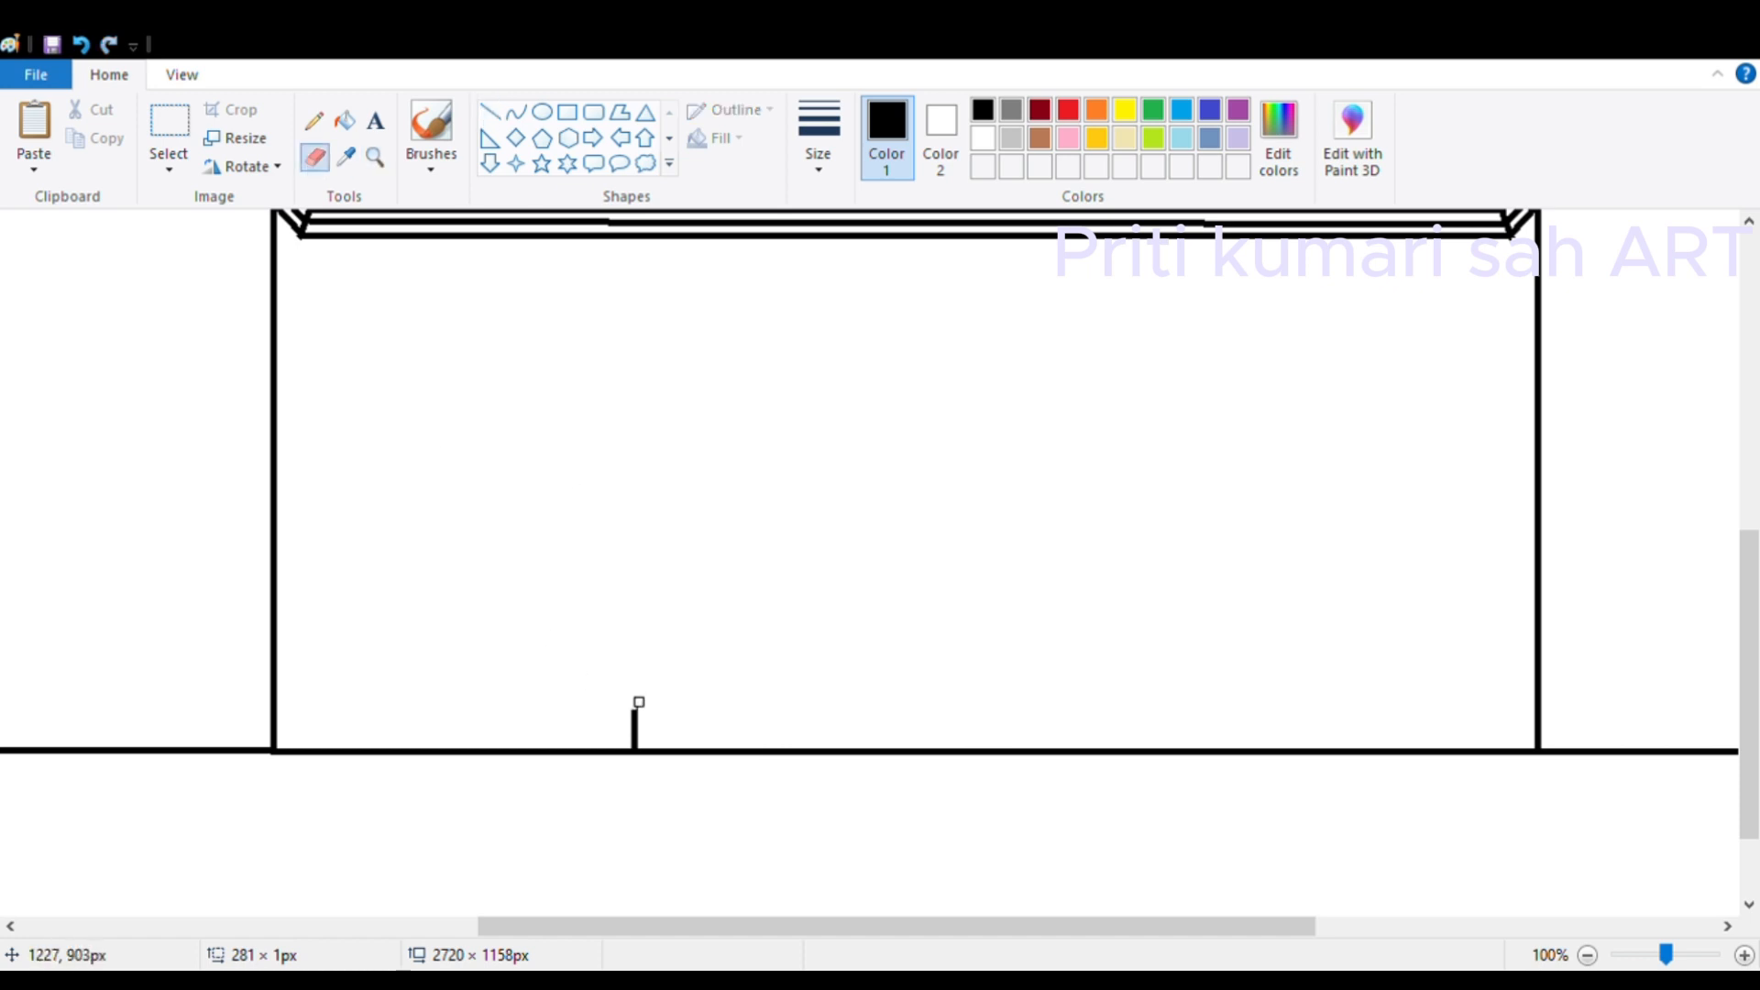
{"action": "left_click", "coordinate": [502, 115]}
{"action": "left_click_drag", "start_coordinate": [634, 715], "coordinate": [999, 715]}
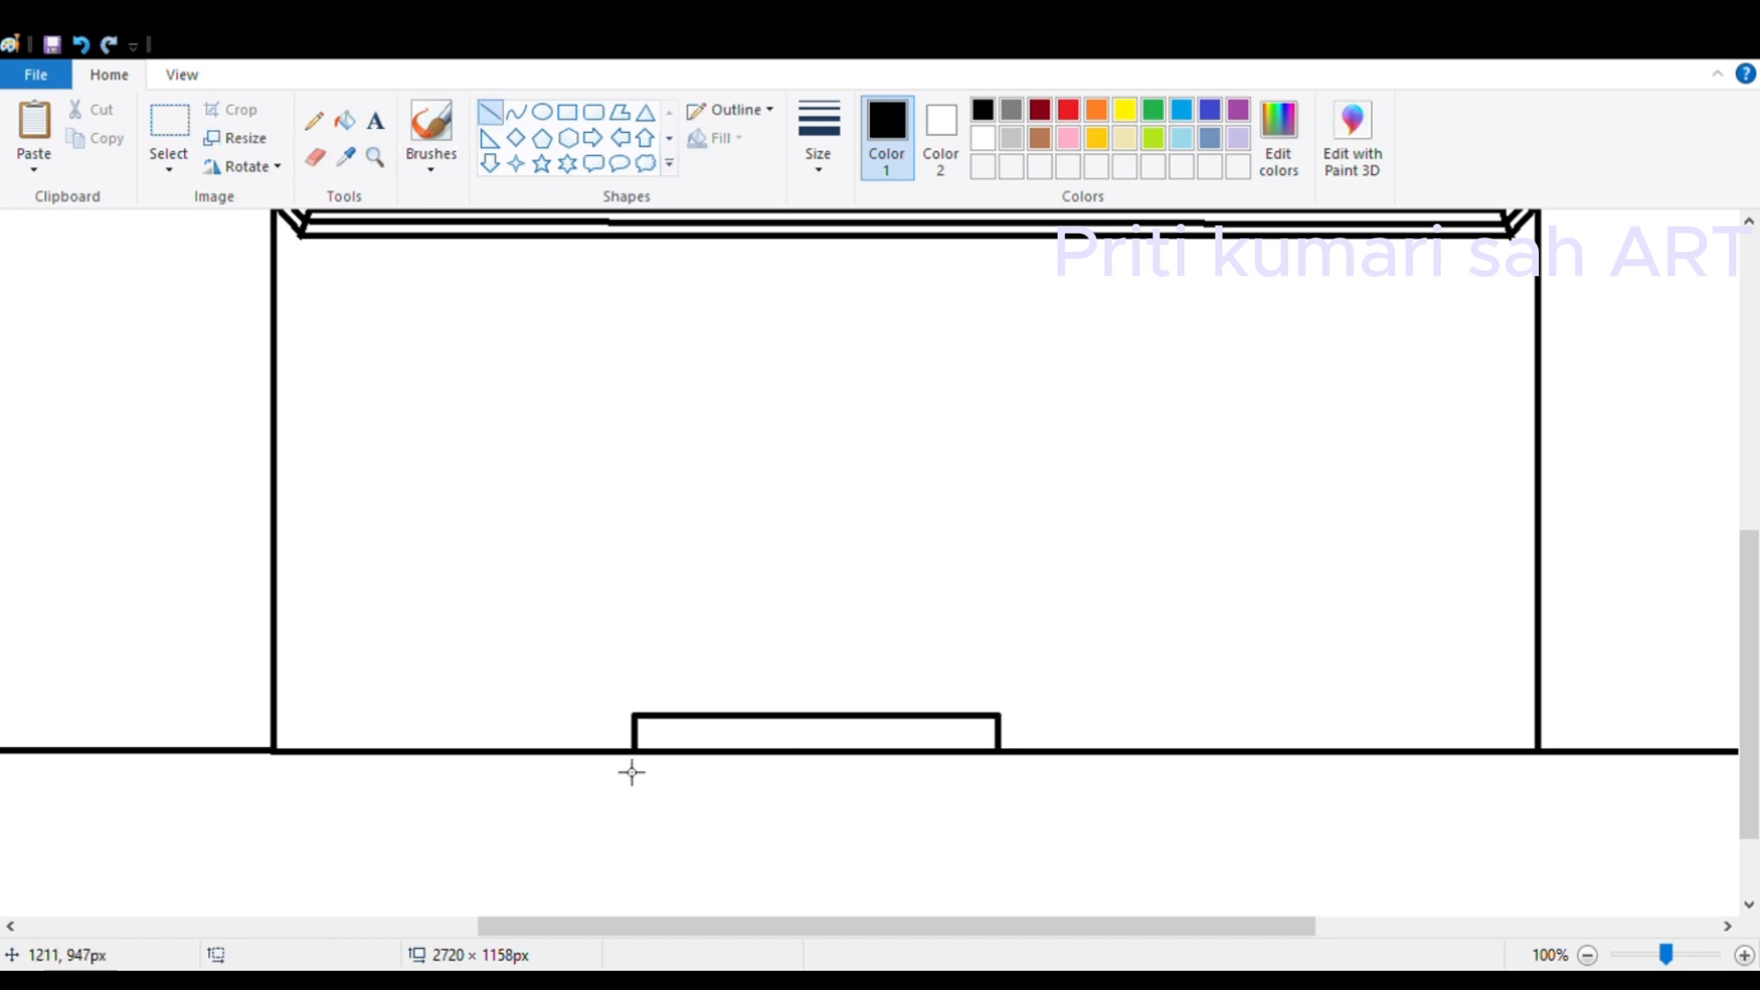
{"action": "left_click_drag", "start_coordinate": [609, 787], "coordinate": [1058, 786]}
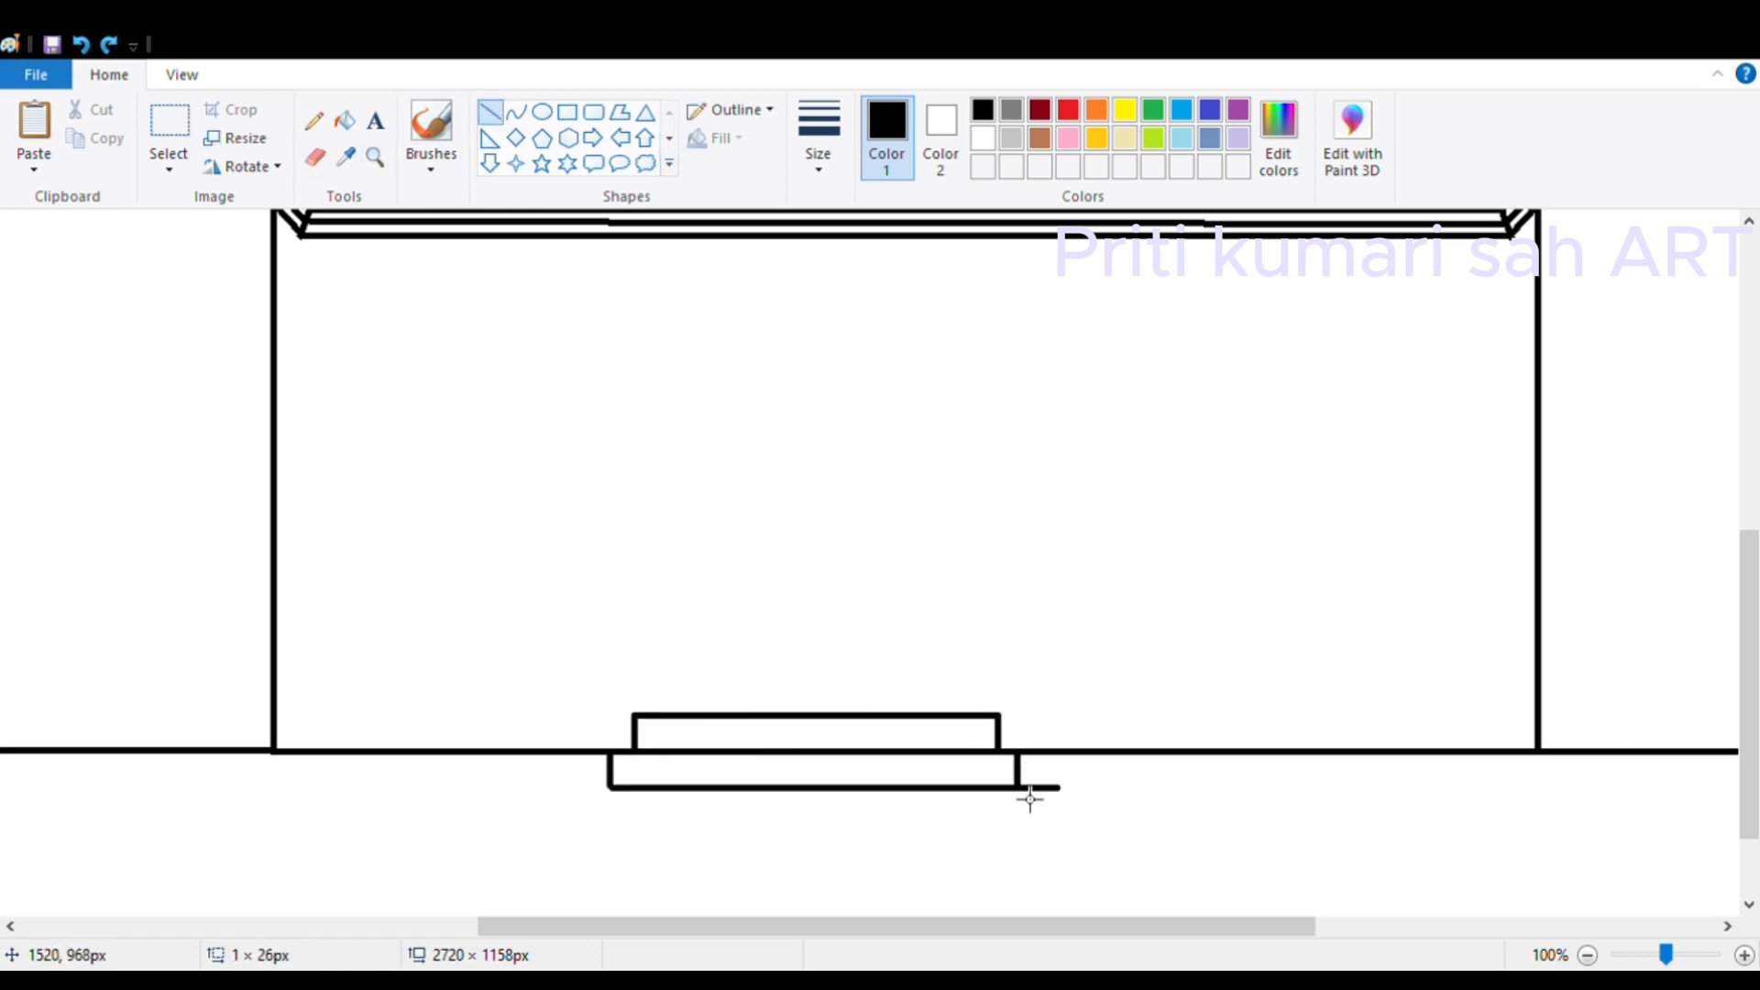
{"action": "left_click", "coordinate": [314, 157]}
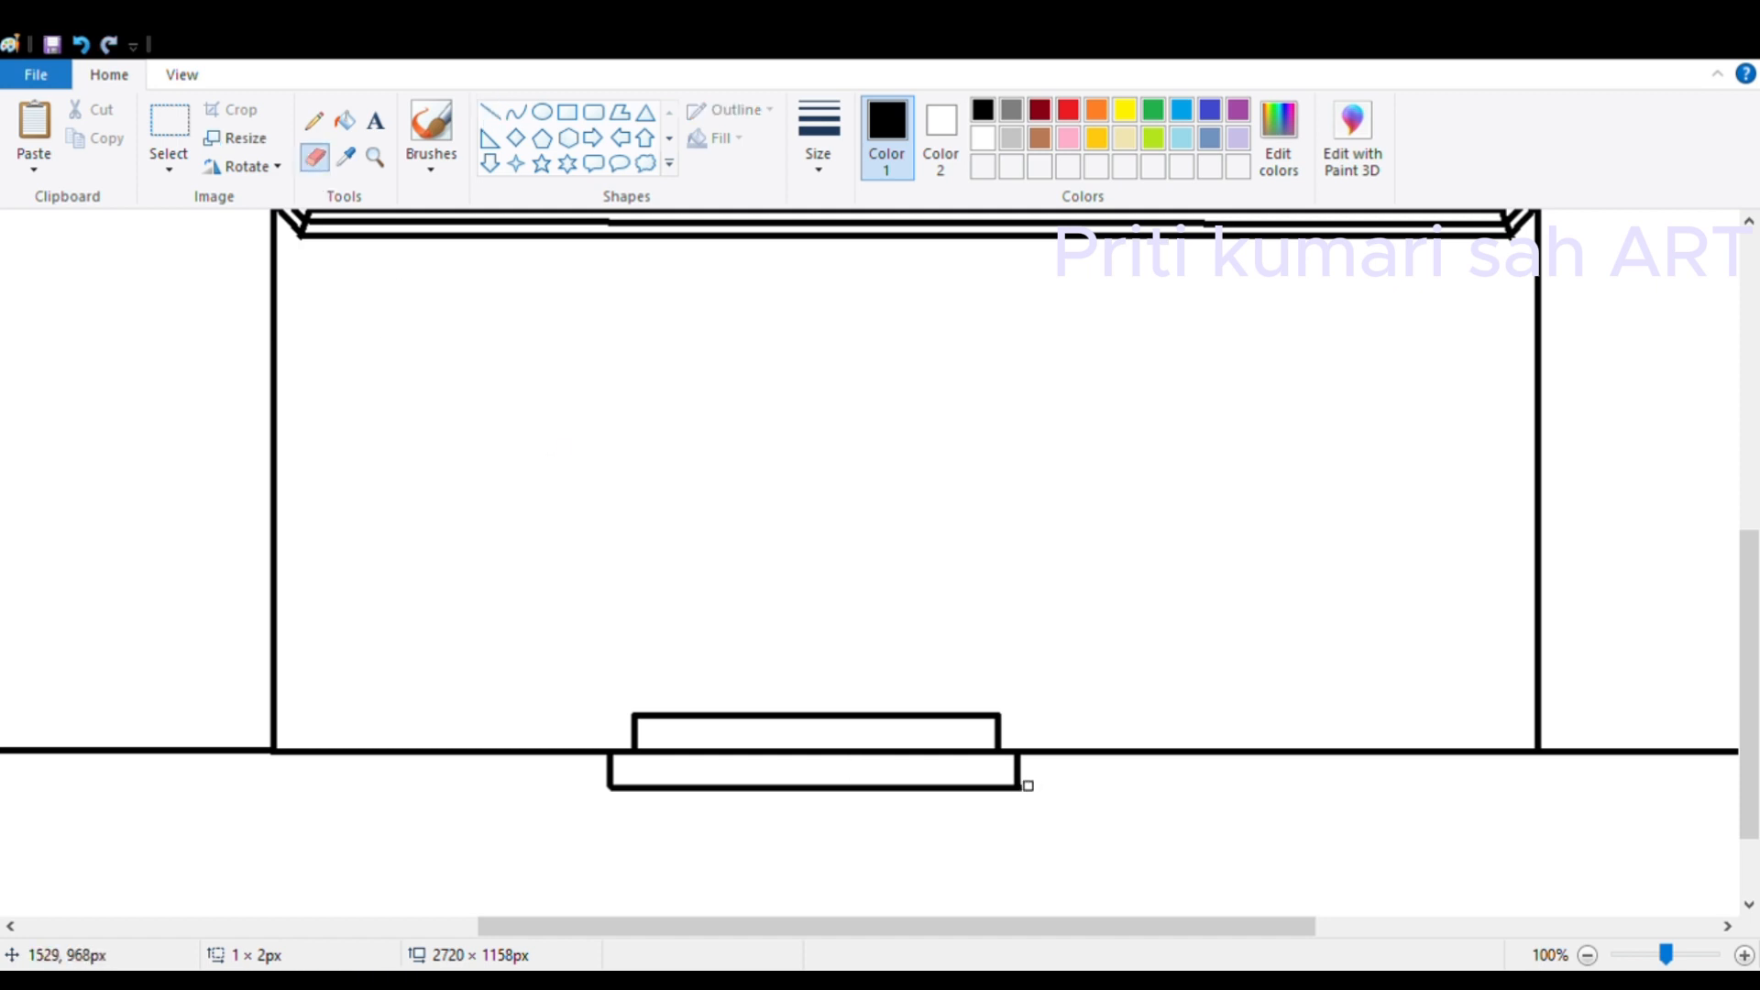
Step: Draw a third, wider entrance step beneath the second one and erase the line overshooting its corner
{"action": "left_click", "coordinate": [490, 126]}
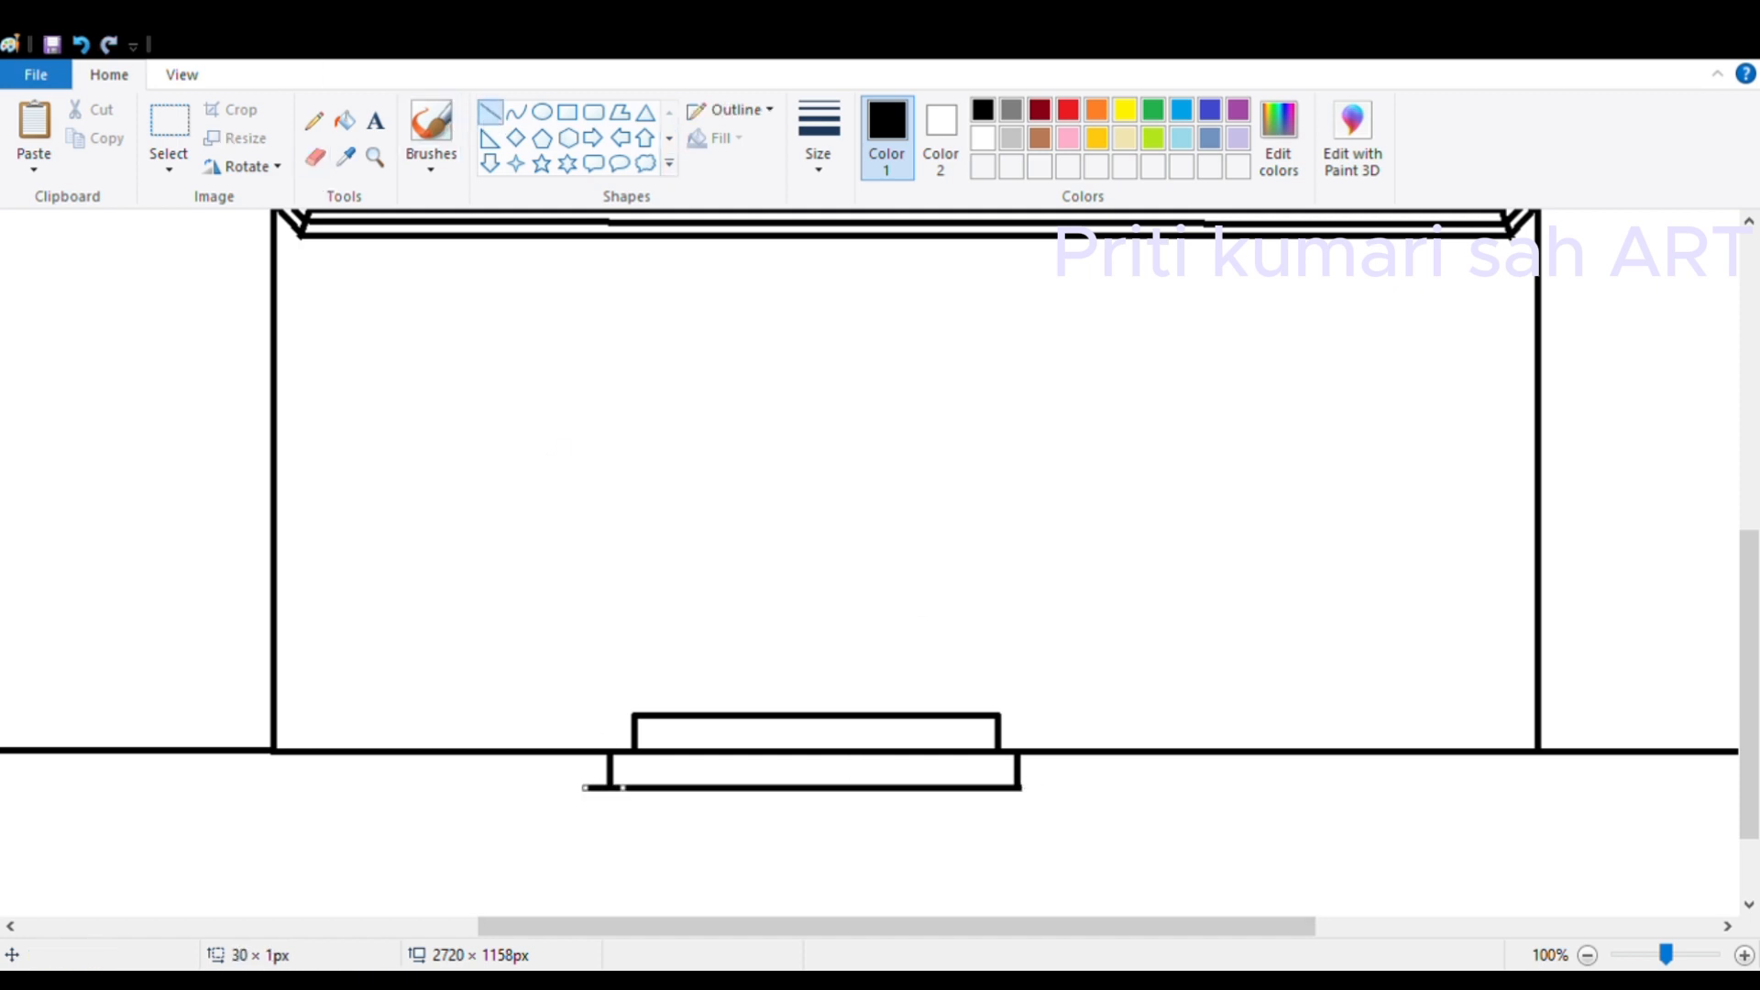
{"action": "left_click_drag", "start_coordinate": [1017, 786], "coordinate": [1045, 787]}
{"action": "left_click_drag", "start_coordinate": [590, 821], "coordinate": [1044, 818]}
{"action": "left_click", "coordinate": [344, 121]}
{"action": "left_click", "coordinate": [314, 157]}
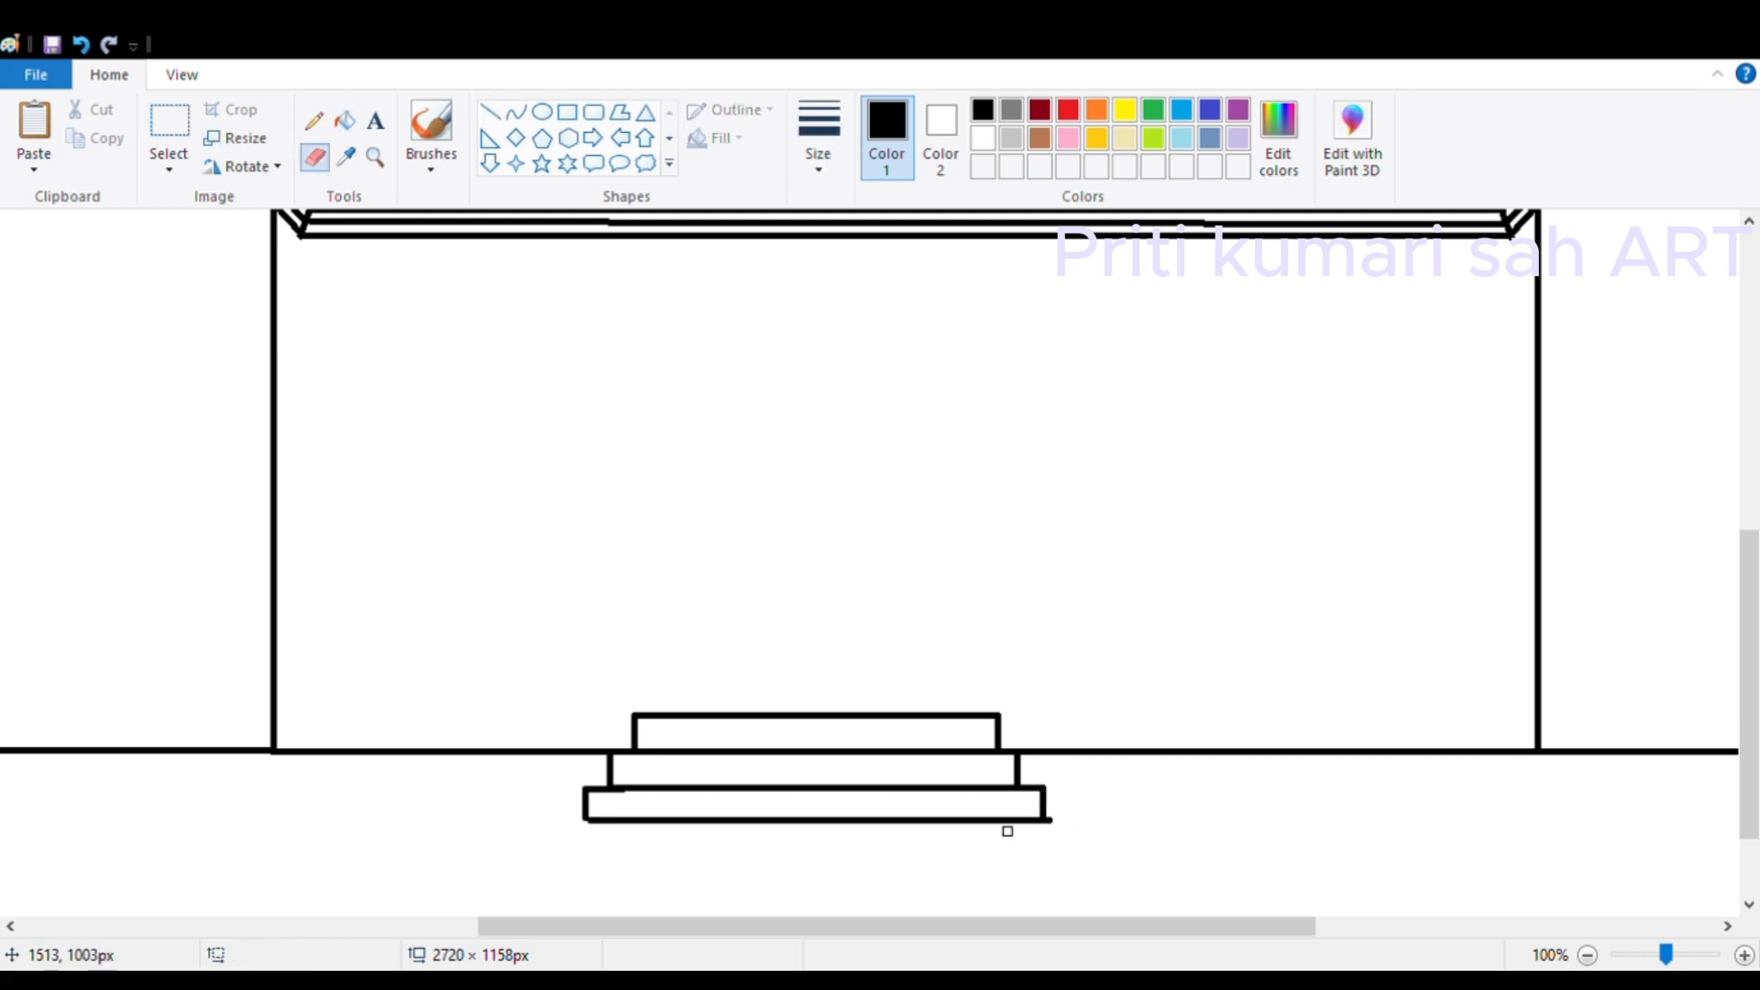
Step: Draw the door's two vertical sides rising from the ends of the top entrance step
{"action": "left_click", "coordinate": [489, 111]}
{"action": "scroll", "coordinate": [648, 531], "scroll_direction": "up", "scroll_amount": 2}
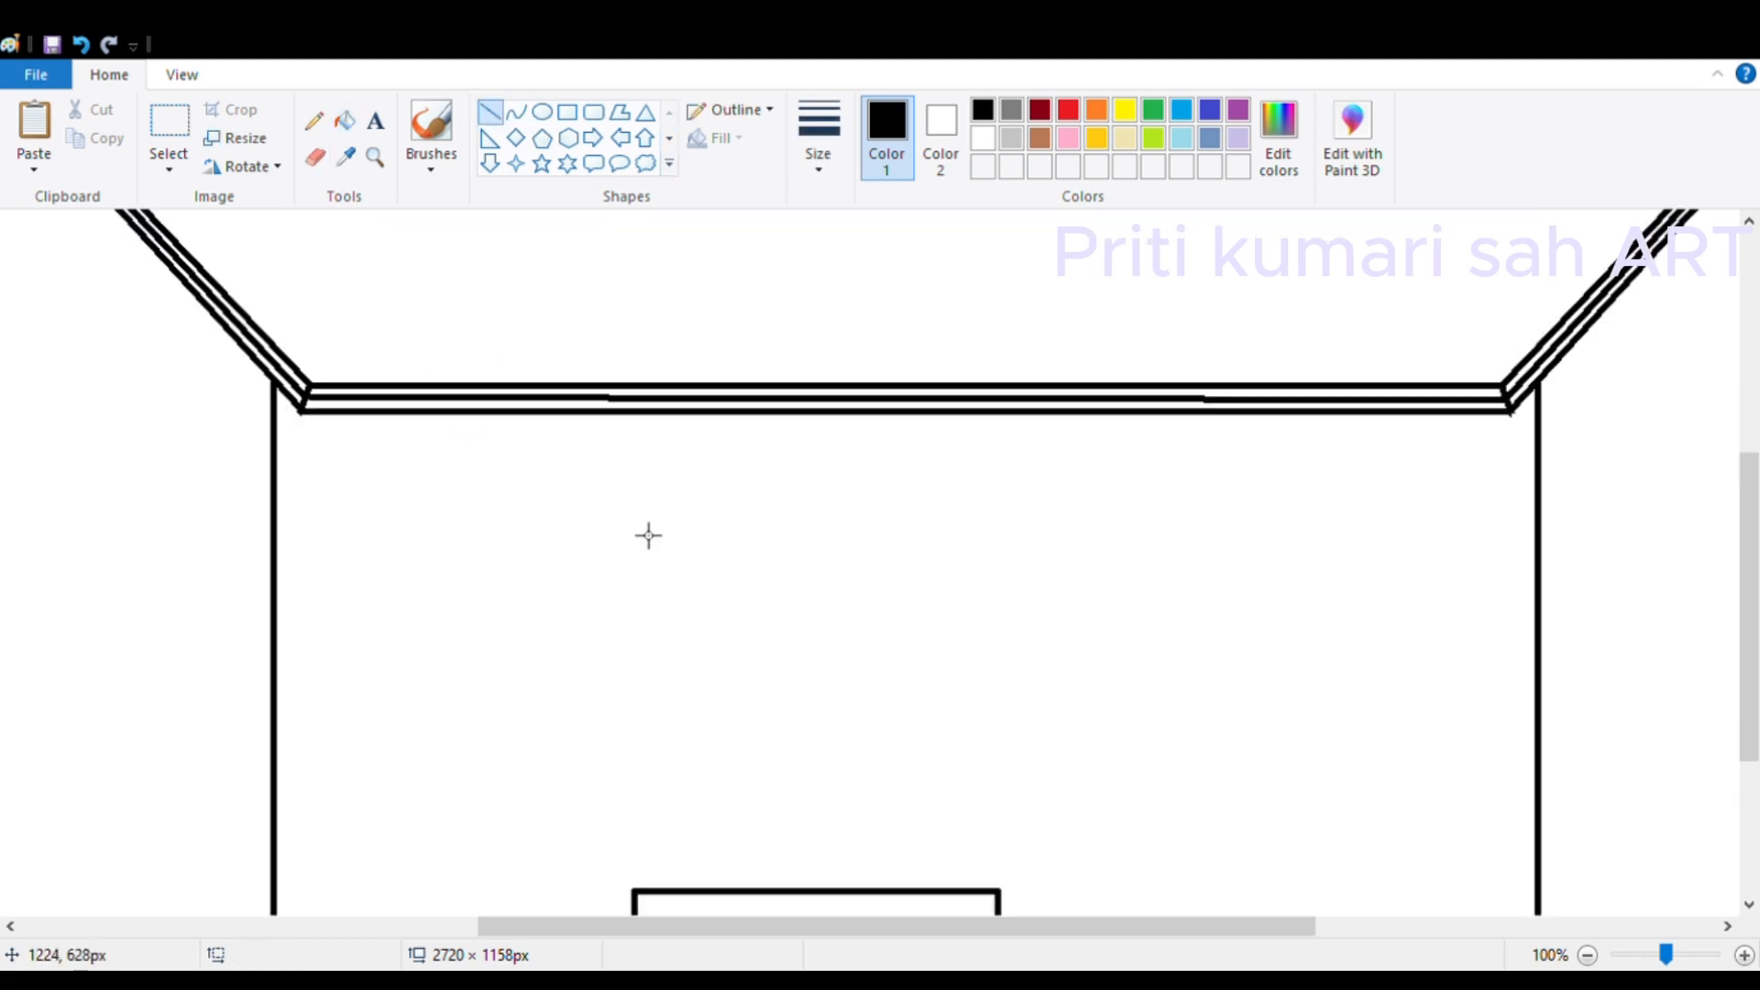
{"action": "scroll", "coordinate": [648, 382], "scroll_direction": "down", "scroll_amount": 2}
{"action": "left_click_drag", "start_coordinate": [636, 376], "coordinate": [636, 711]}
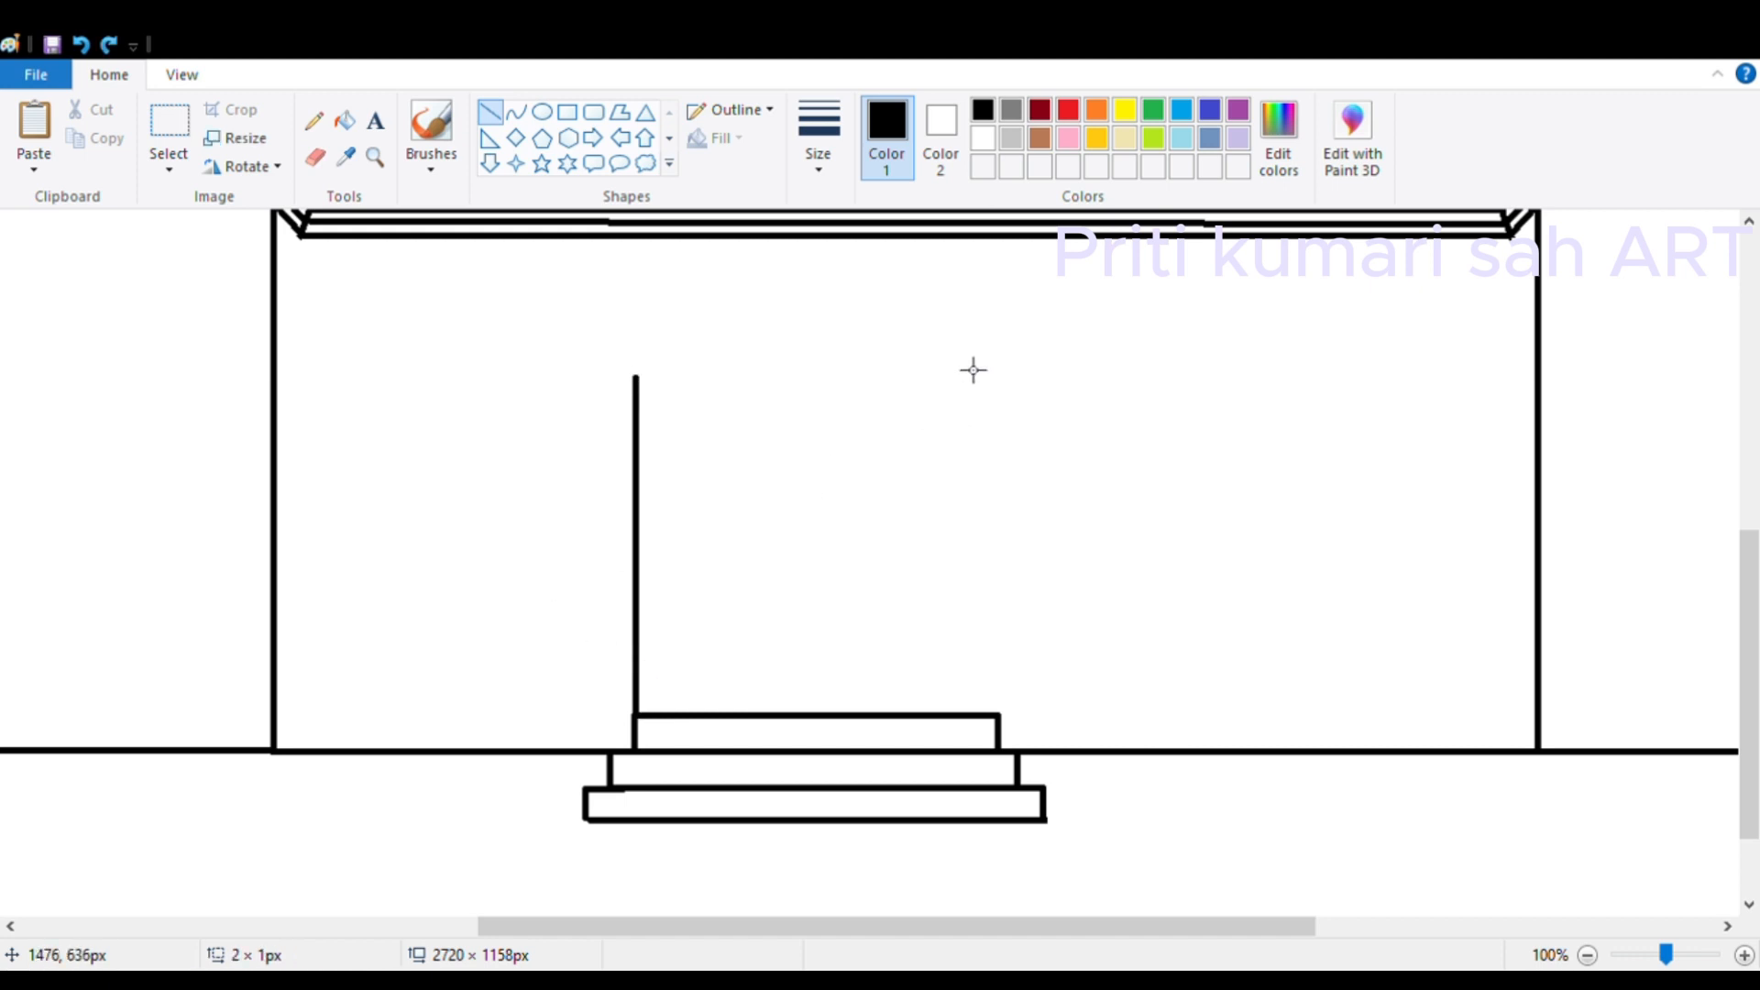
{"action": "mouse_move", "coordinate": [962, 357]}
{"action": "left_mouse_down"}
{"action": "mouse_move", "coordinate": [962, 711]}
{"action": "mouse_move", "coordinate": [1008, 660]}
{"action": "left_mouse_up"}
{"action": "left_click", "coordinate": [1123, 591]}
{"action": "scroll", "coordinate": [1070, 597], "scroll_direction": "up", "scroll_amount": 2}
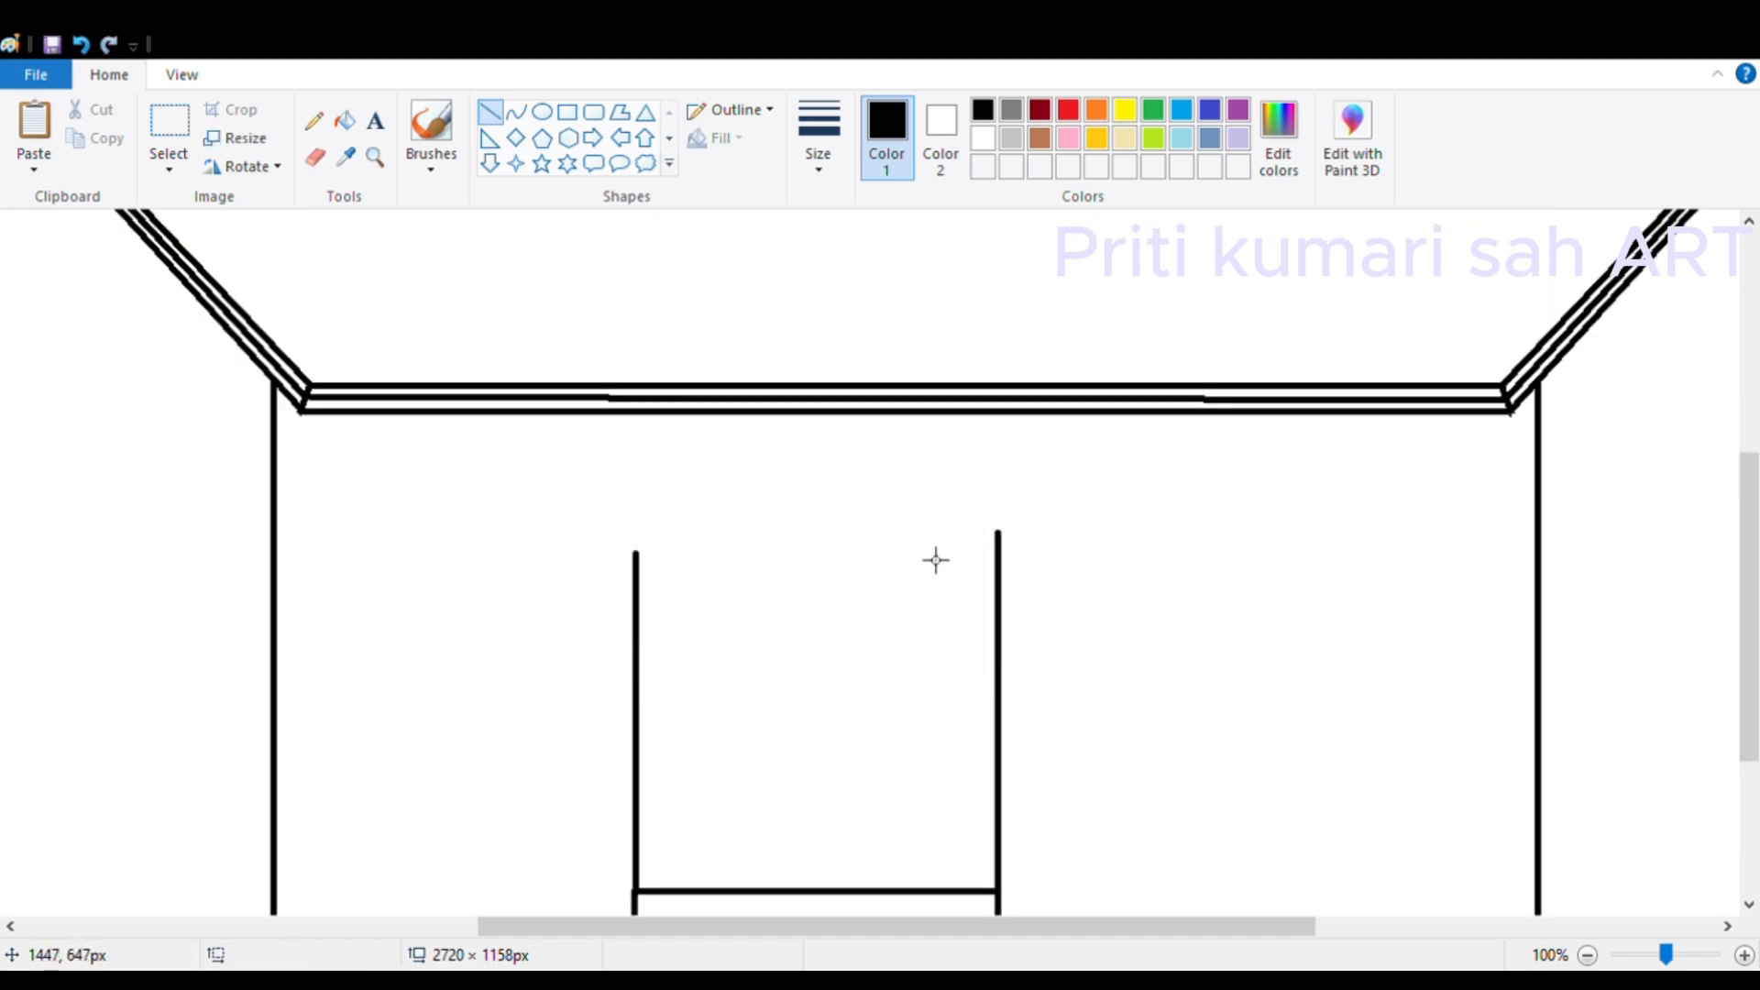
{"action": "mouse_move", "coordinate": [635, 552]}
{"action": "left_mouse_down"}
{"action": "mouse_move", "coordinate": [962, 590]}
{"action": "mouse_move", "coordinate": [991, 552]}
{"action": "left_mouse_up"}
{"action": "scroll", "coordinate": [996, 621], "scroll_direction": "down", "scroll_amount": 2}
{"action": "key", "text": "ctrl+z"}
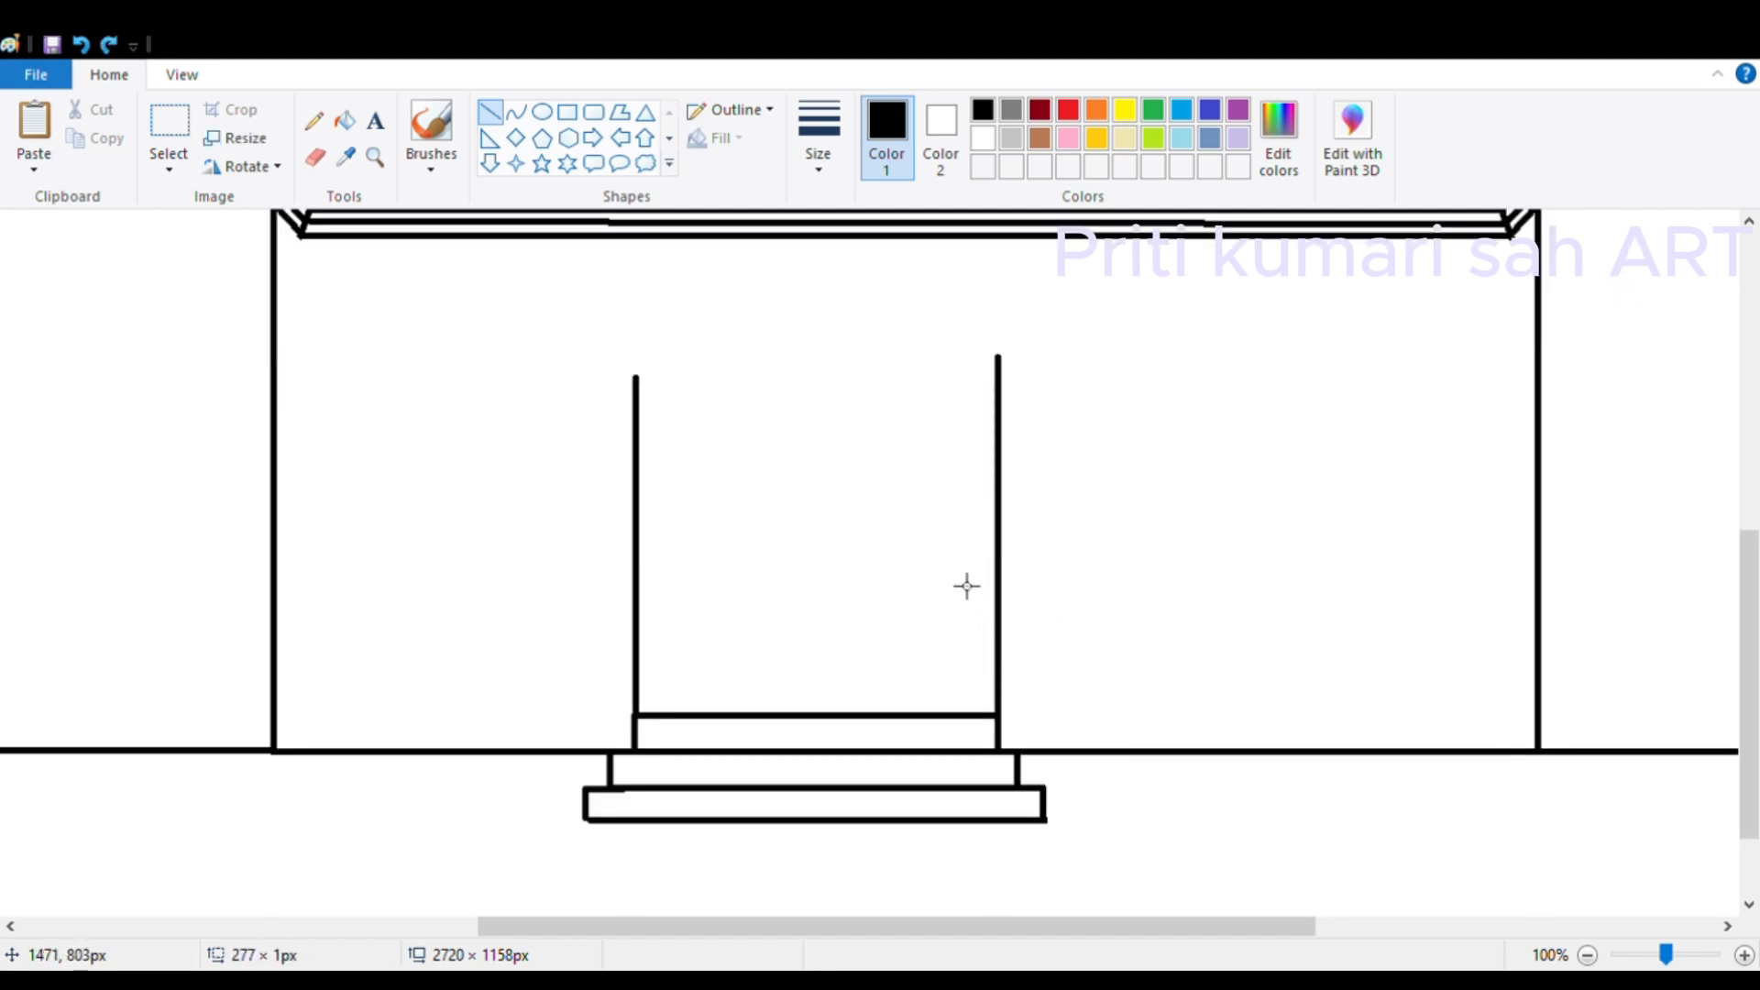
Step: Draw the door's horizontal top edge, join it to the left side and erase the overshoot past the corner
{"action": "mouse_move", "coordinate": [998, 358]}
{"action": "left_mouse_down"}
{"action": "mouse_move", "coordinate": [577, 374]}
{"action": "mouse_move", "coordinate": [637, 412]}
{"action": "mouse_move", "coordinate": [583, 359]}
{"action": "left_mouse_up"}
{"action": "left_click", "coordinate": [654, 375]}
{"action": "left_click", "coordinate": [590, 323]}
{"action": "left_click", "coordinate": [316, 158]}
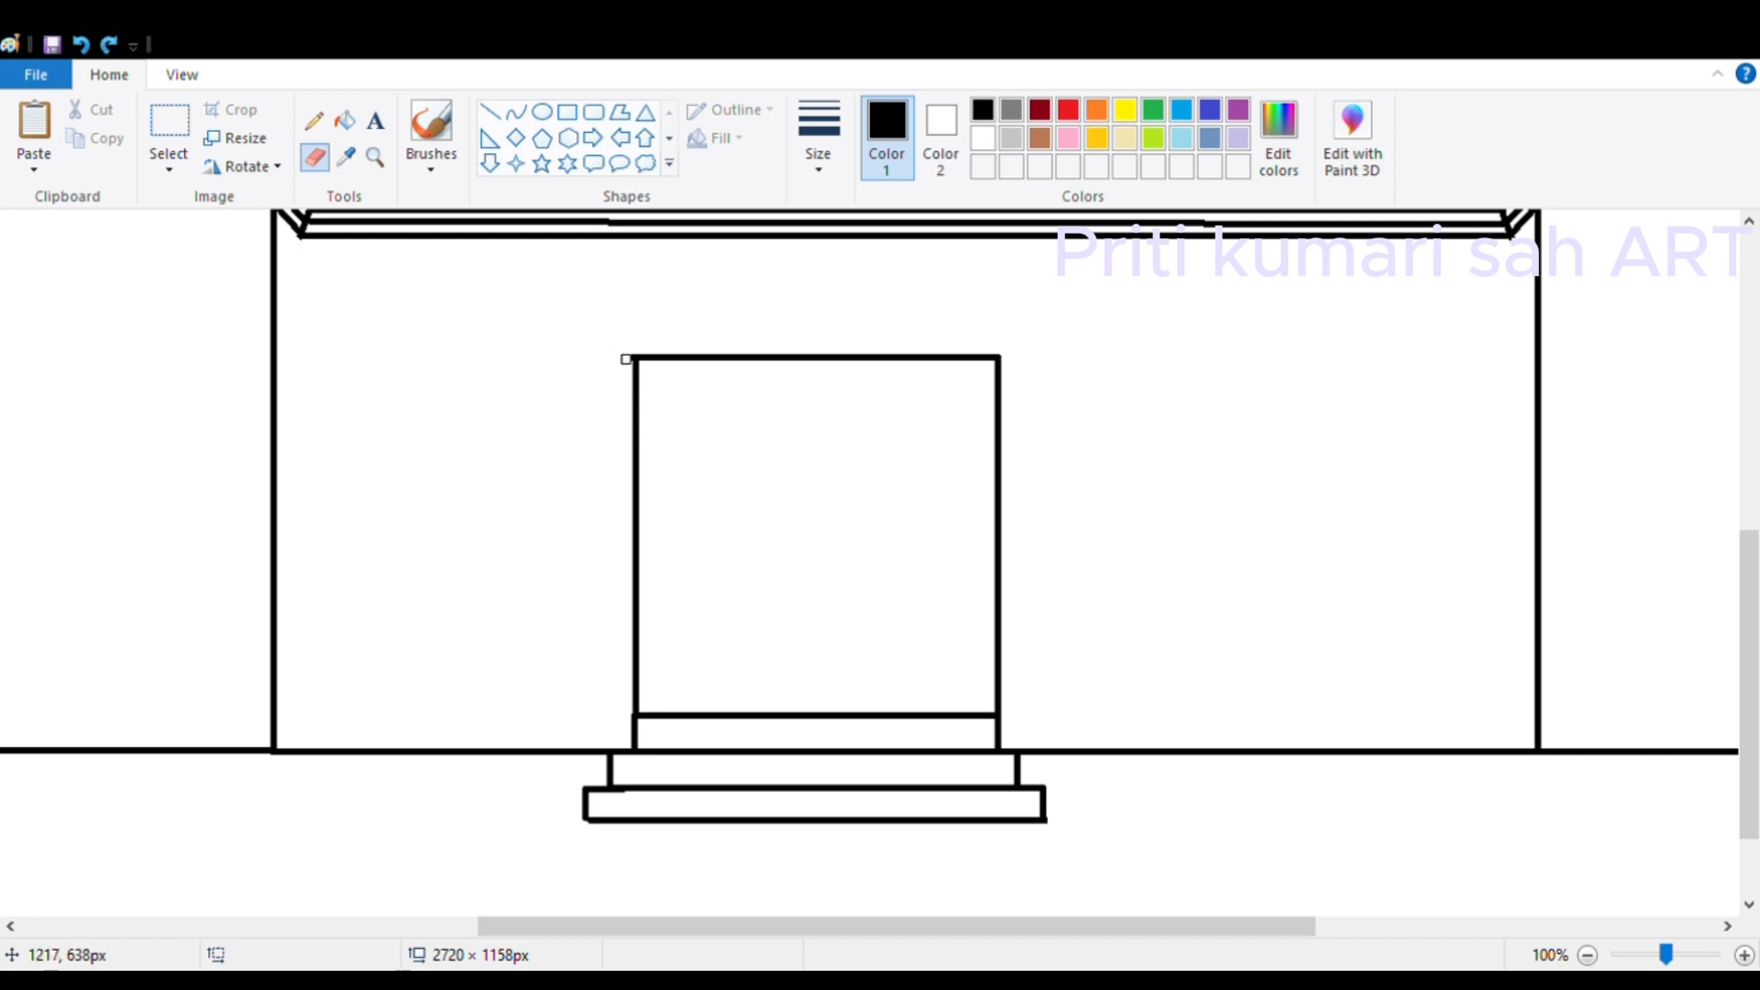
Step: Draw an inner outline just inside the four edges of the door using straight lines
{"action": "left_click", "coordinate": [486, 111]}
{"action": "left_click_drag", "start_coordinate": [656, 379], "coordinate": [688, 717]}
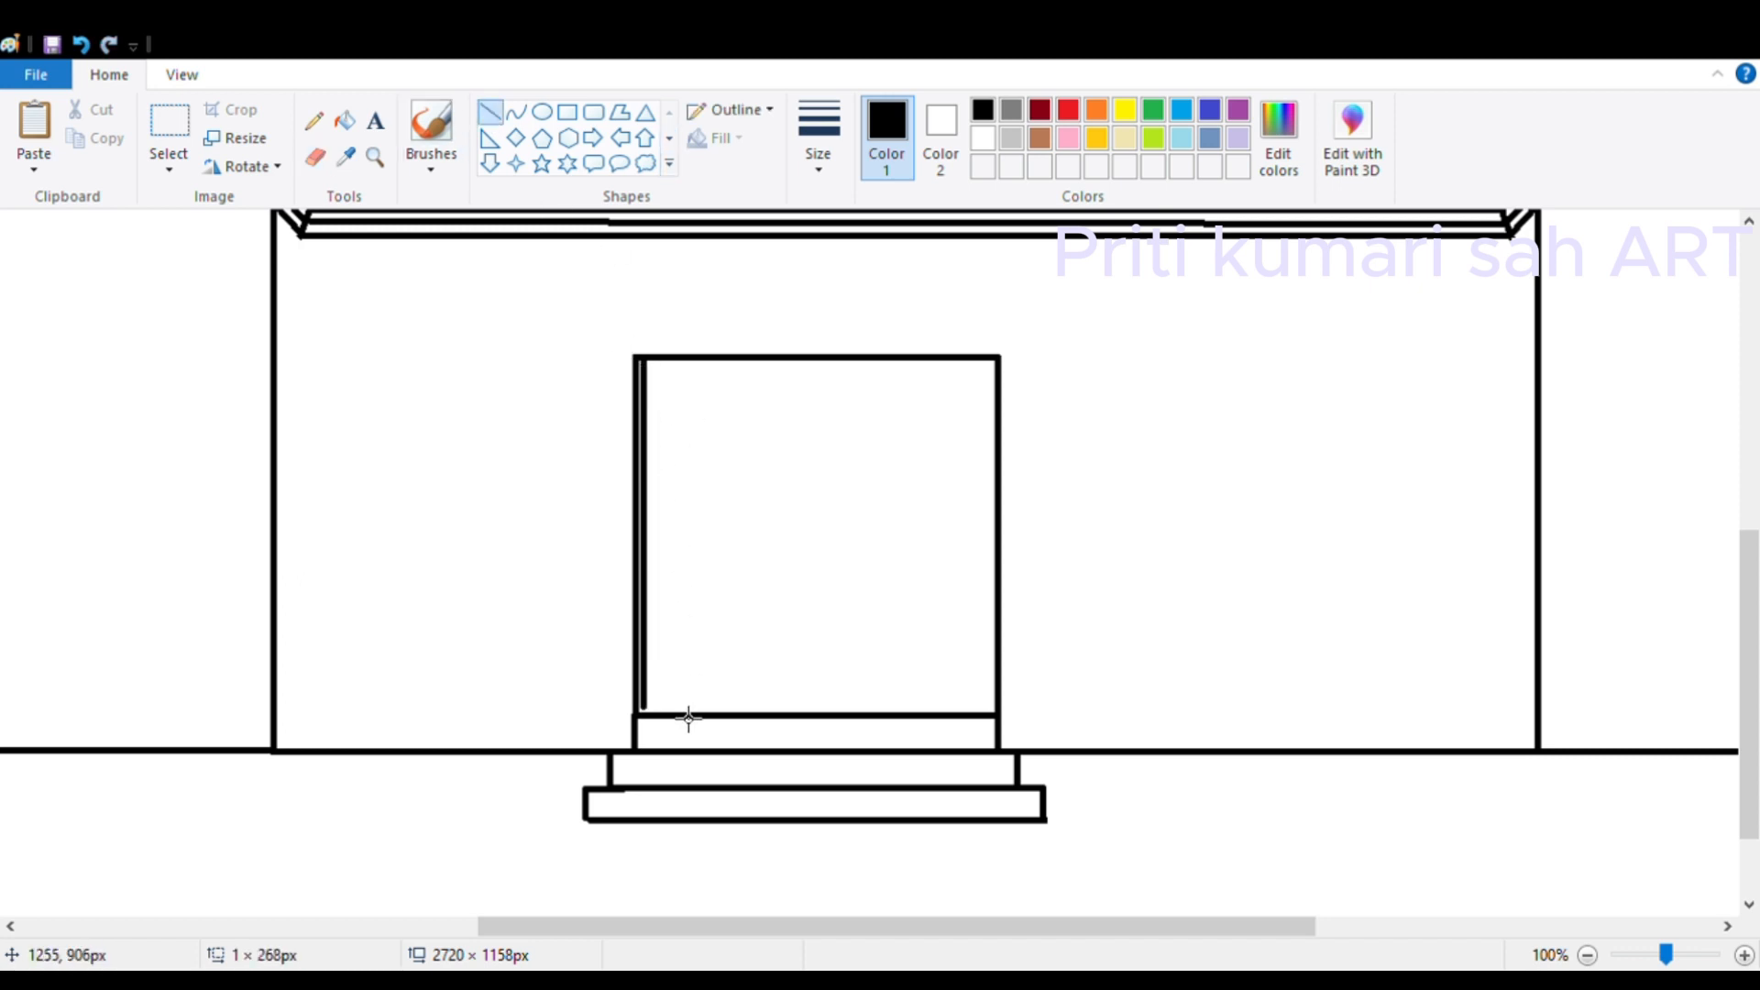
{"action": "key", "text": "ctrl+z"}
{"action": "left_click_drag", "start_coordinate": [656, 376], "coordinate": [691, 704]}
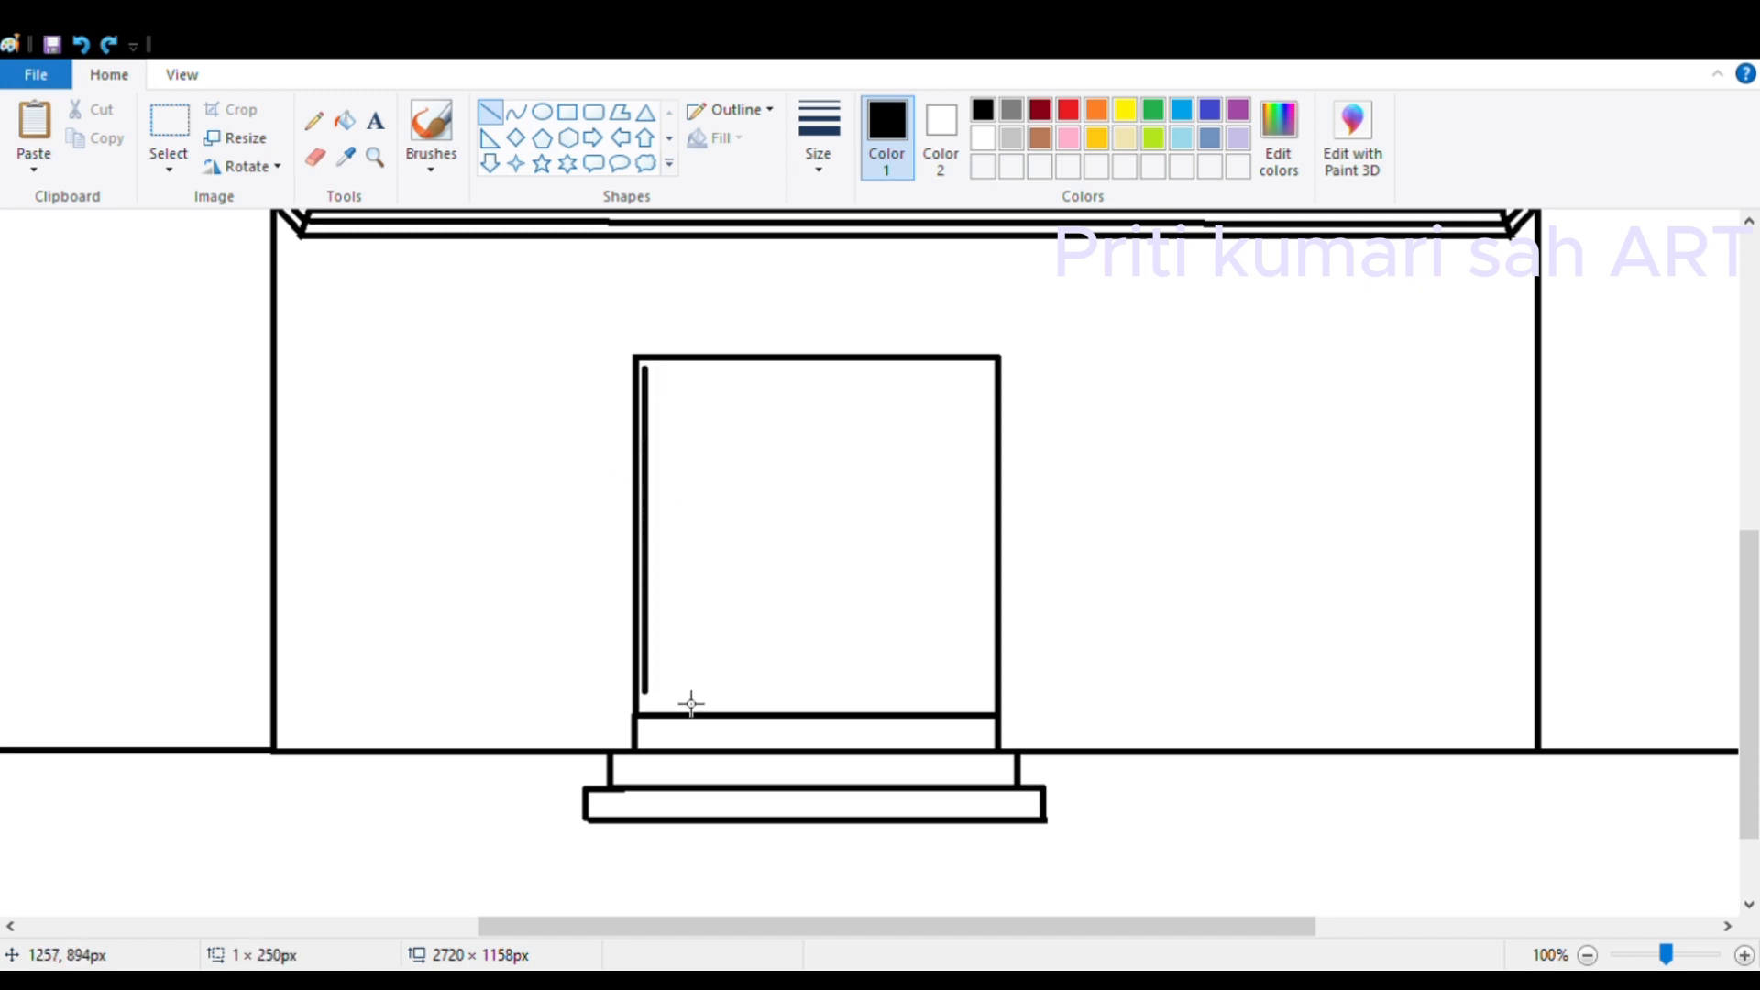
{"action": "mouse_move", "coordinate": [655, 411]}
{"action": "left_mouse_down"}
{"action": "mouse_move", "coordinate": [994, 416]}
{"action": "mouse_move", "coordinate": [983, 689]}
{"action": "left_mouse_up"}
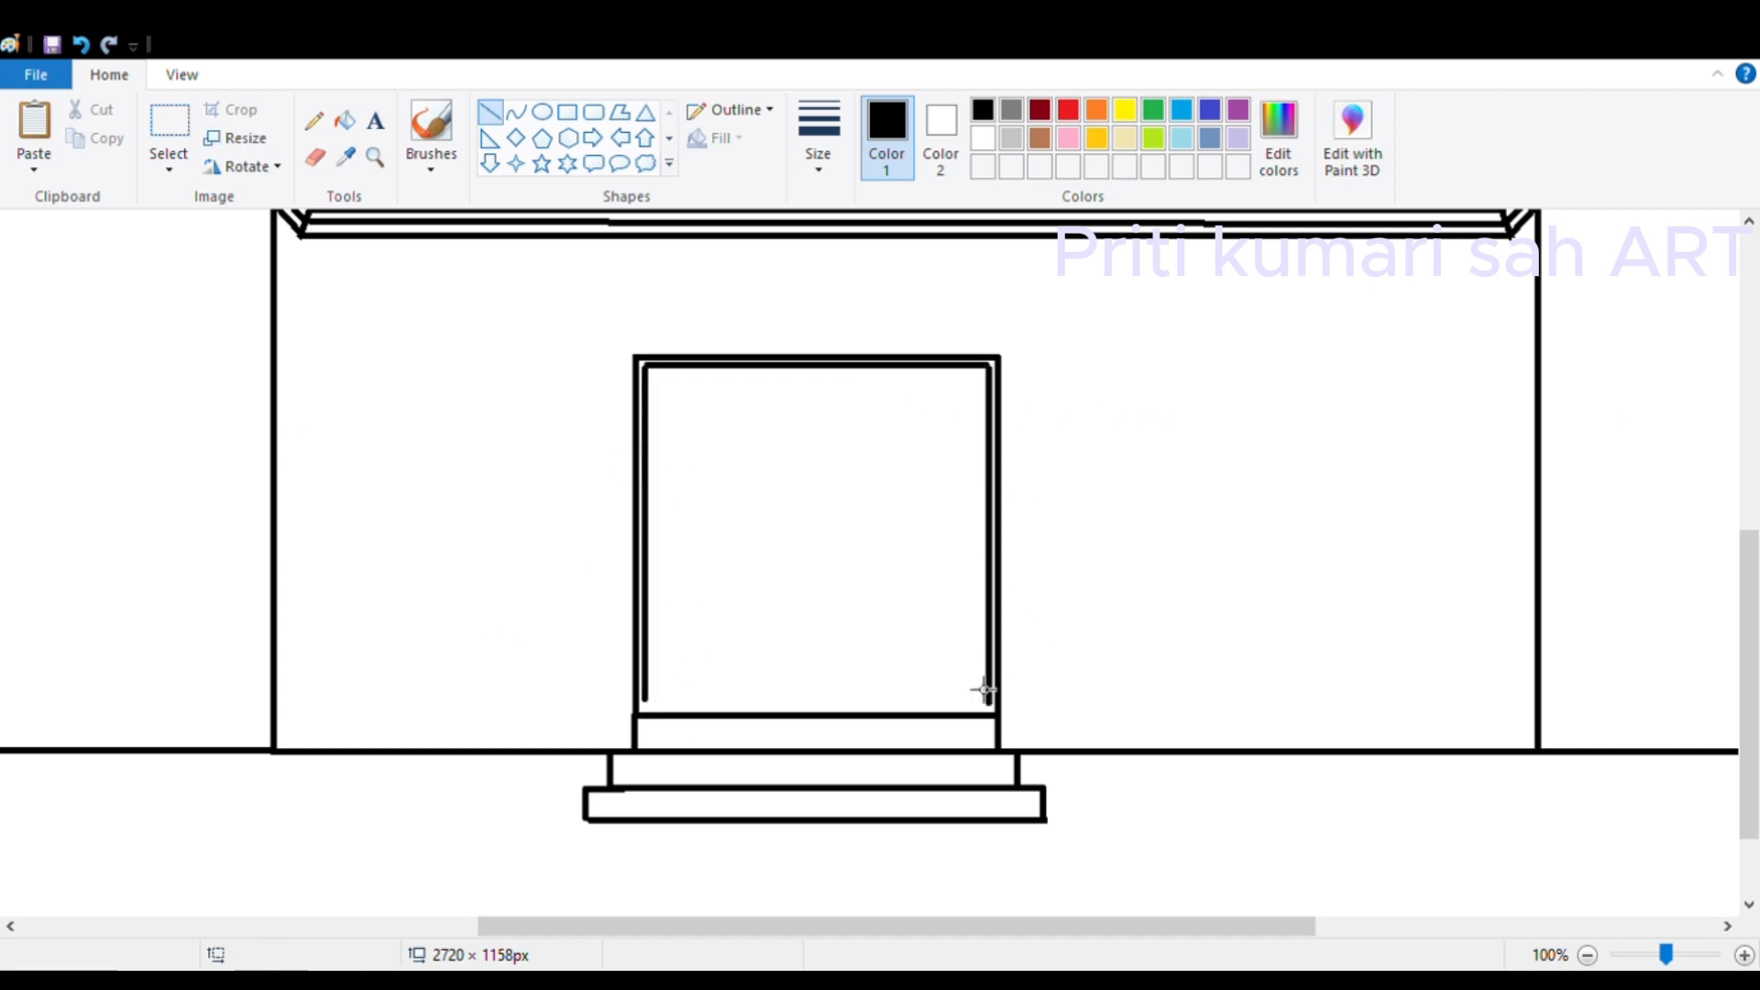
{"action": "left_click_drag", "start_coordinate": [657, 714], "coordinate": [1001, 770]}
{"action": "key", "text": "ctrl+z"}
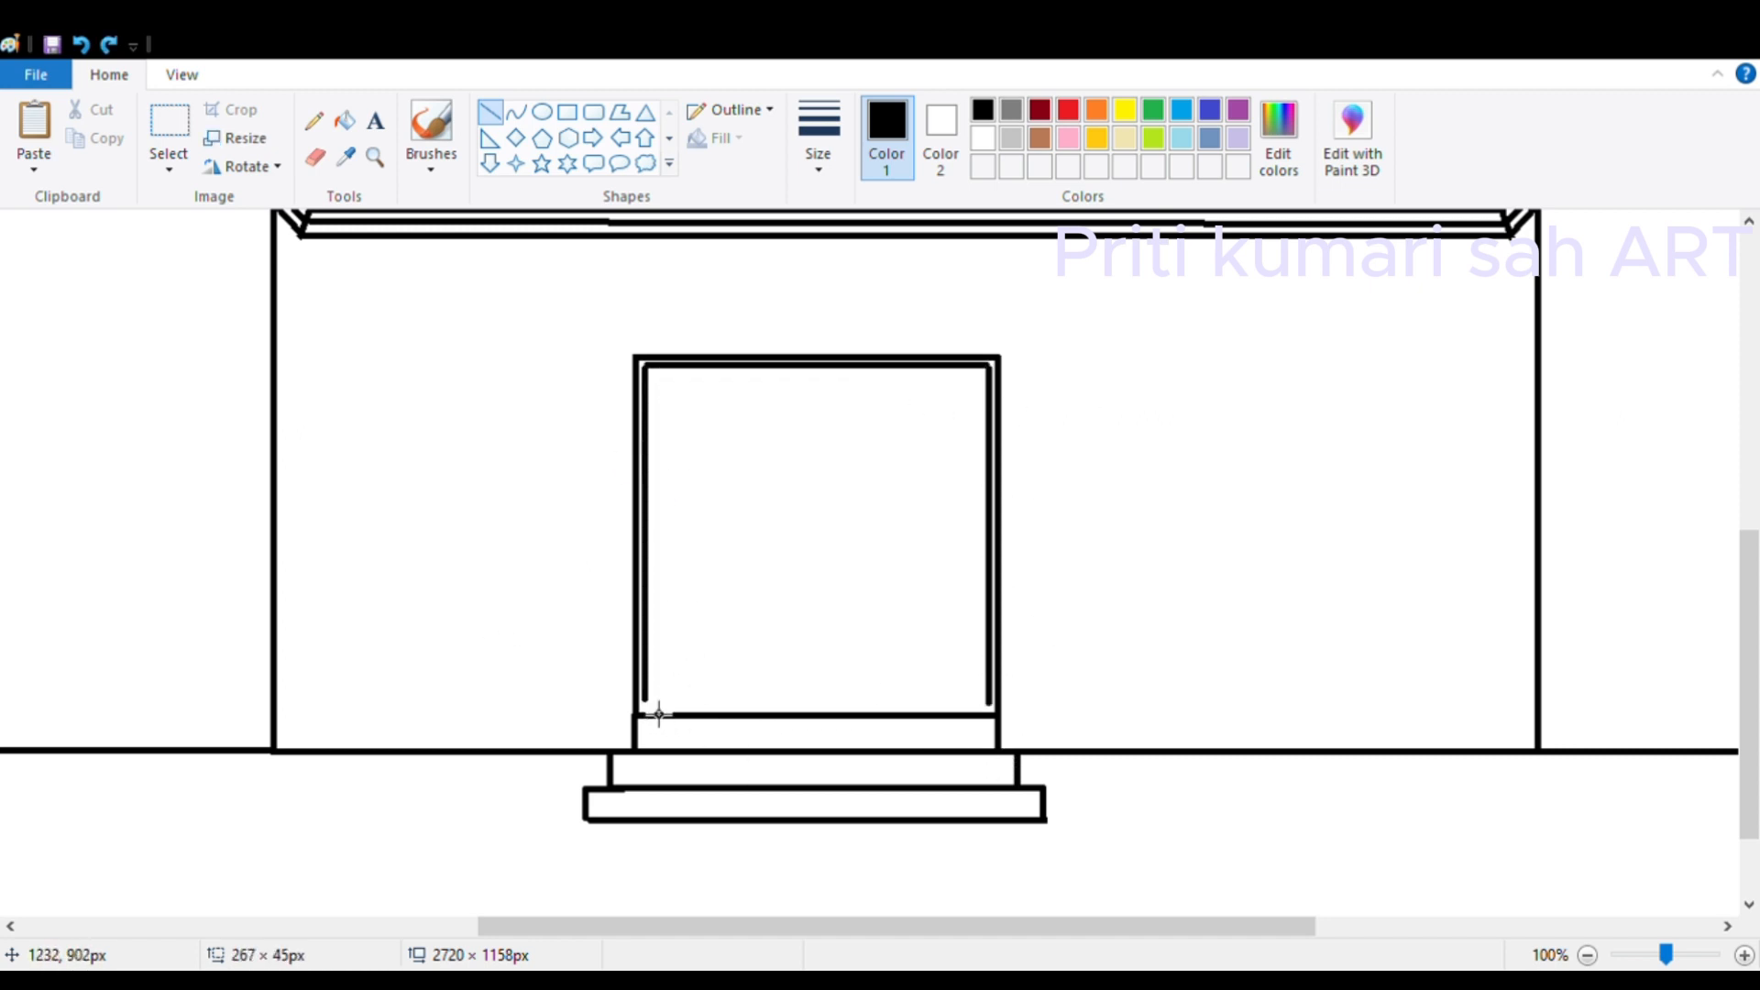
{"action": "left_click_drag", "start_coordinate": [658, 714], "coordinate": [1000, 714]}
{"action": "left_click_drag", "start_coordinate": [812, 712], "coordinate": [817, 717]}
{"action": "left_click", "coordinate": [1146, 672]}
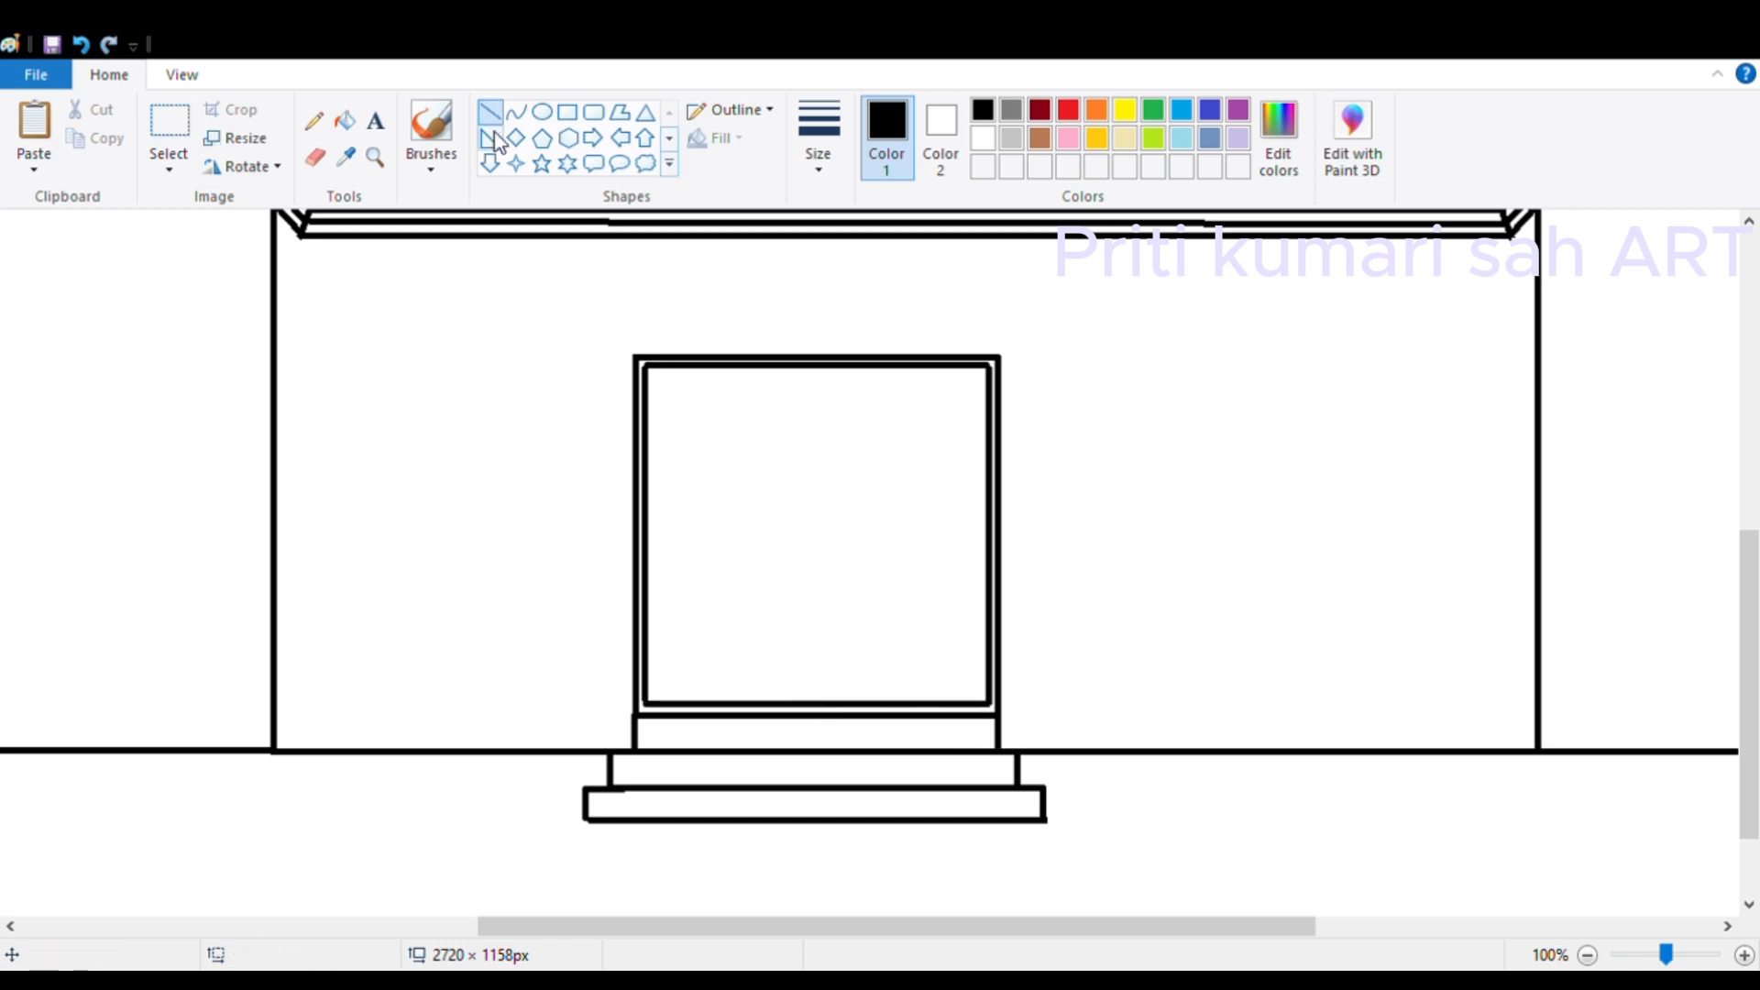
Step: Draw a small horizontal rectangle about 34 × 8 px near the door's right edge as its handle
{"action": "left_click", "coordinate": [568, 114]}
{"action": "mouse_move", "coordinate": [904, 542]}
{"action": "left_mouse_down"}
{"action": "mouse_move", "coordinate": [980, 562]}
{"action": "mouse_move", "coordinate": [954, 558]}
{"action": "left_mouse_up"}
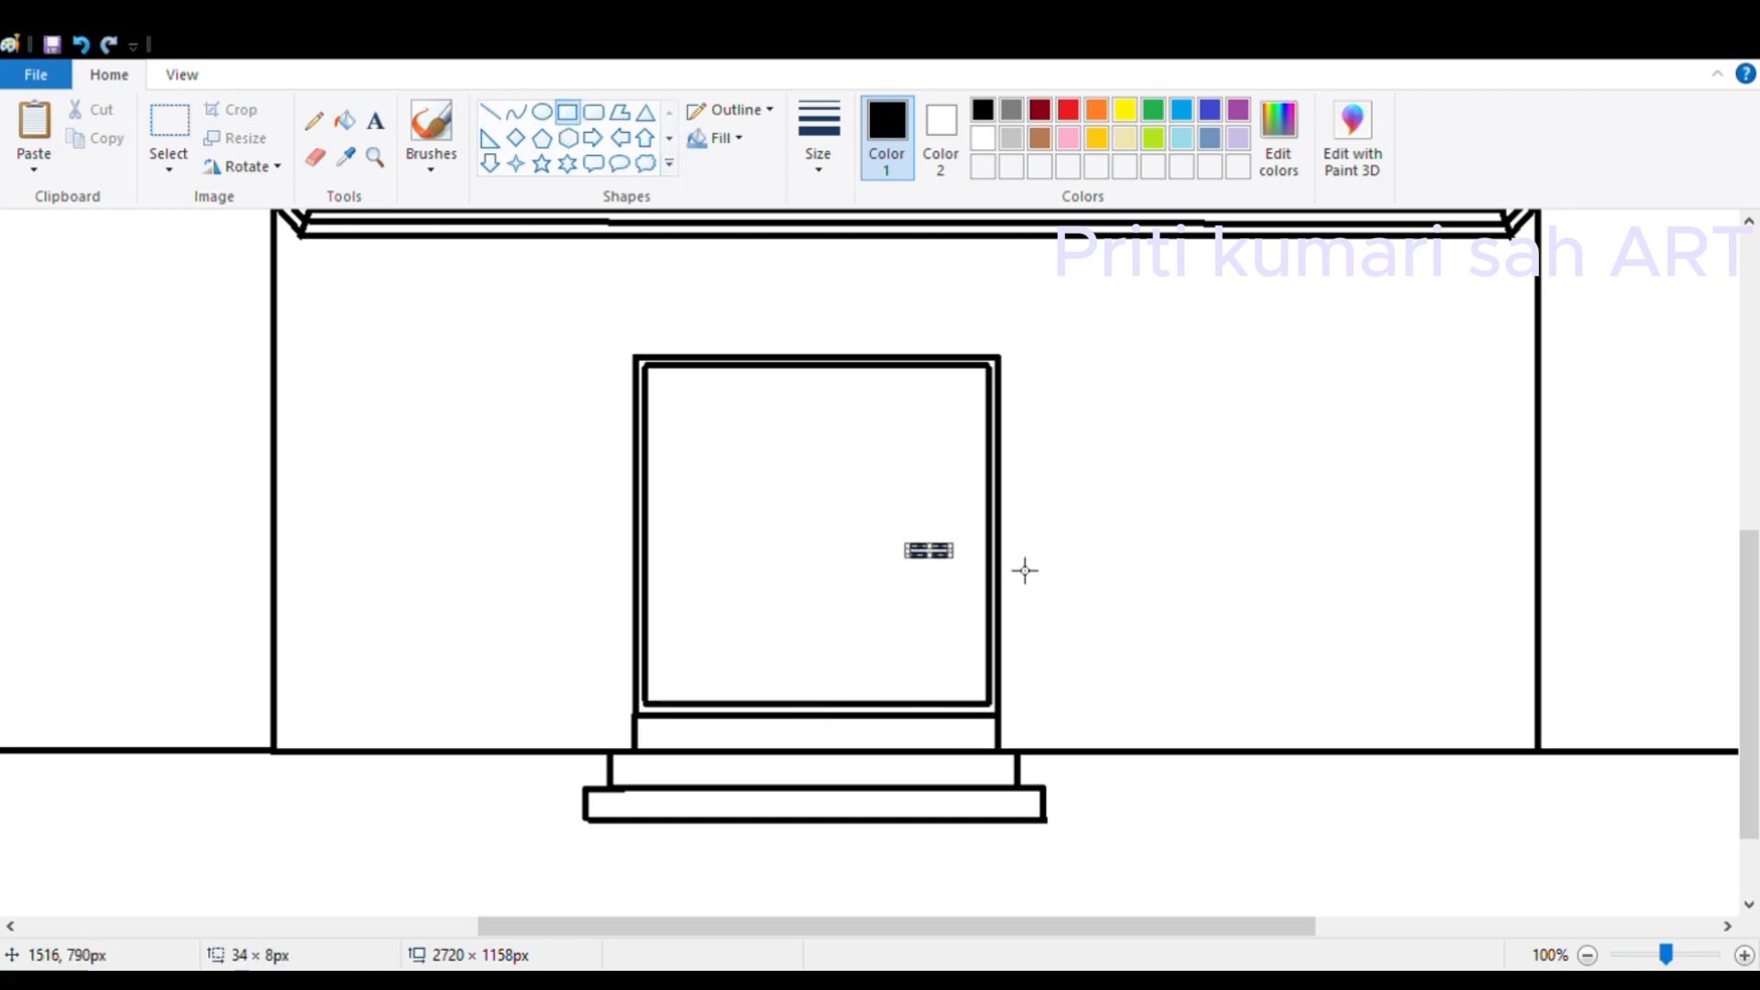
Step: Draw two parallel vertical lines about 23 px long down from the inner end of the door handle's rectangle
{"action": "left_click", "coordinate": [489, 112]}
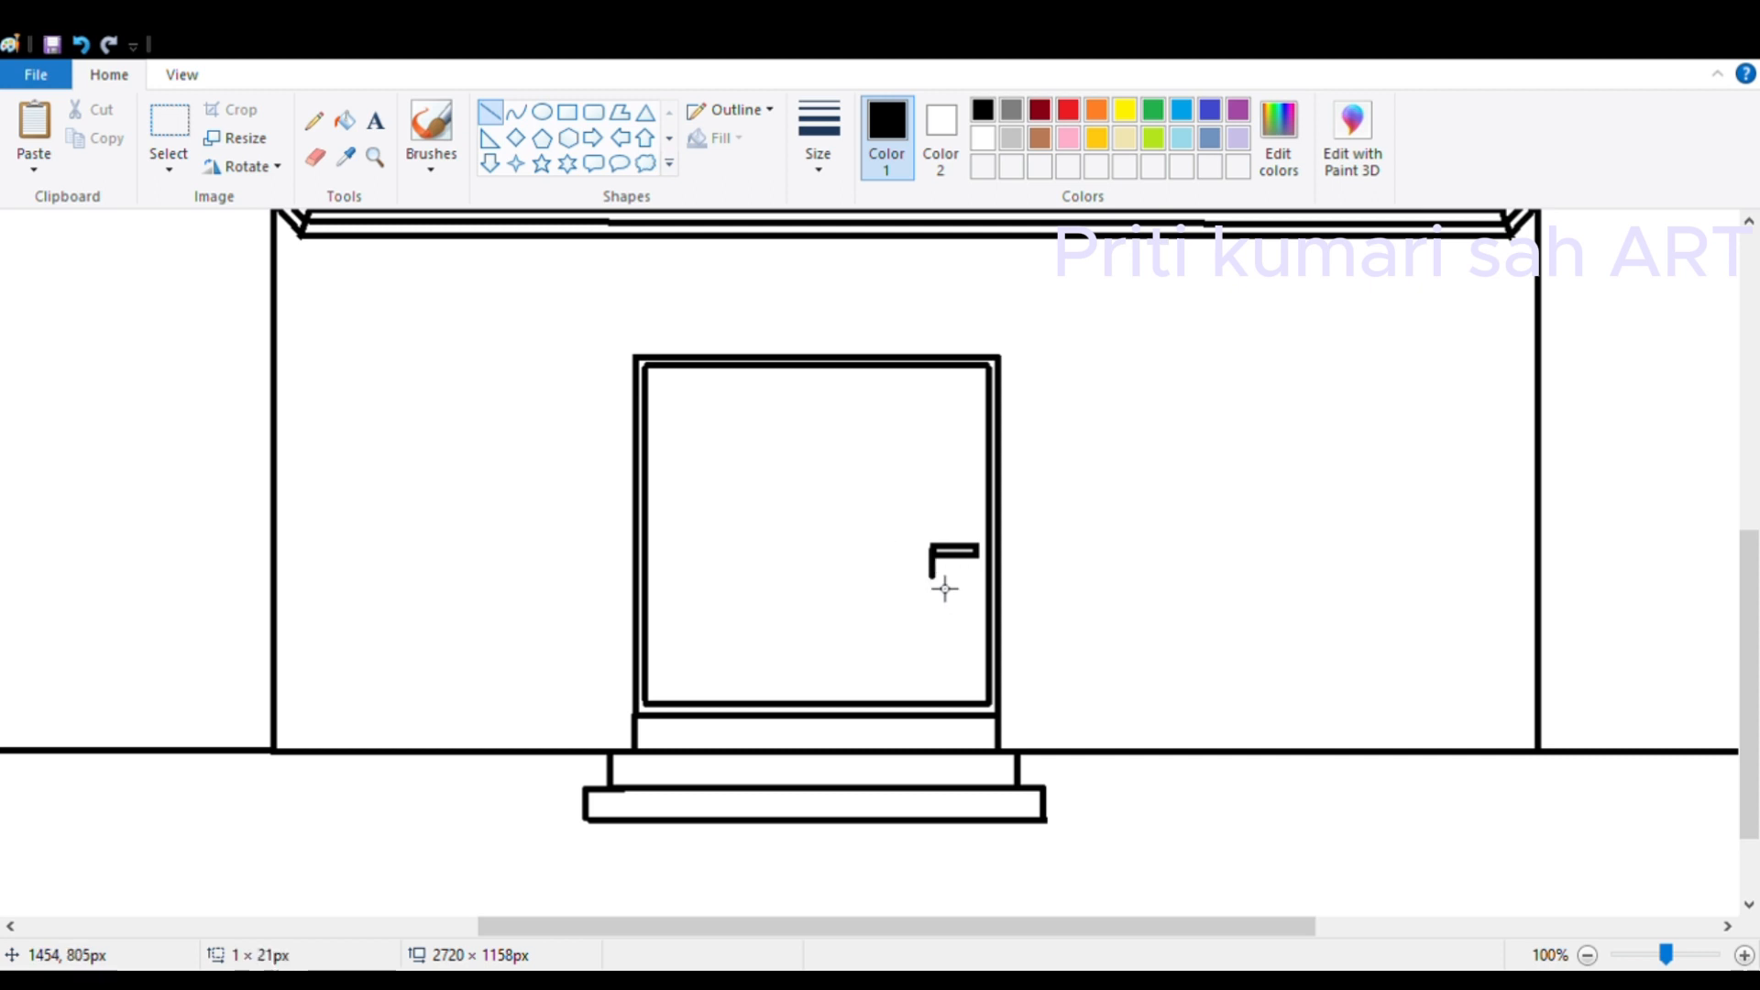
{"action": "left_click_drag", "start_coordinate": [943, 555], "coordinate": [943, 587]}
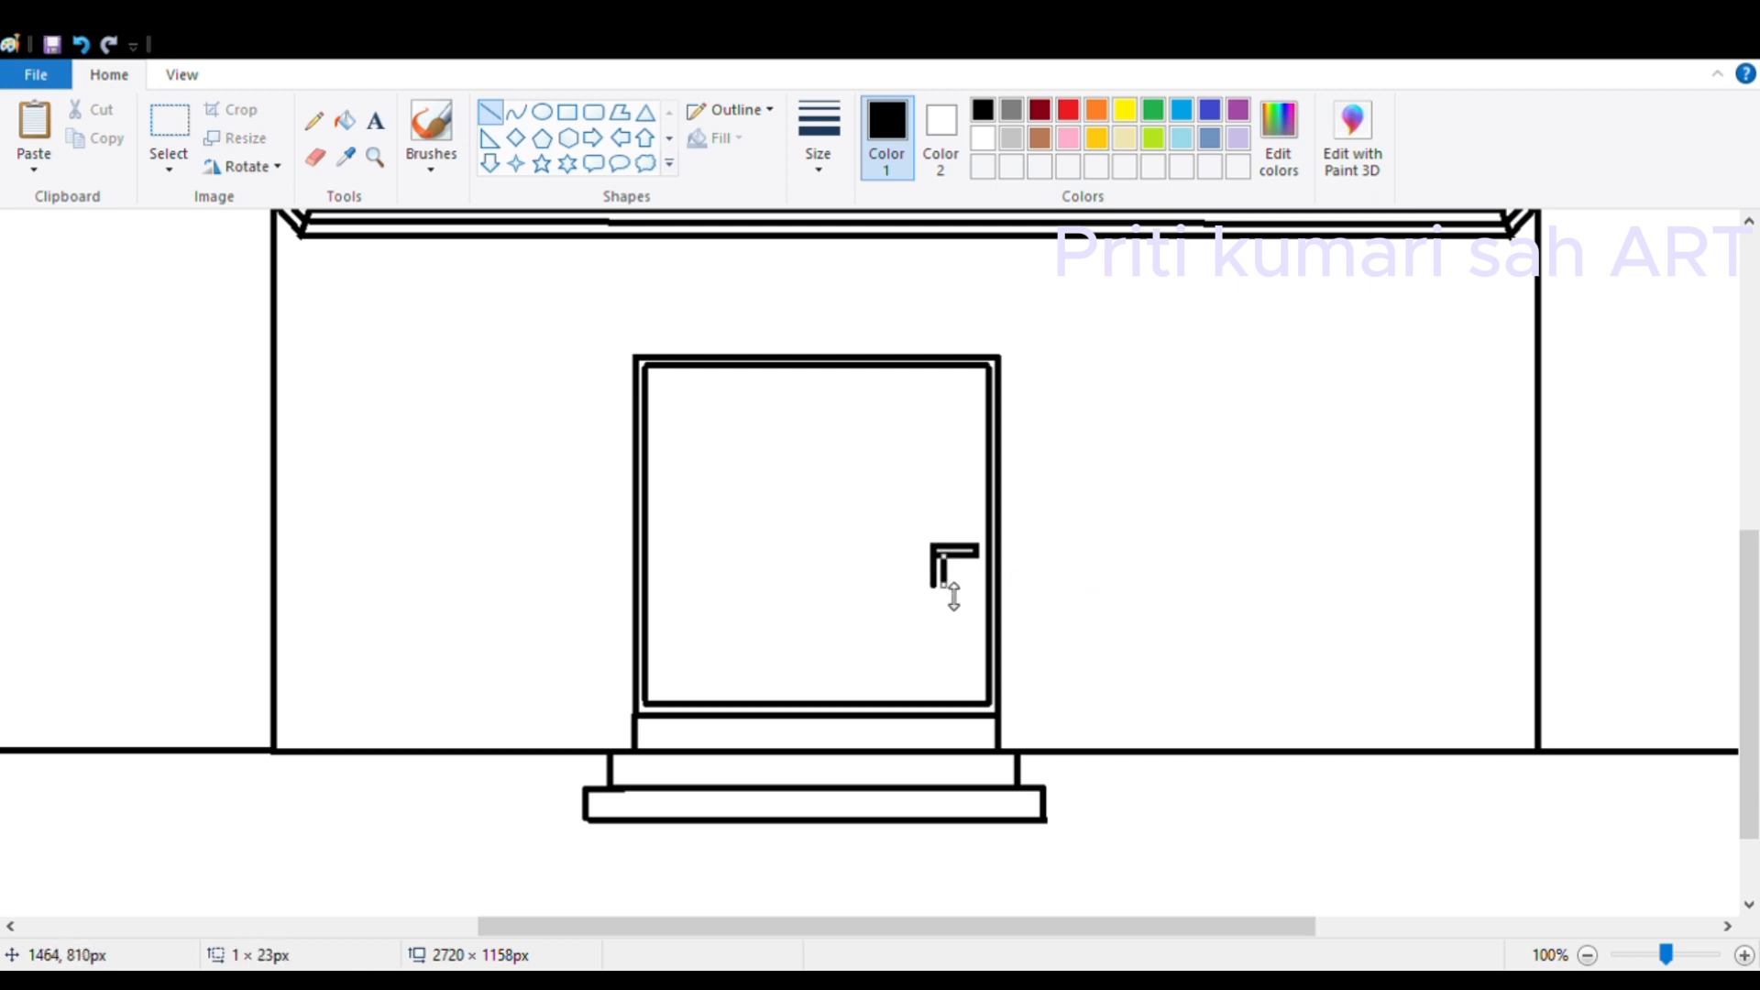
Step: Draw a rectangular window outline about 243 px wide on the left wing's wall using four straight lines
{"action": "scroll", "coordinate": [1045, 586], "scroll_direction": "up", "scroll_amount": 4}
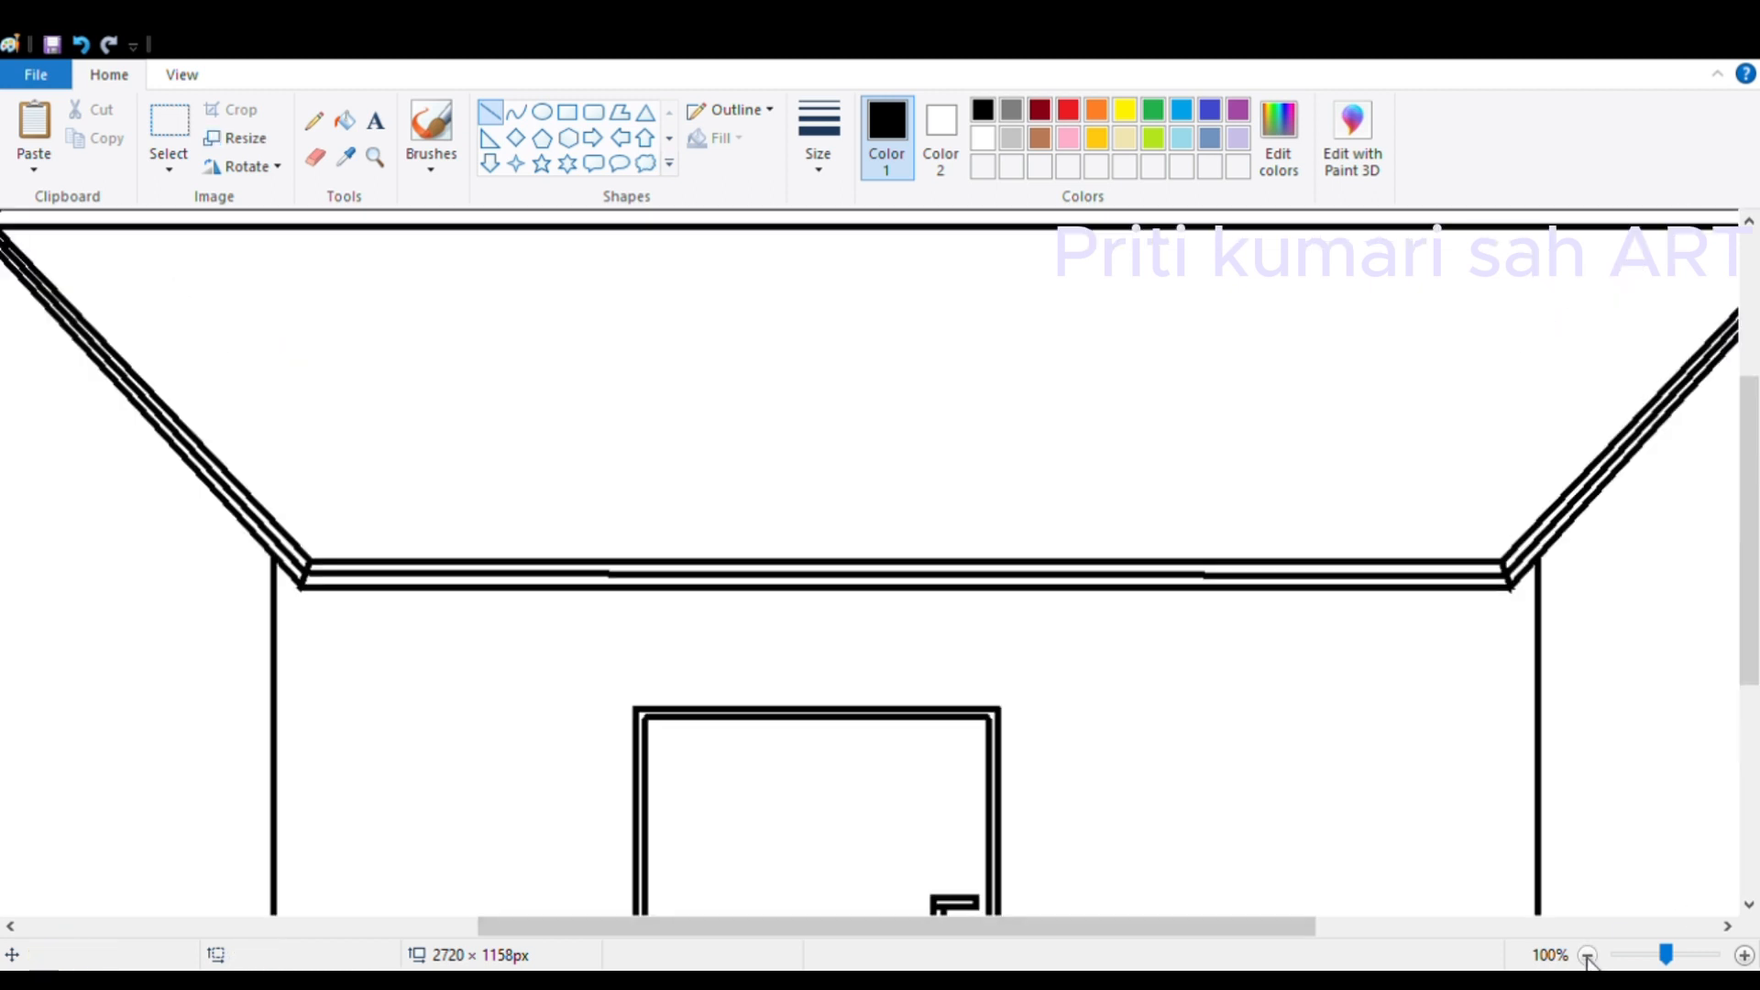
{"action": "scroll", "coordinate": [574, 409], "scroll_direction": "down", "scroll_amount": 1}
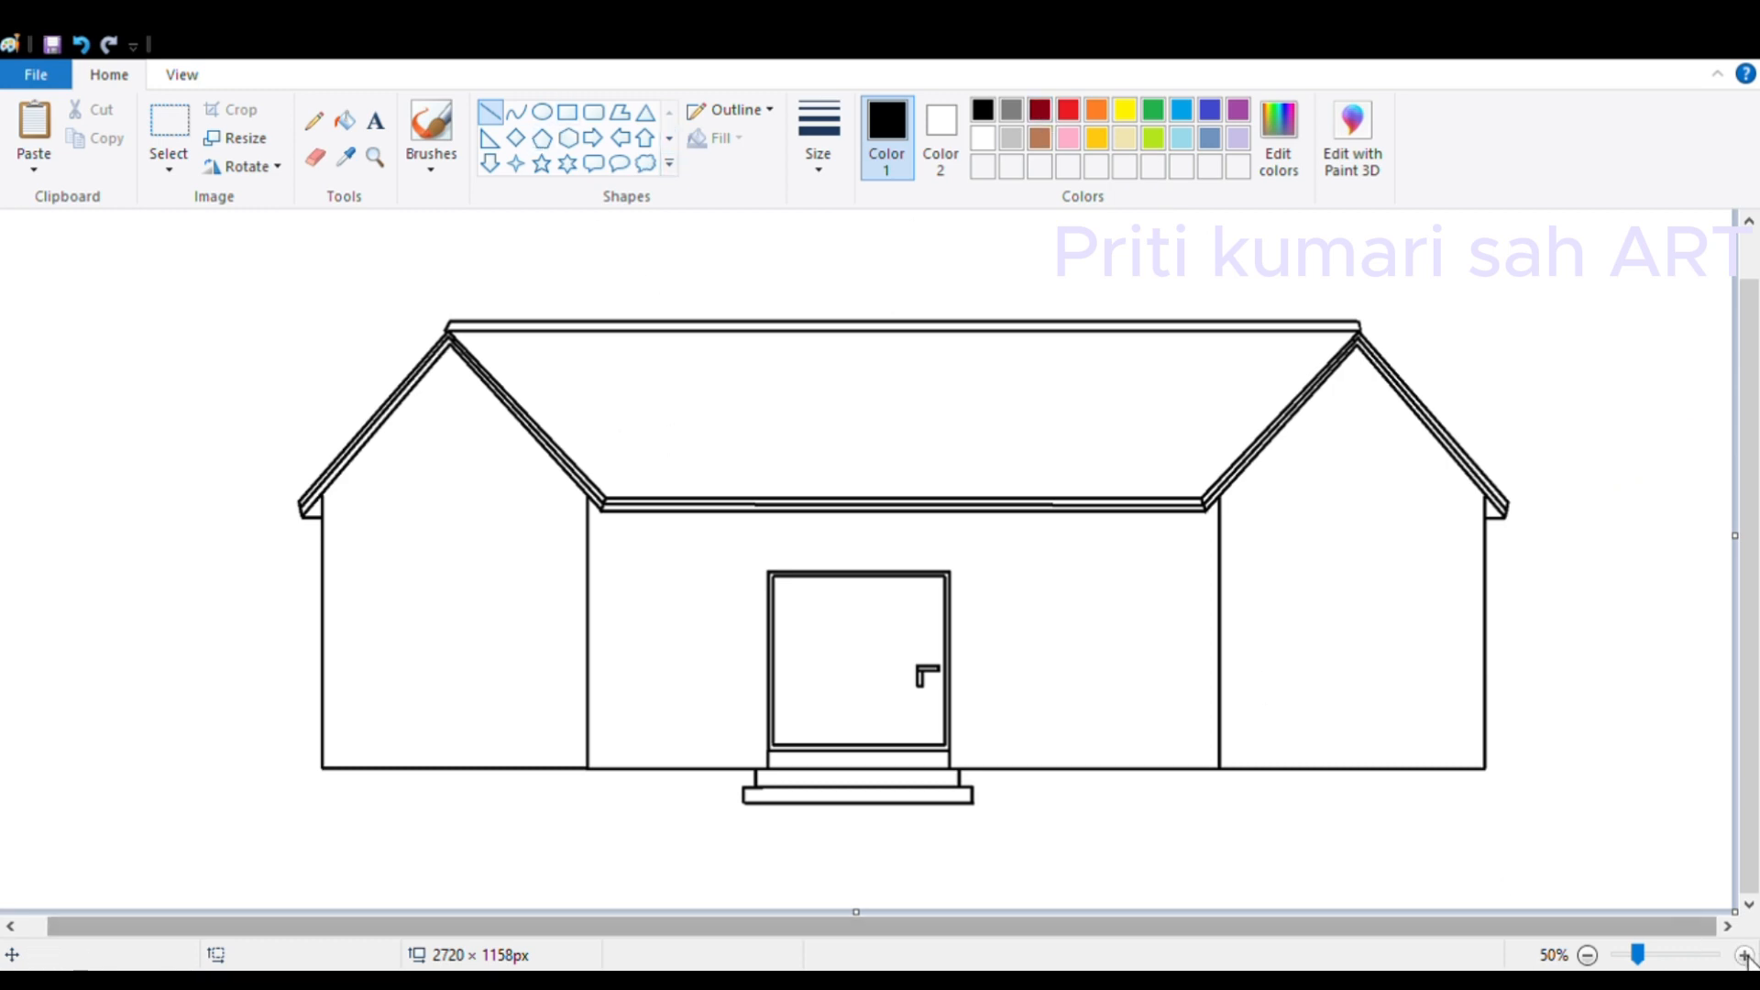
{"action": "scroll", "coordinate": [1384, 882], "scroll_direction": "up", "scroll_amount": 1}
{"action": "left_click_drag", "start_coordinate": [764, 493], "coordinate": [1080, 493]}
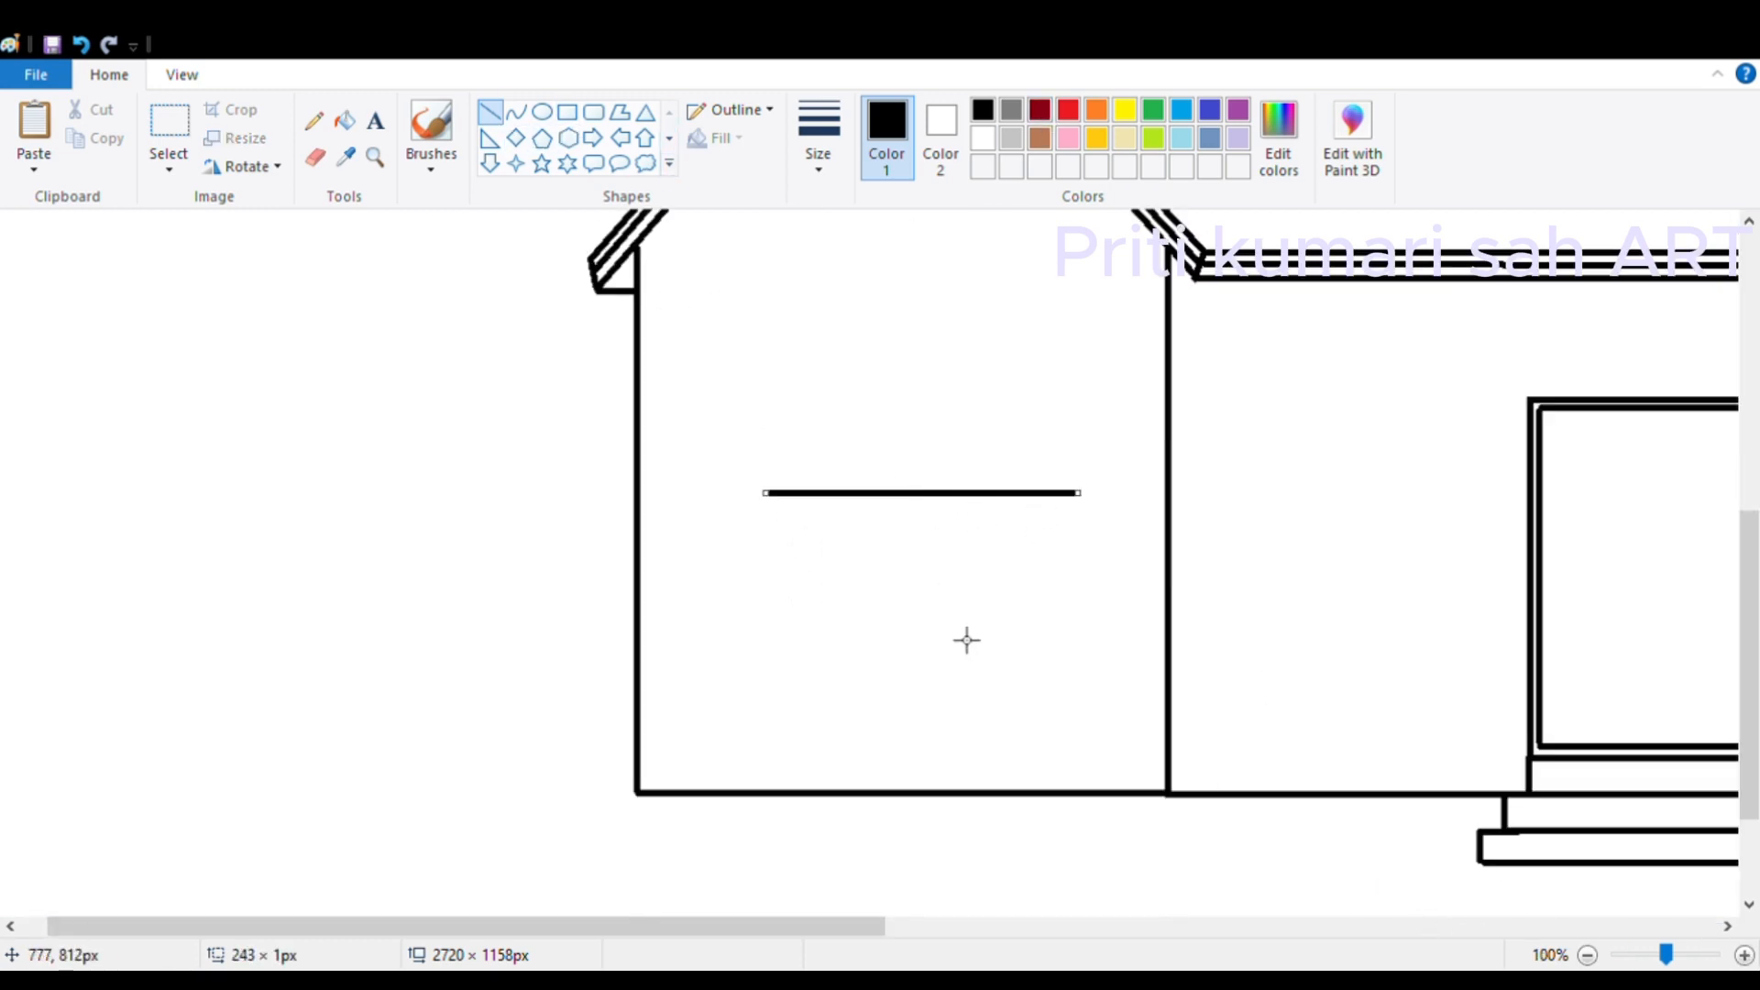
{"action": "left_click_drag", "start_coordinate": [763, 308], "coordinate": [763, 492]}
{"action": "left_click_drag", "start_coordinate": [1081, 294], "coordinate": [1080, 493]}
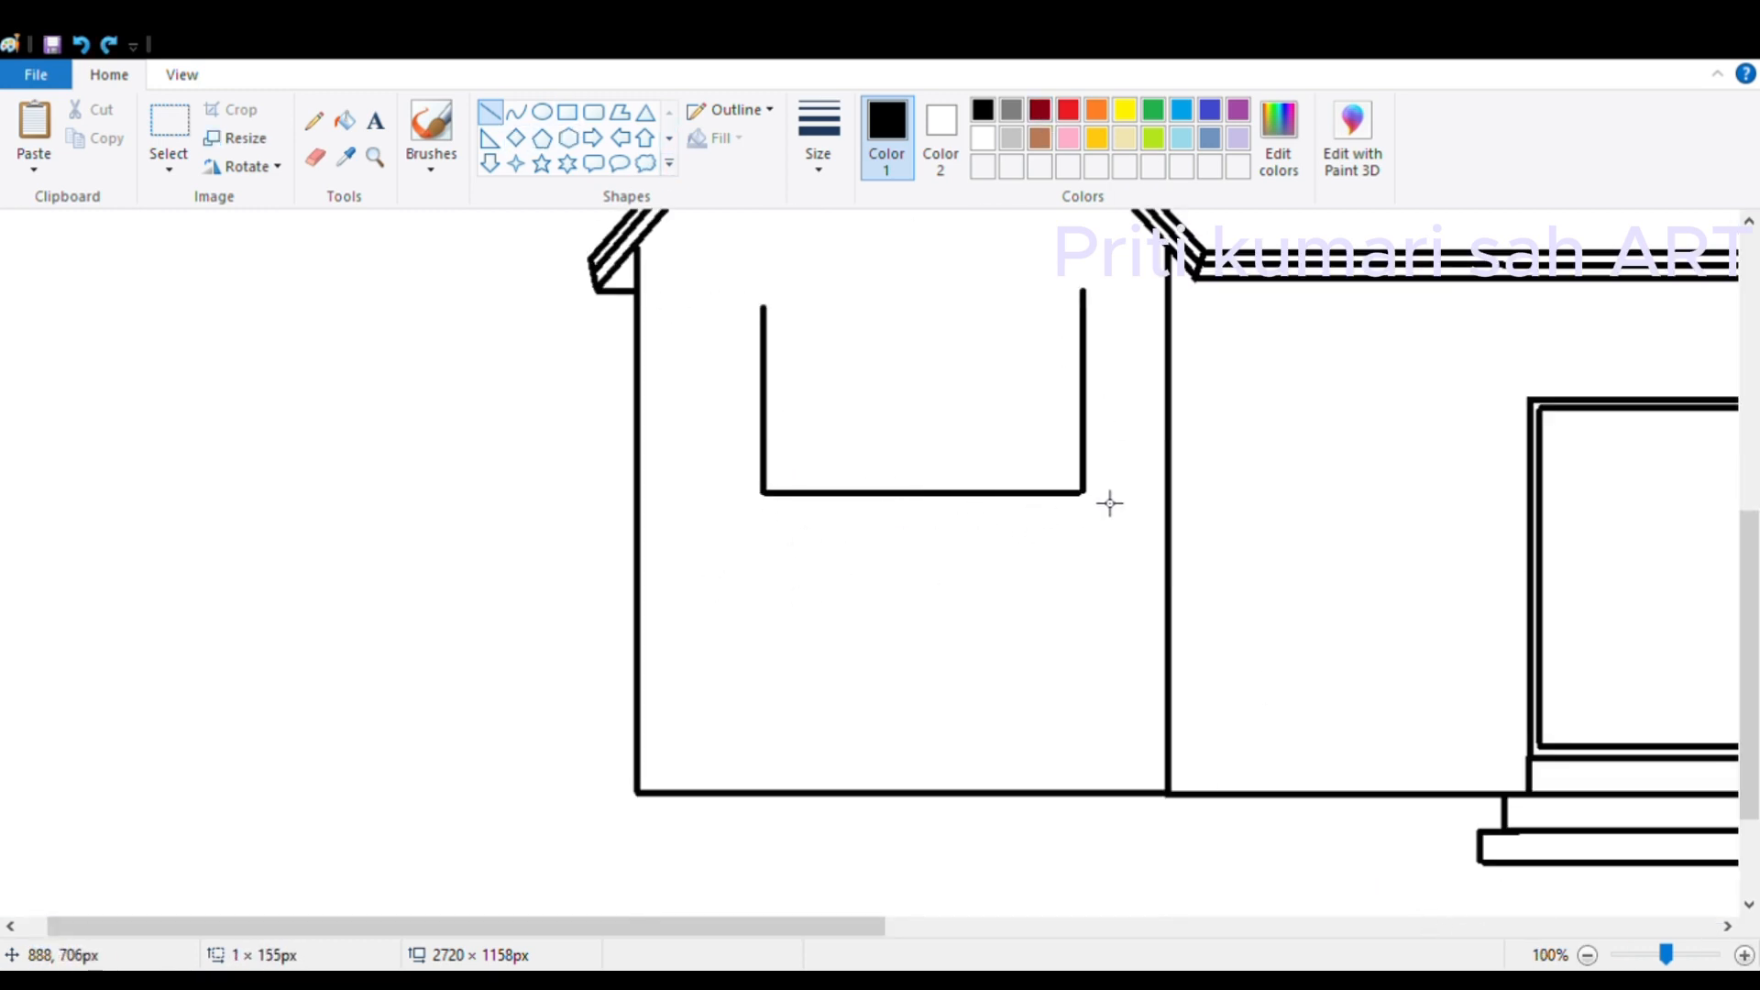
{"action": "left_click_drag", "start_coordinate": [764, 308], "coordinate": [1078, 308]}
{"action": "left_click", "coordinate": [944, 558]}
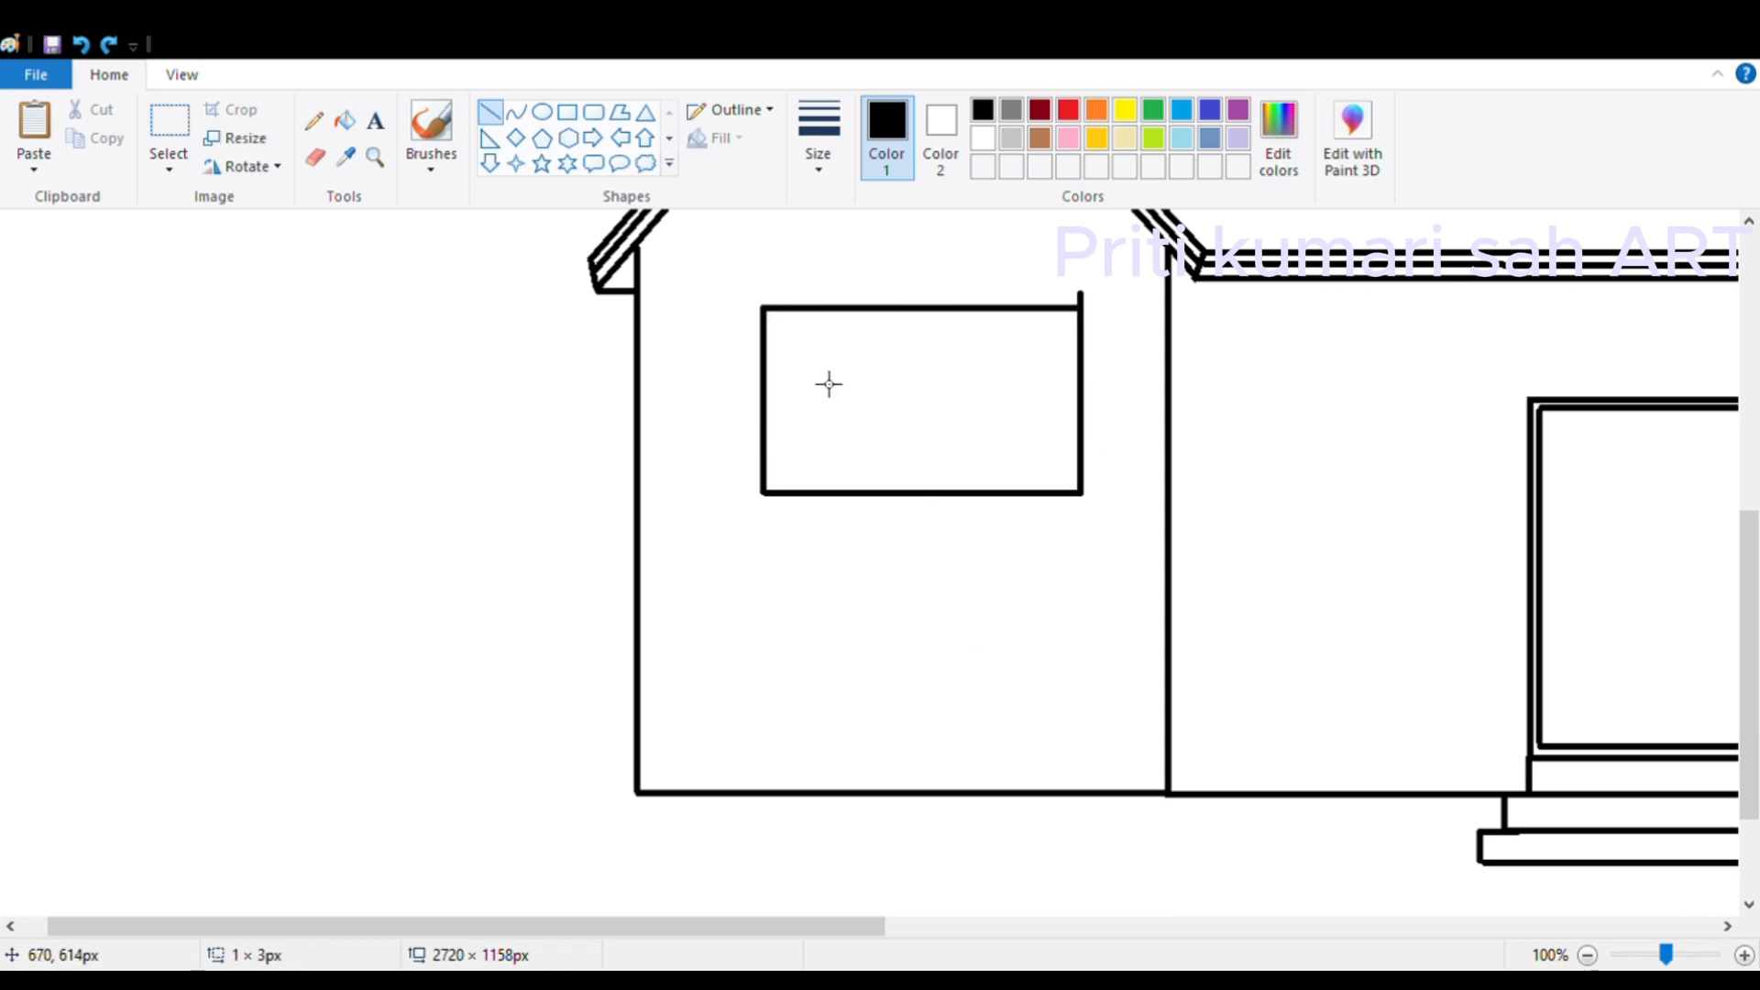
Step: Draw an inner outline just inside the four edges of the left wing's window using straight lines
{"action": "left_click", "coordinate": [491, 114]}
{"action": "left_click_drag", "start_coordinate": [785, 359], "coordinate": [795, 491]}
{"action": "left_click_drag", "start_coordinate": [773, 316], "coordinate": [1067, 381]}
{"action": "left_click_drag", "start_coordinate": [1070, 316], "coordinate": [1071, 478]}
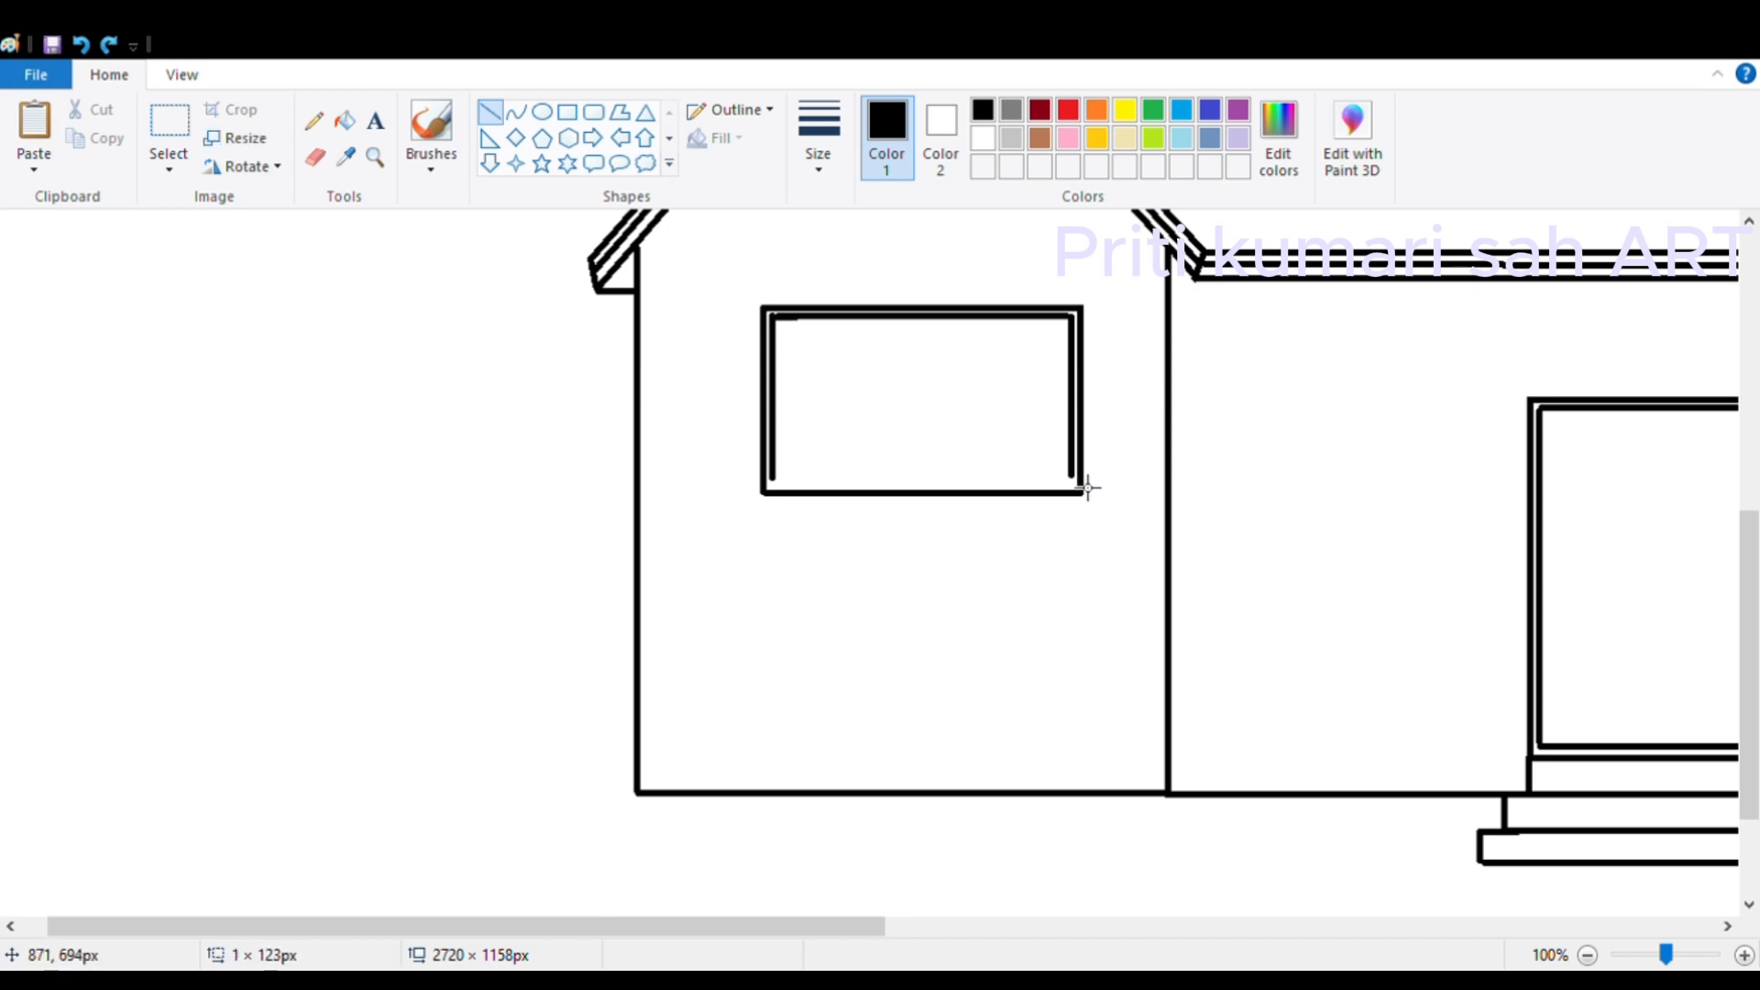
{"action": "left_click_drag", "start_coordinate": [773, 478], "coordinate": [1071, 479]}
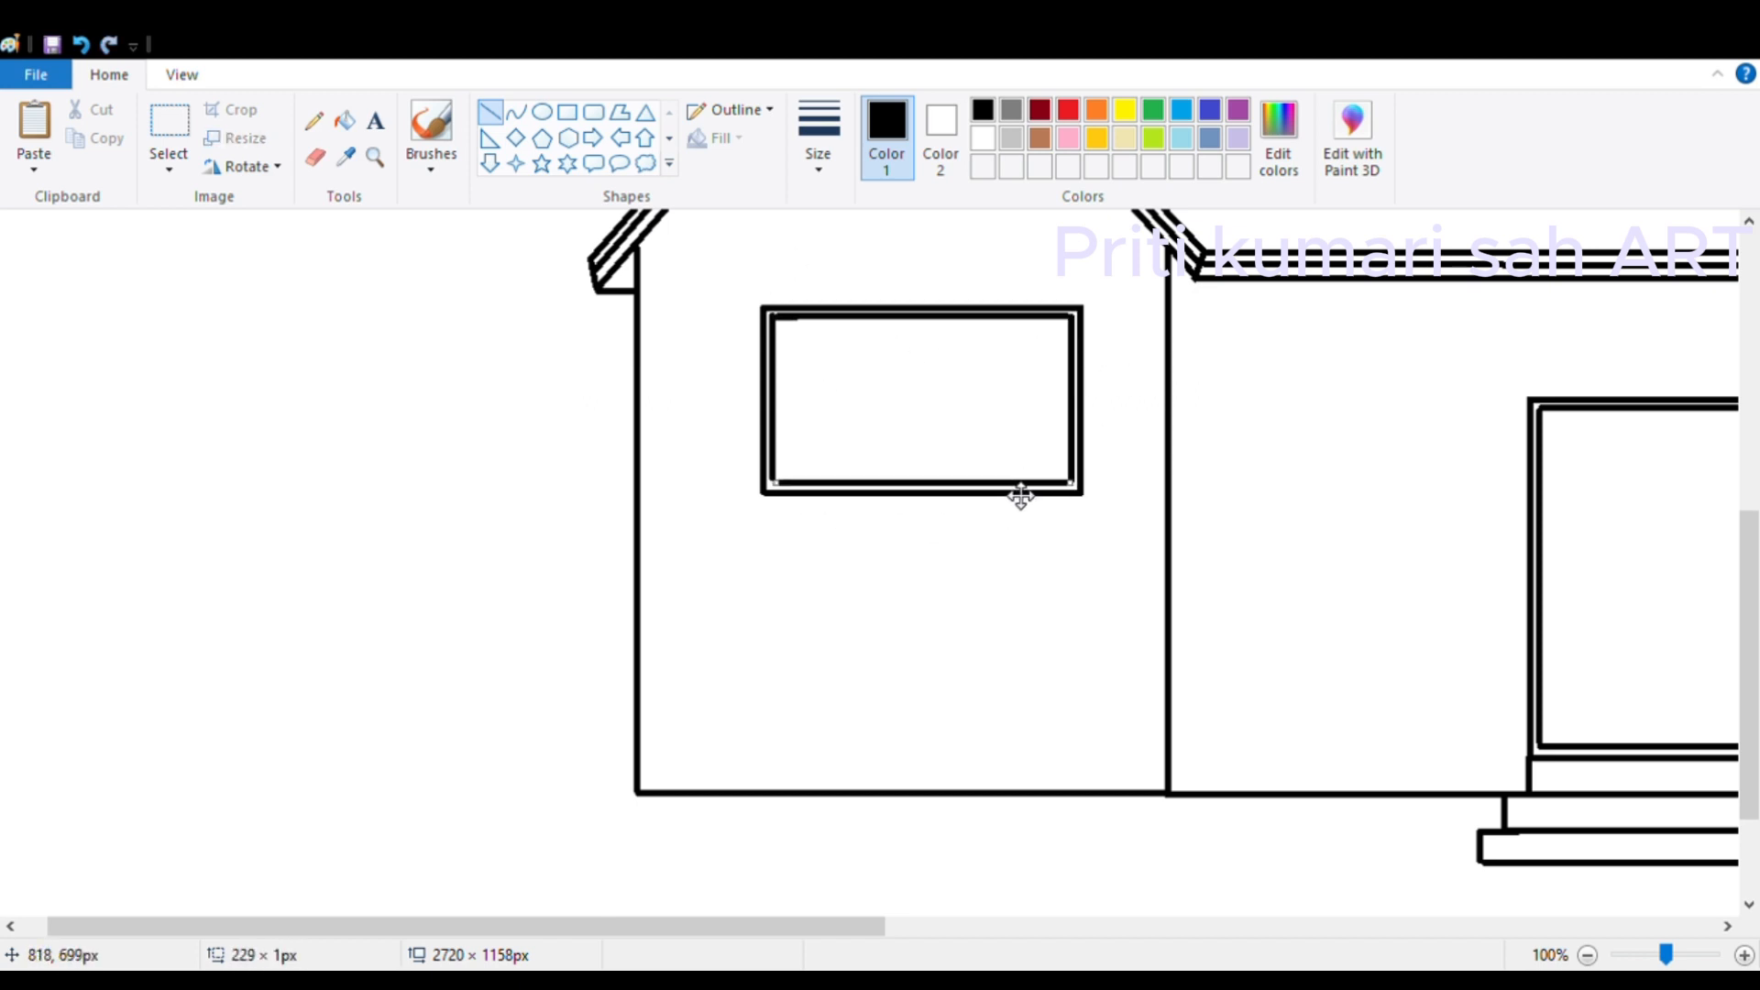
Step: Draw four evenly spaced vertical bars about 123 px high that divide the left wing's window into five panes
{"action": "left_click_drag", "start_coordinate": [828, 318], "coordinate": [828, 478]}
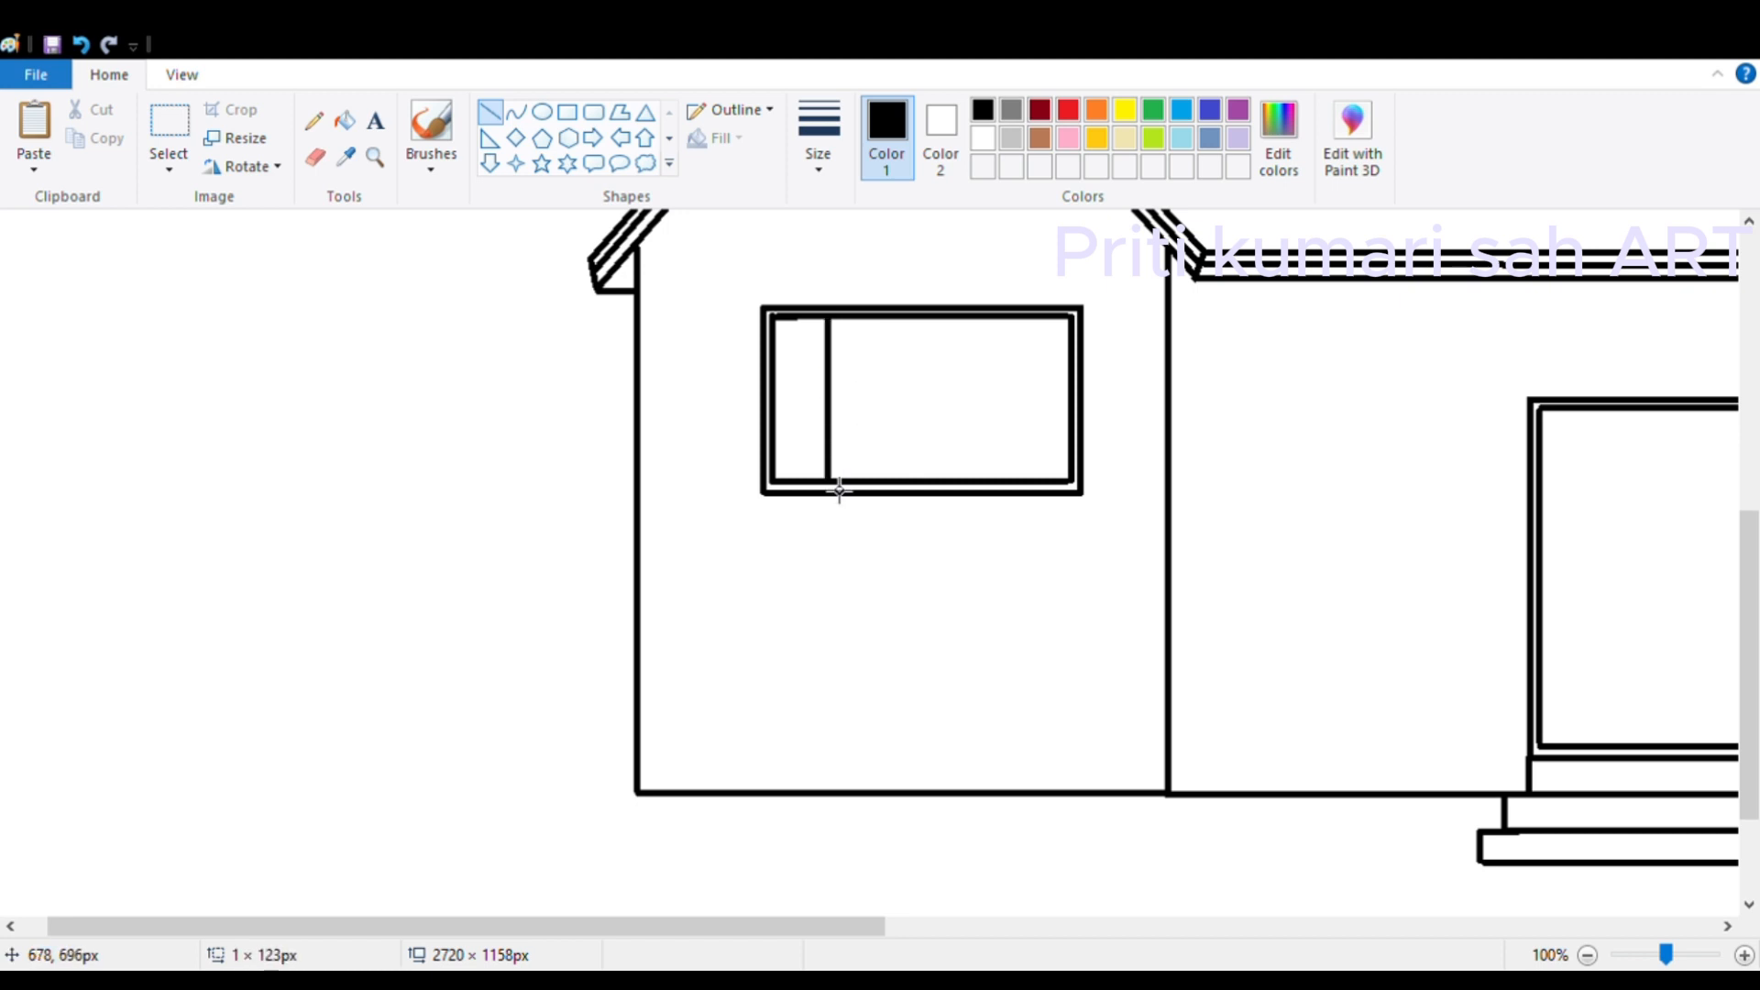
{"action": "left_click_drag", "start_coordinate": [888, 318], "coordinate": [888, 479]}
{"action": "left_click_drag", "start_coordinate": [956, 319], "coordinate": [956, 478]}
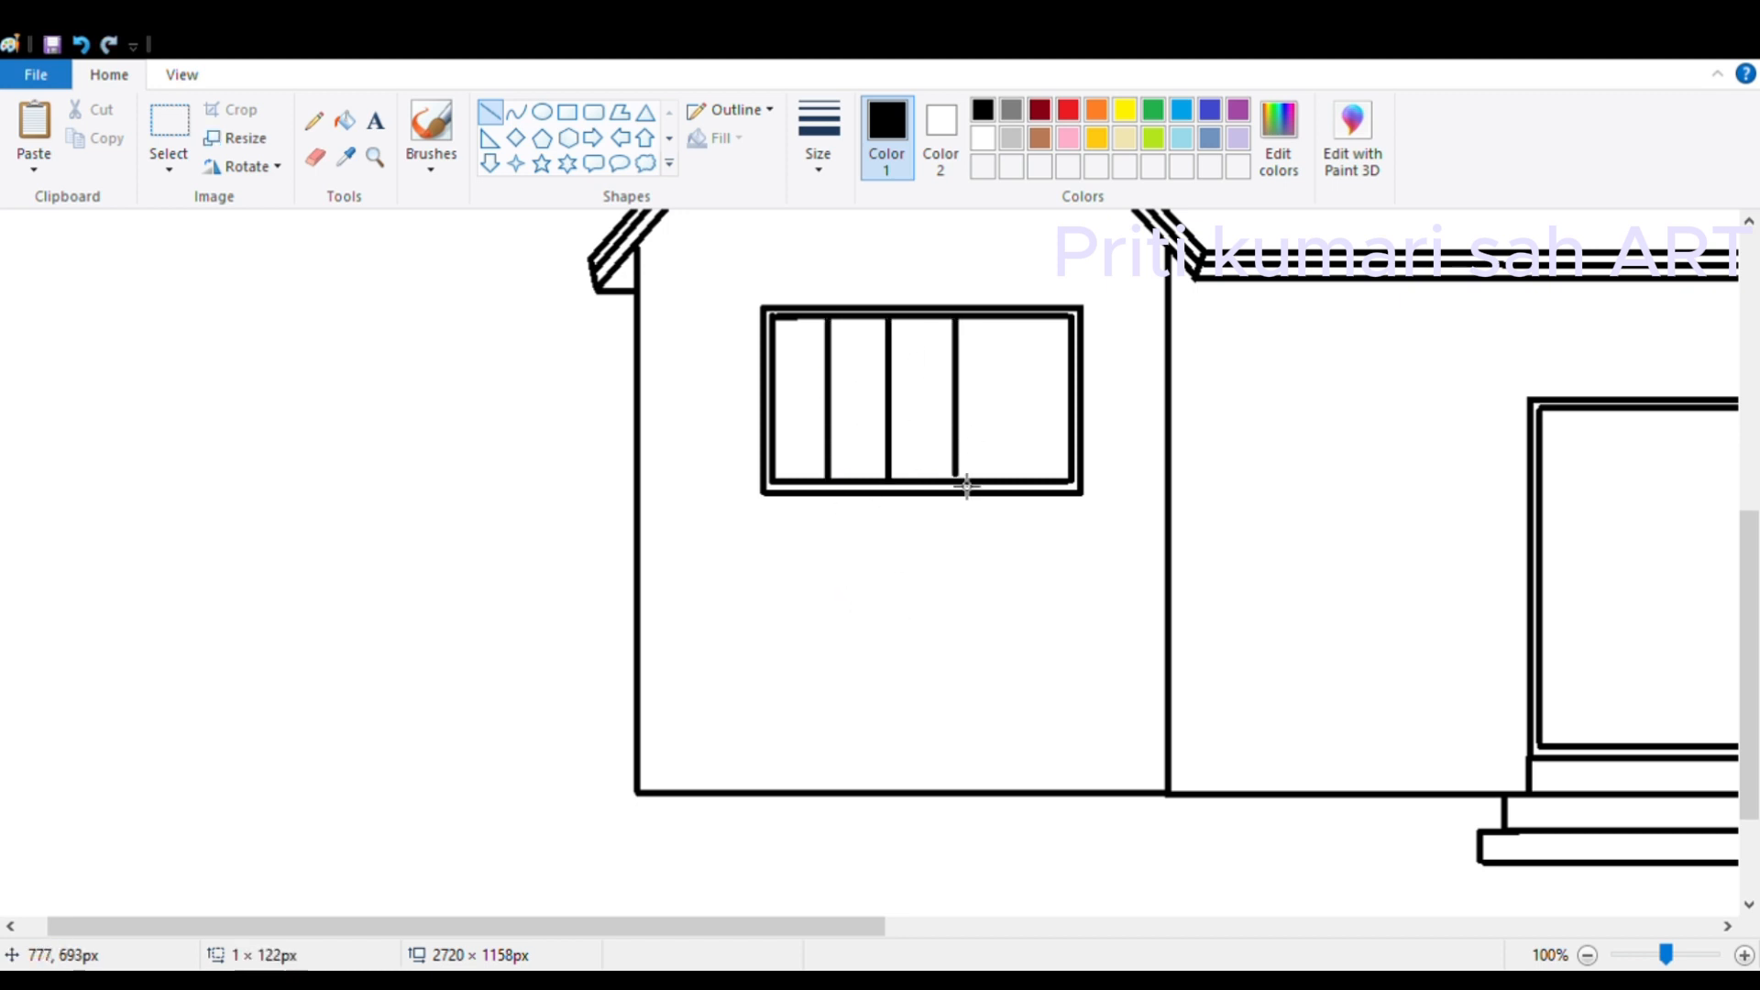
{"action": "left_click_drag", "start_coordinate": [1017, 318], "coordinate": [1018, 479]}
Step: Copy the left wing's finished window and place the duplicate centred on the right wing's wall
{"action": "left_click", "coordinate": [168, 129]}
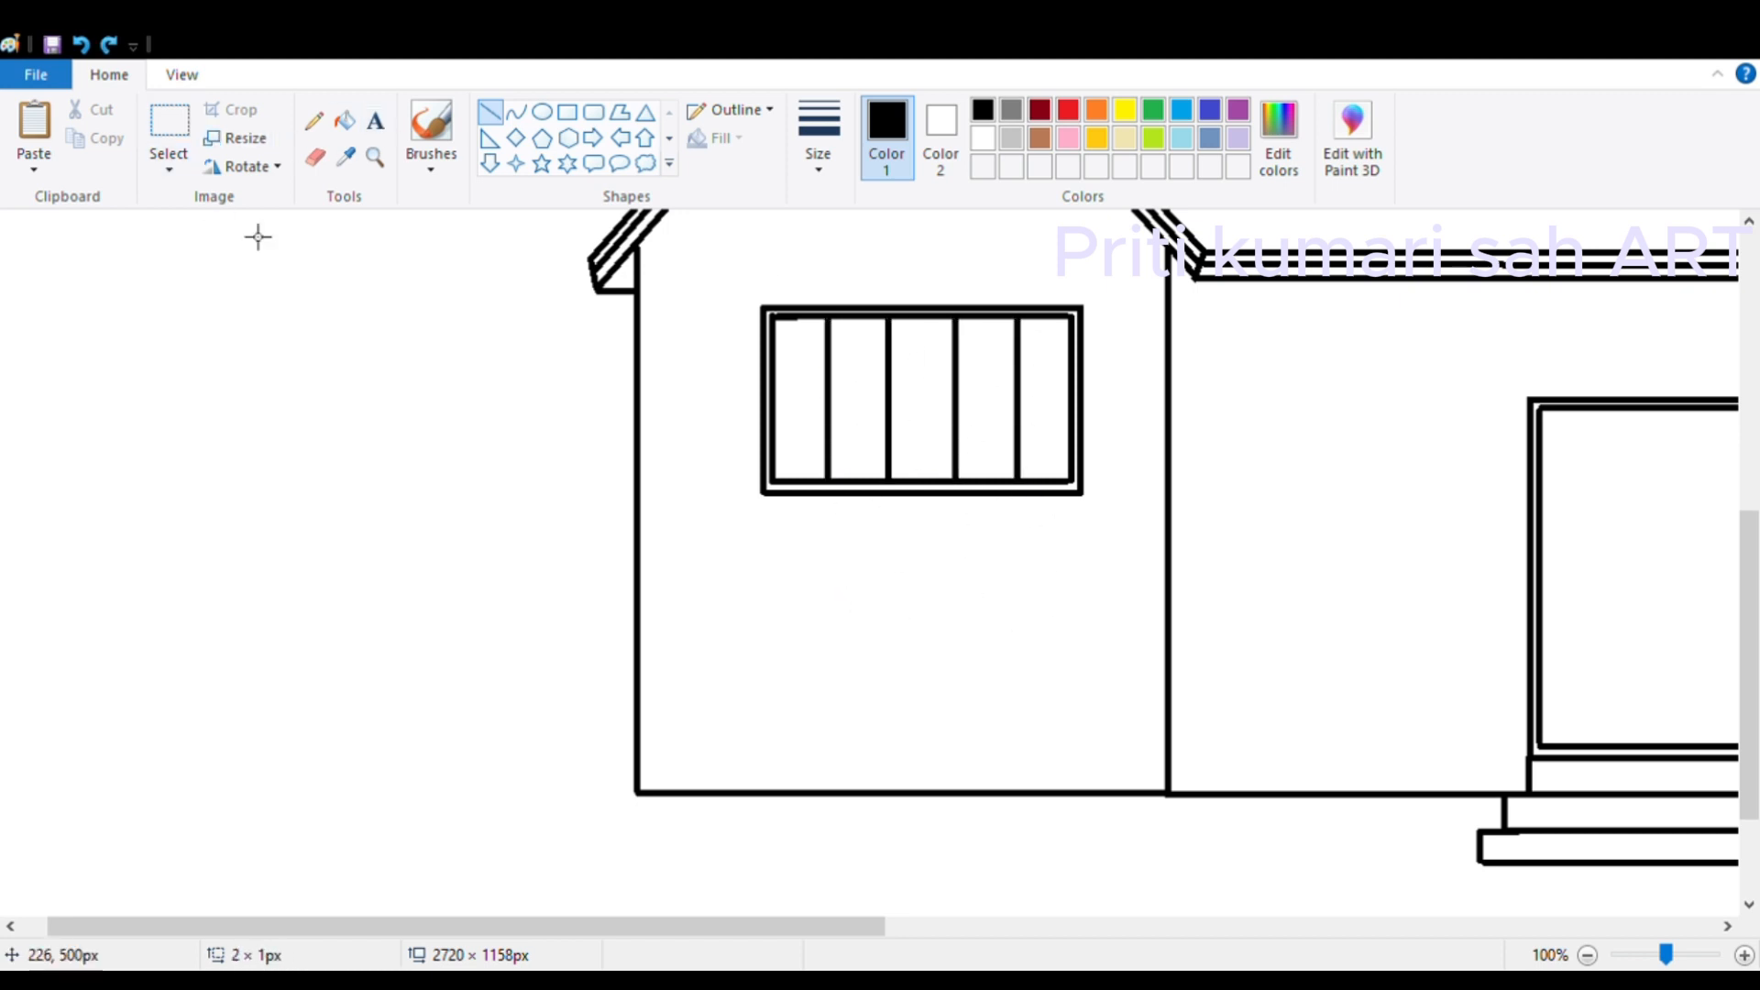
{"action": "left_click_drag", "start_coordinate": [696, 251], "coordinate": [1103, 553]}
{"action": "left_click", "coordinate": [490, 730]}
{"action": "key", "text": "ctrl+v"}
{"action": "left_click_drag", "start_coordinate": [327, 456], "coordinate": [1603, 561]}
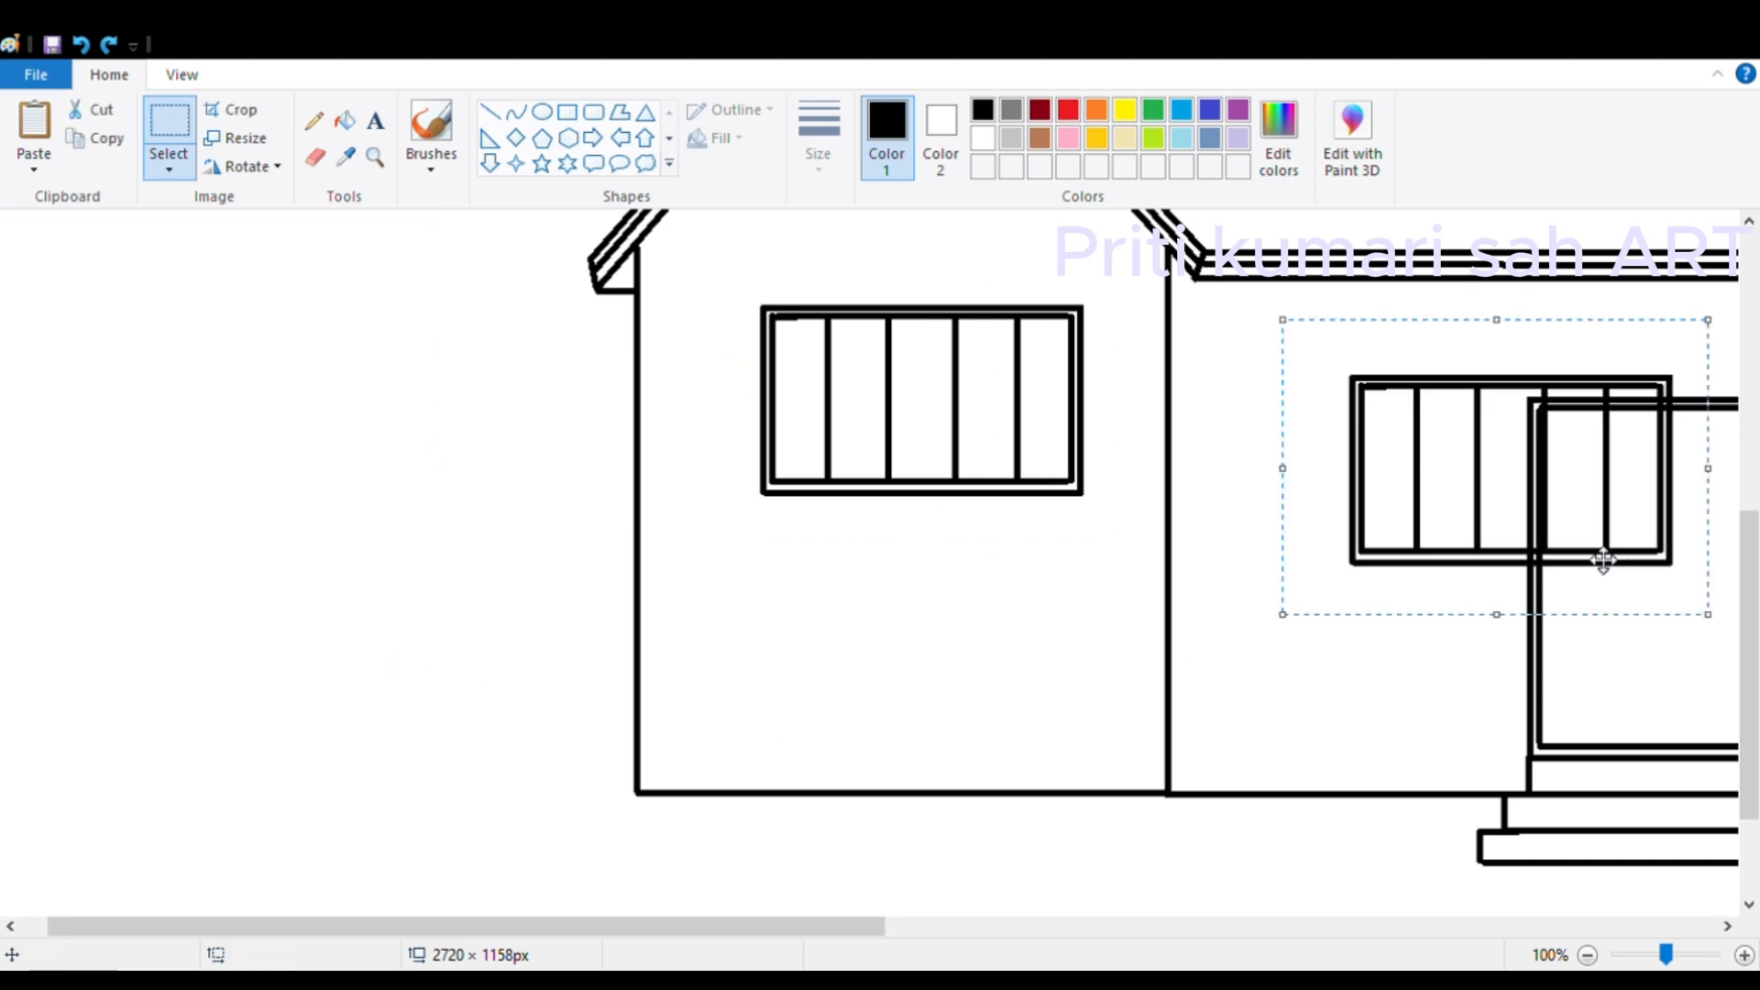
{"action": "left_click_drag", "start_coordinate": [566, 927], "coordinate": [1132, 926]}
{"action": "left_click_drag", "start_coordinate": [327, 474], "coordinate": [1489, 460]}
{"action": "left_click_drag", "start_coordinate": [1133, 926], "coordinate": [1224, 946]}
{"action": "left_click_drag", "start_coordinate": [1291, 492], "coordinate": [1331, 498]}
{"action": "scroll", "coordinate": [1316, 746], "scroll_direction": "up", "scroll_amount": 3}
{"action": "left_click_drag", "start_coordinate": [1383, 690], "coordinate": [1381, 725]}
{"action": "left_click", "coordinate": [648, 394]}
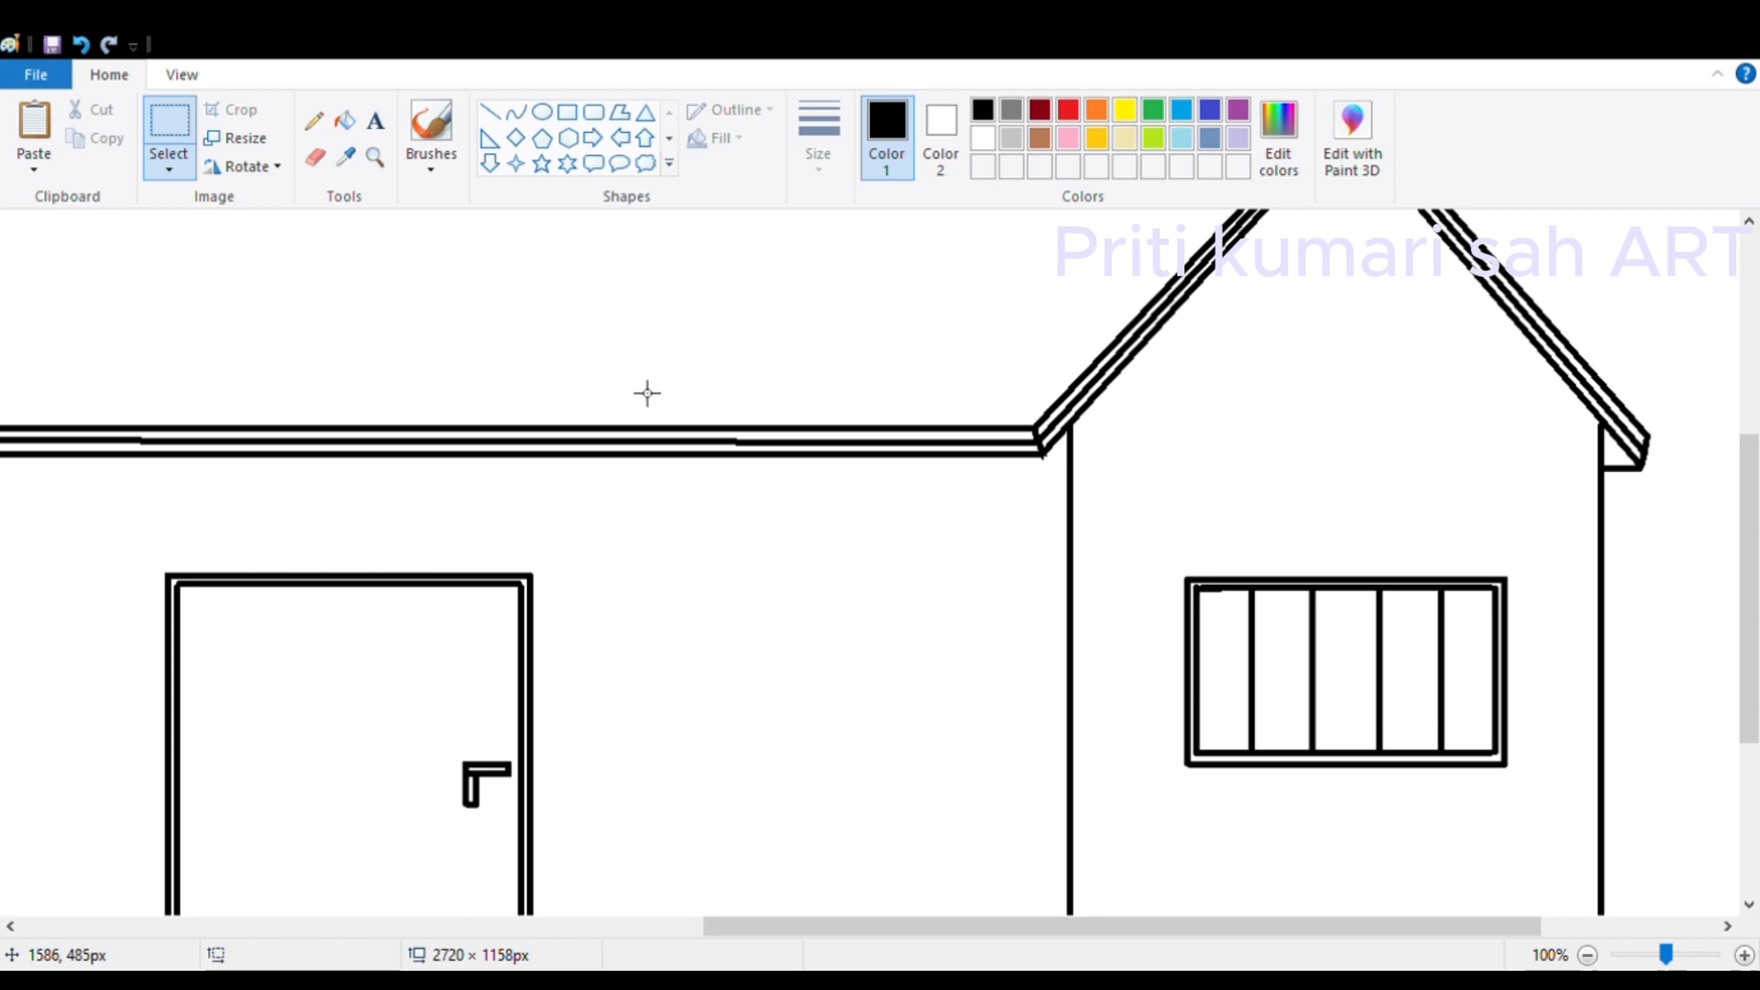
Step: Draw a smaller rectangular window outline with straight lines on the middle wall between the door and the right wing
{"action": "left_click", "coordinate": [566, 116]}
{"action": "scroll", "coordinate": [673, 485], "scroll_direction": "down", "scroll_amount": 3}
{"action": "left_click", "coordinate": [490, 113]}
{"action": "mouse_move", "coordinate": [757, 552]}
{"action": "left_mouse_down"}
{"action": "mouse_move", "coordinate": [1003, 575]}
{"action": "mouse_move", "coordinate": [865, 563]}
{"action": "left_mouse_up"}
{"action": "left_click_drag", "start_coordinate": [670, 390], "coordinate": [670, 580]}
{"action": "left_click_drag", "start_coordinate": [687, 559], "coordinate": [722, 533]}
{"action": "left_click", "coordinate": [697, 670]}
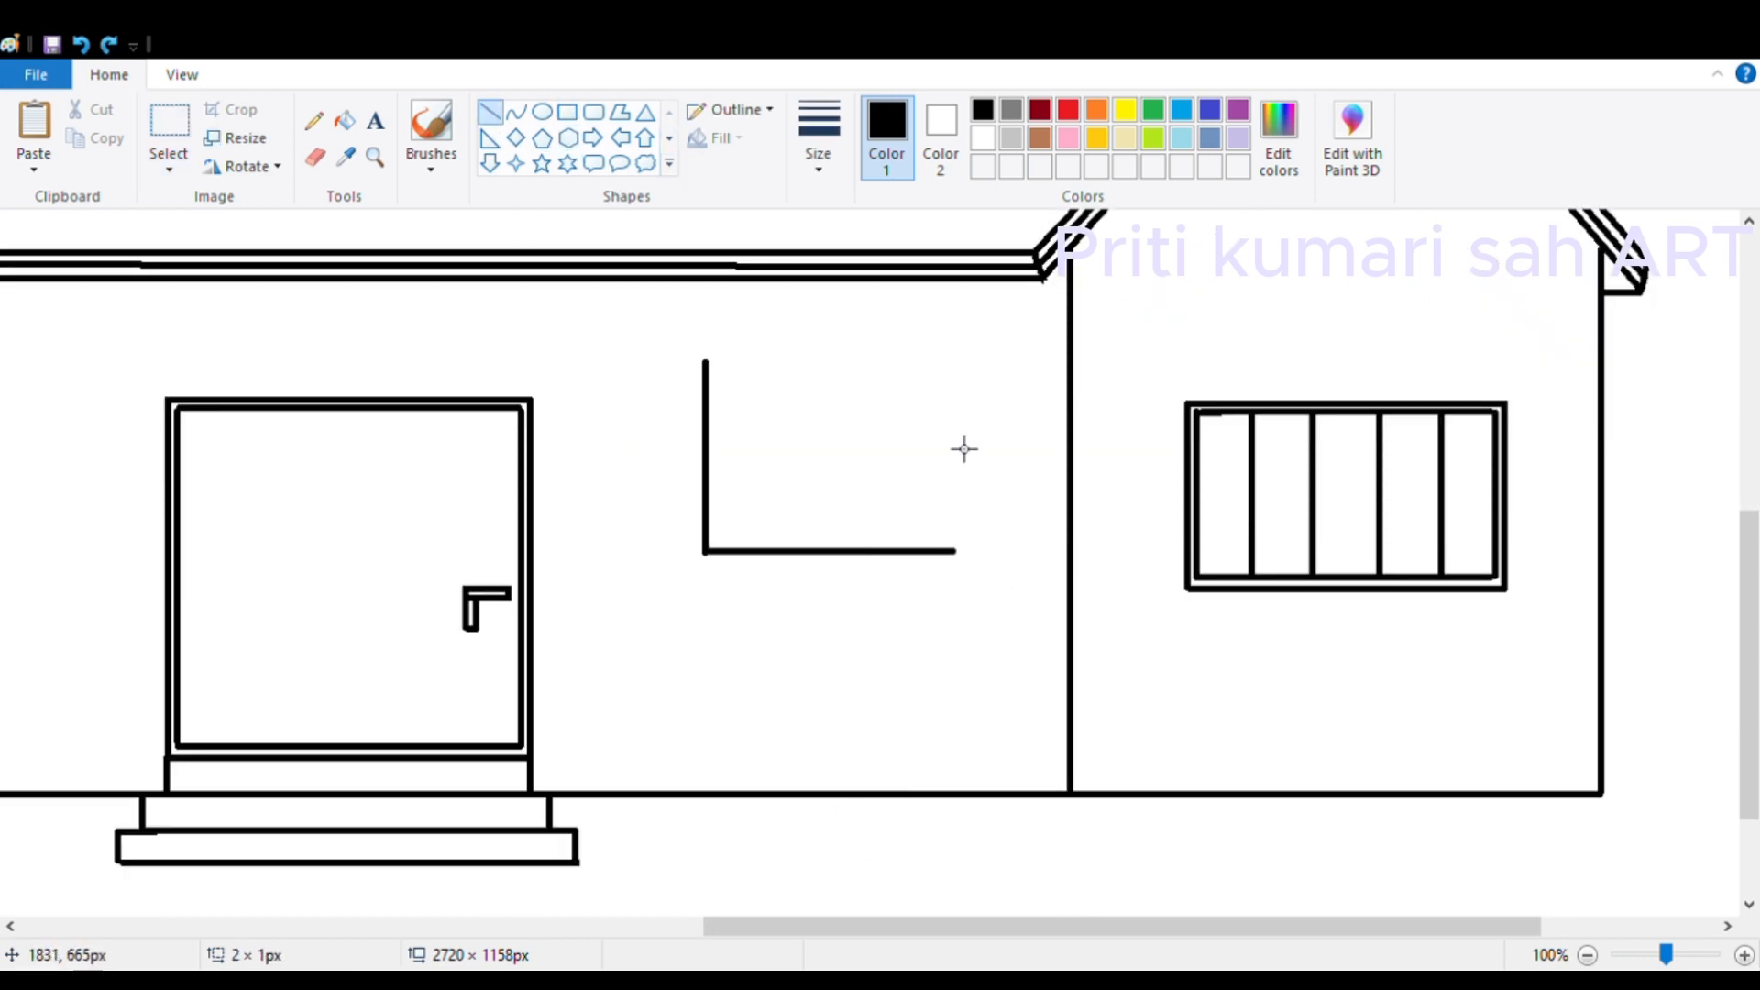
{"action": "mouse_move", "coordinate": [958, 362]}
{"action": "left_mouse_down"}
{"action": "mouse_move", "coordinate": [958, 559]}
{"action": "mouse_move", "coordinate": [963, 540]}
{"action": "left_mouse_up"}
{"action": "left_click", "coordinate": [875, 675]}
{"action": "left_click_drag", "start_coordinate": [705, 362], "coordinate": [957, 362]}
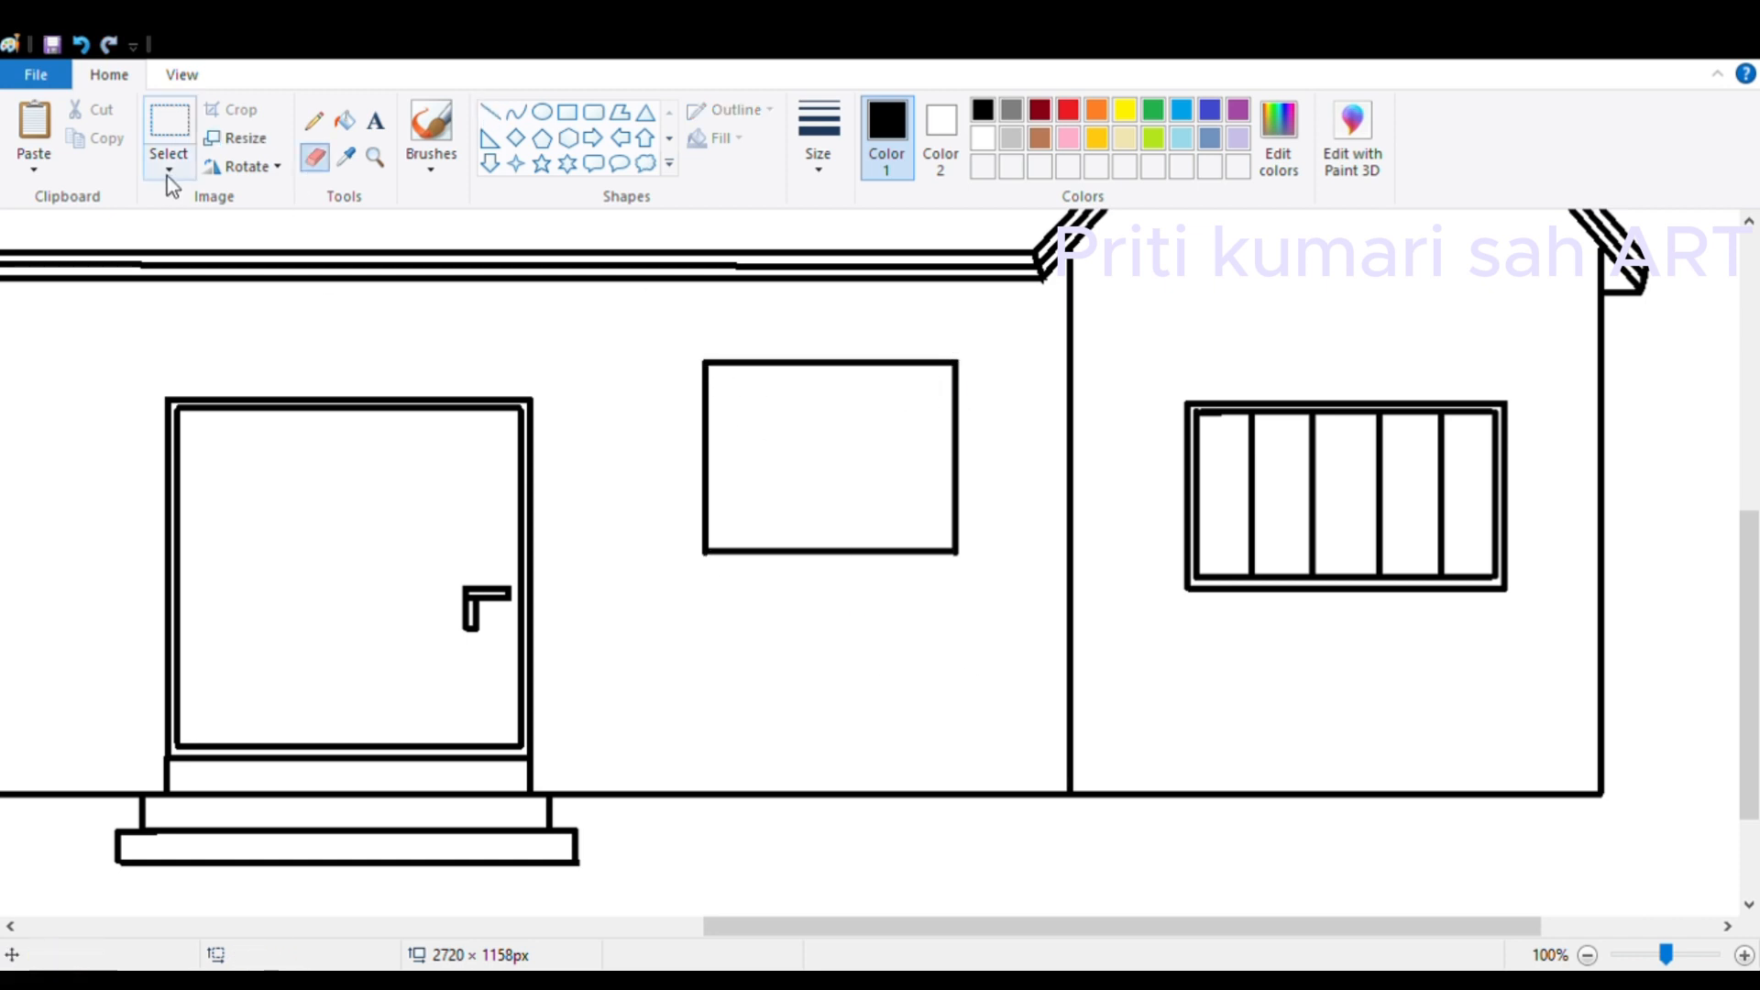
Step: Select the new window outline beside the door and move it slightly down the wall
{"action": "left_click", "coordinate": [169, 124]}
{"action": "left_click_drag", "start_coordinate": [645, 322], "coordinate": [972, 573]}
{"action": "left_click_drag", "start_coordinate": [894, 504], "coordinate": [889, 561]}
{"action": "left_click", "coordinate": [954, 844]}
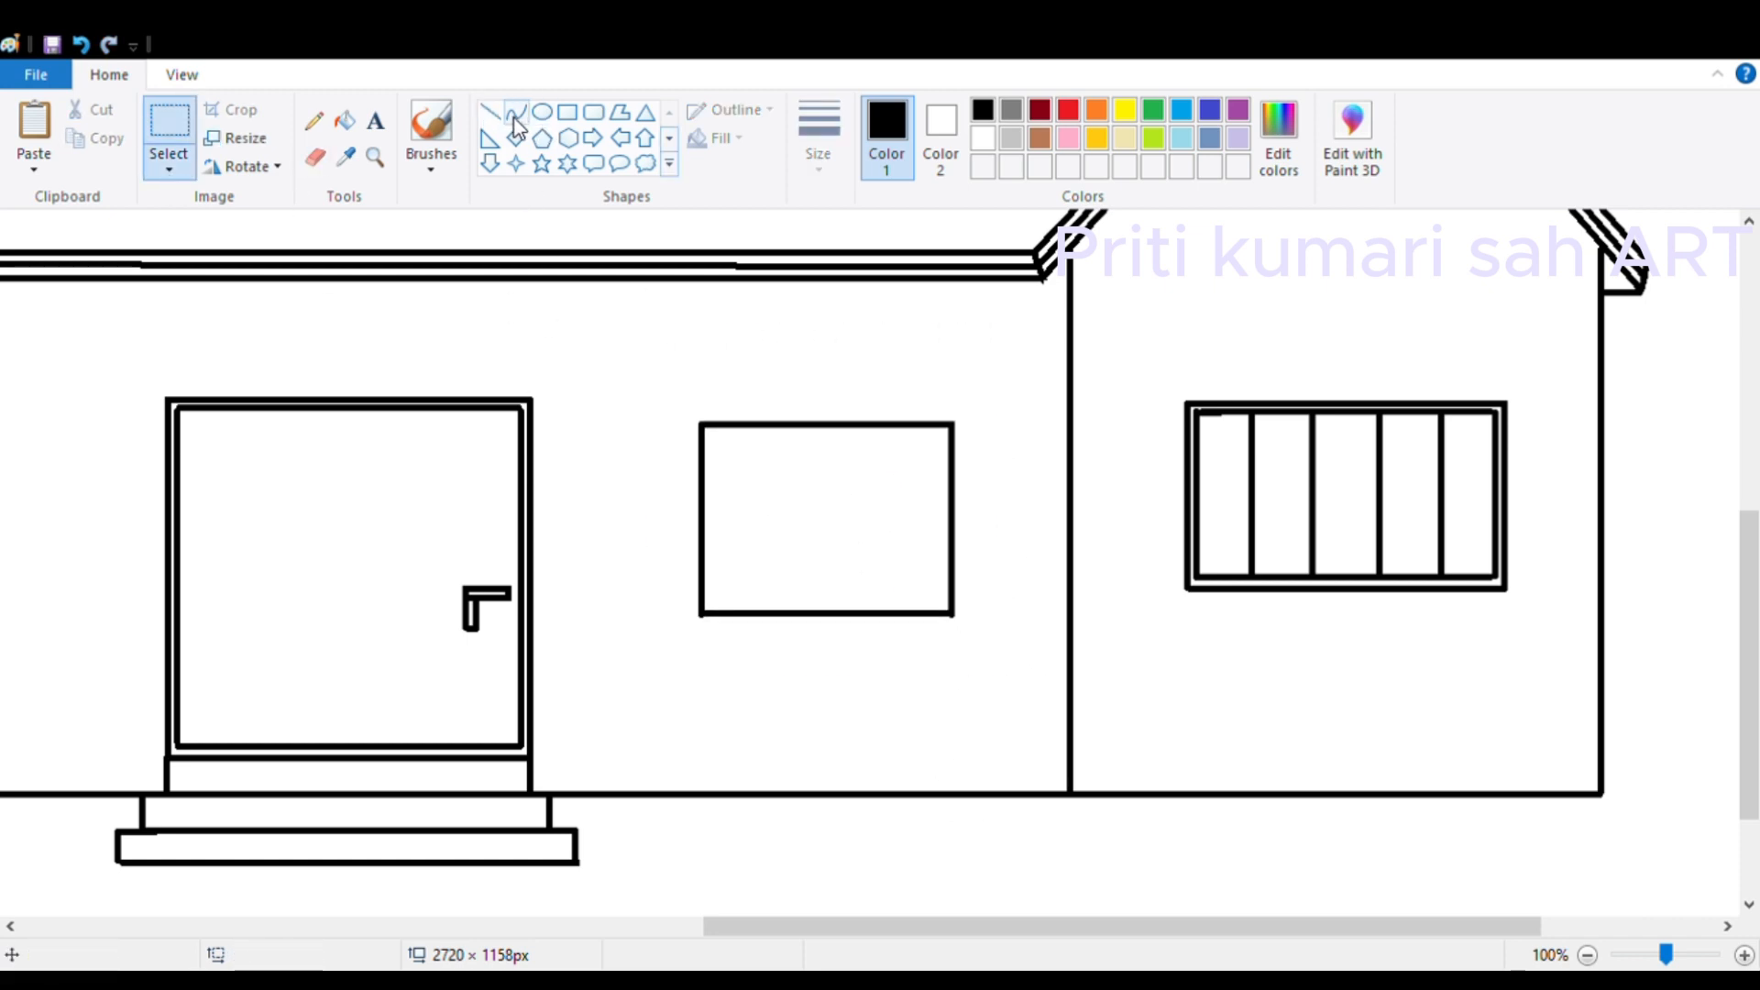
Step: Draw three evenly spaced vertical bars that divide the window beside the door into four panes
{"action": "left_click", "coordinate": [489, 112]}
{"action": "left_click_drag", "start_coordinate": [758, 427], "coordinate": [758, 585]}
{"action": "left_click_drag", "start_coordinate": [821, 427], "coordinate": [820, 610]}
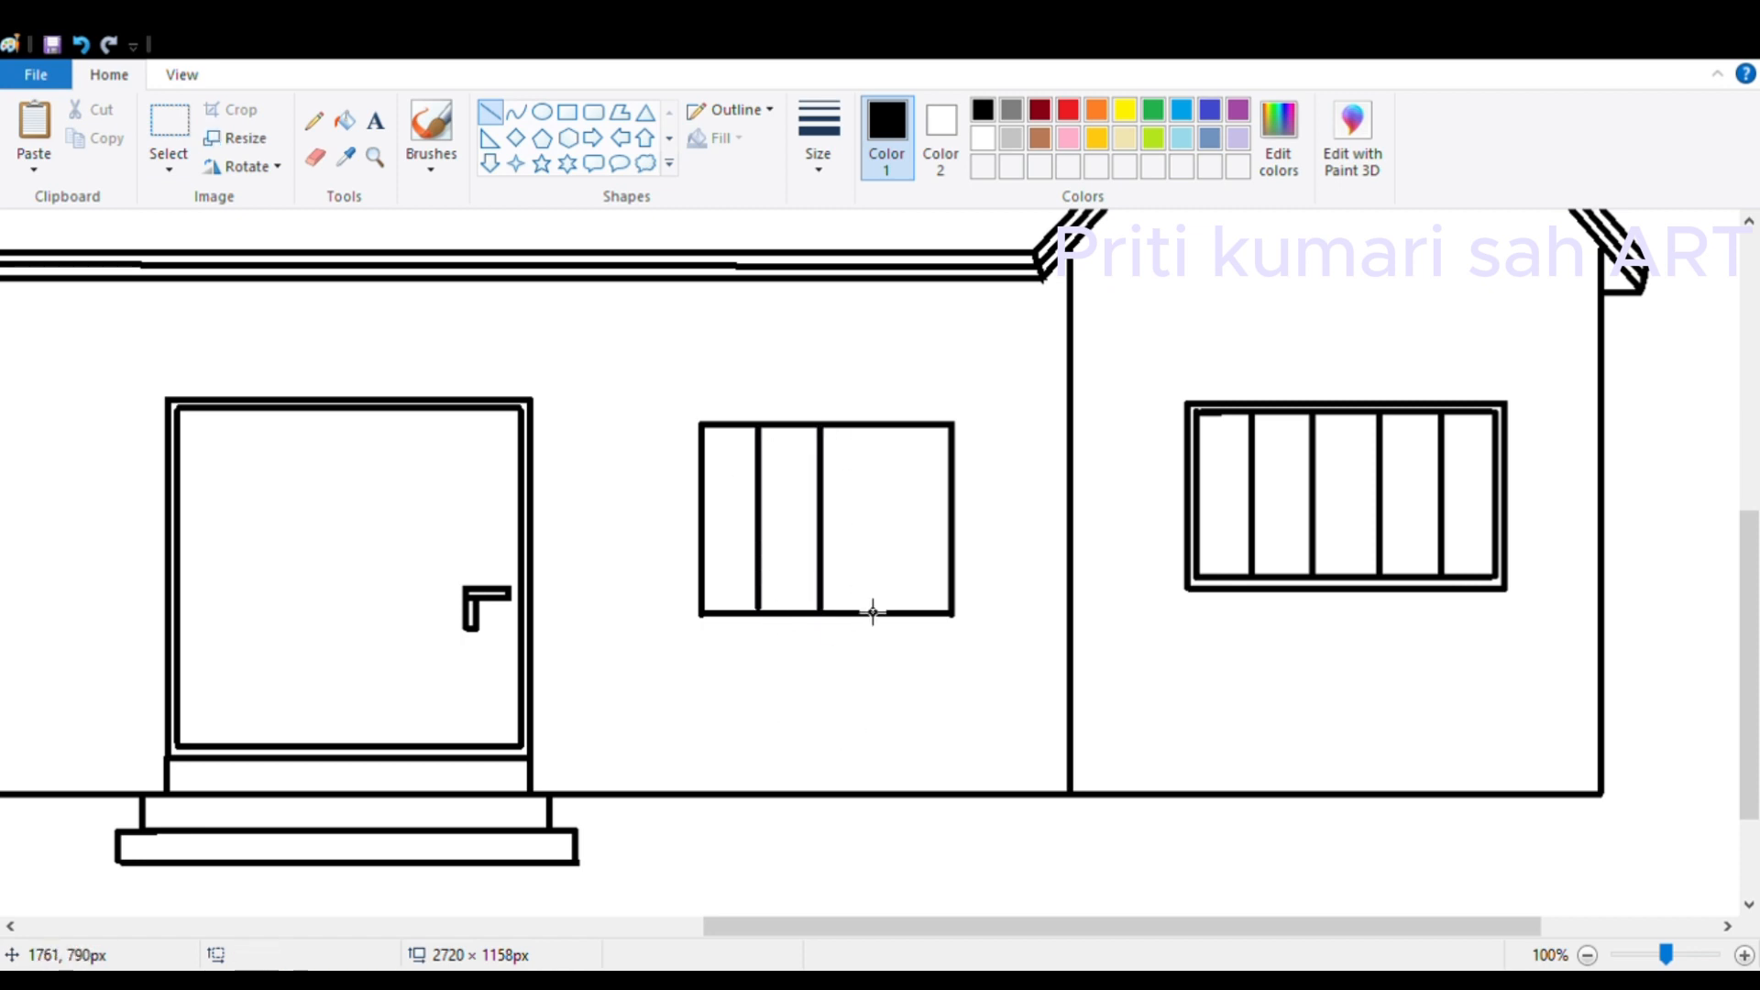
{"action": "left_click_drag", "start_coordinate": [885, 428], "coordinate": [885, 611]}
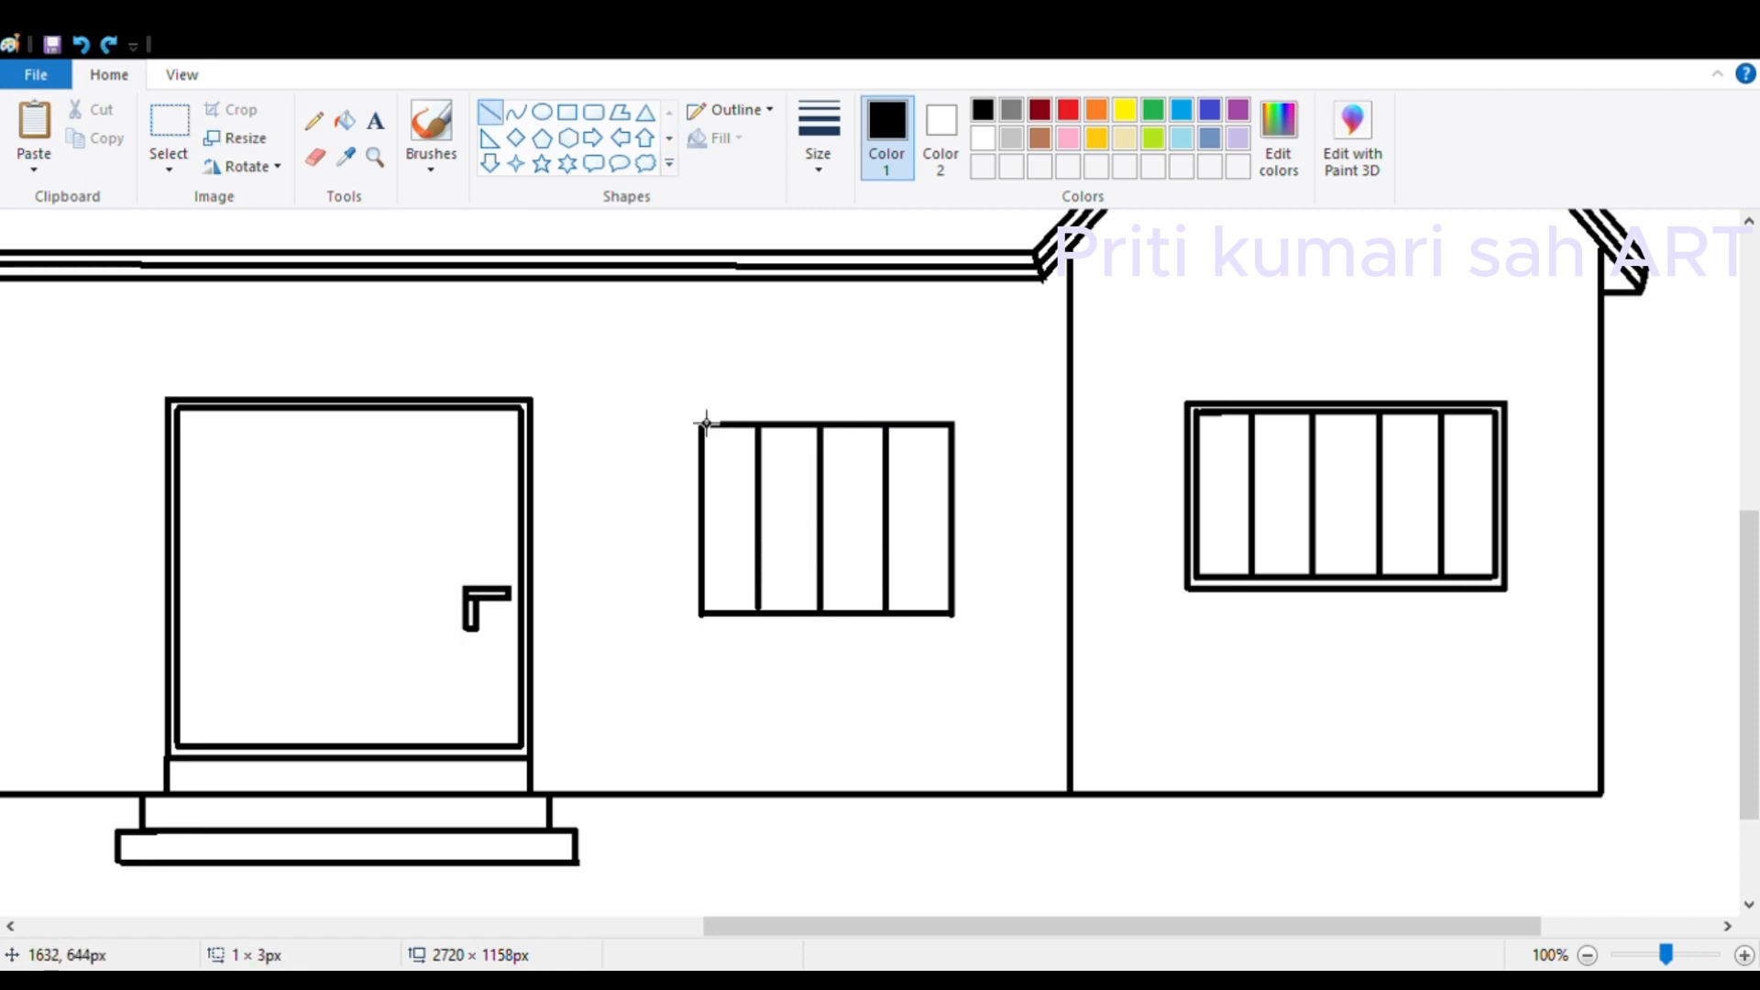
Step: Draw an outer frame of straight lines just outside the edges of the four-pane window
{"action": "mouse_move", "coordinate": [705, 422]}
{"action": "left_mouse_down"}
{"action": "mouse_move", "coordinate": [973, 422]}
{"action": "mouse_move", "coordinate": [680, 636]}
{"action": "mouse_move", "coordinate": [962, 621]}
{"action": "left_mouse_up"}
{"action": "left_click", "coordinate": [880, 730]}
{"action": "left_click_drag", "start_coordinate": [960, 409], "coordinate": [960, 622]}
Step: Redraw the outer frame's top edge closer to the panes and erase the stray dot below the window
{"action": "left_click", "coordinate": [315, 157]}
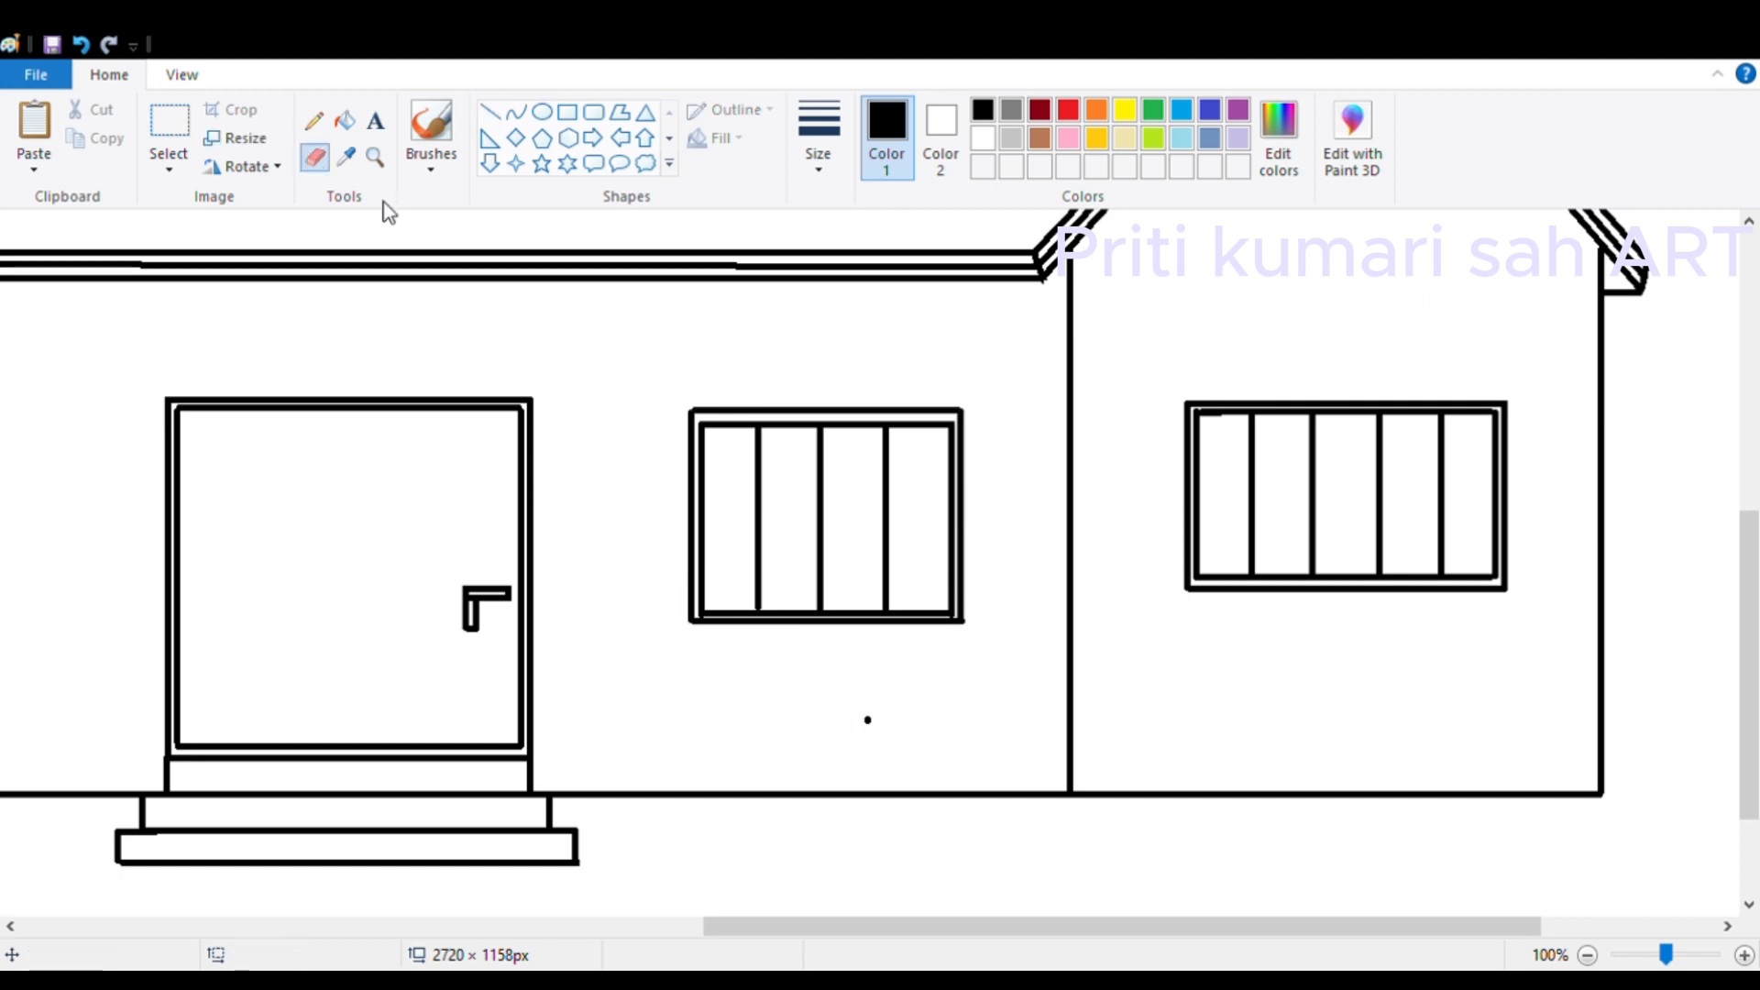
{"action": "left_click_drag", "start_coordinate": [747, 407], "coordinate": [972, 415]}
{"action": "left_click", "coordinate": [489, 111]}
{"action": "left_click_drag", "start_coordinate": [690, 416], "coordinate": [967, 415]}
{"action": "left_click", "coordinate": [315, 157]}
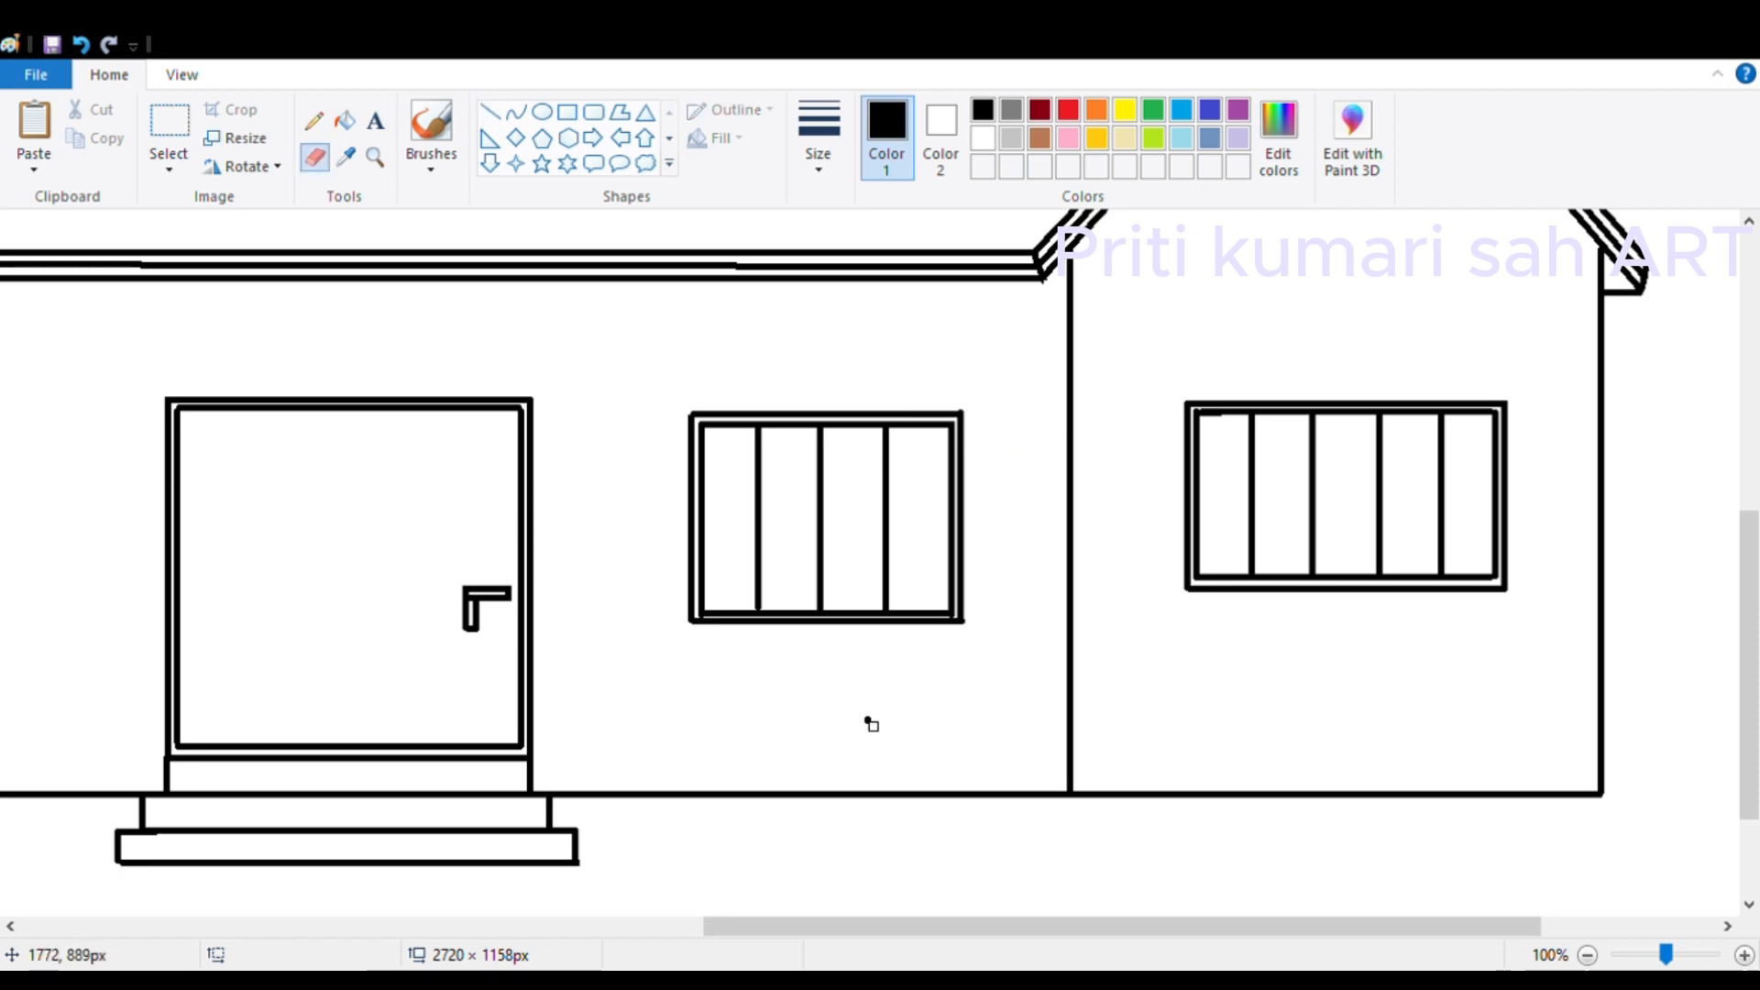
Step: Copy the framed four-pane window and place the duplicate on the wall between the left wing and the door
{"action": "left_click", "coordinate": [169, 124]}
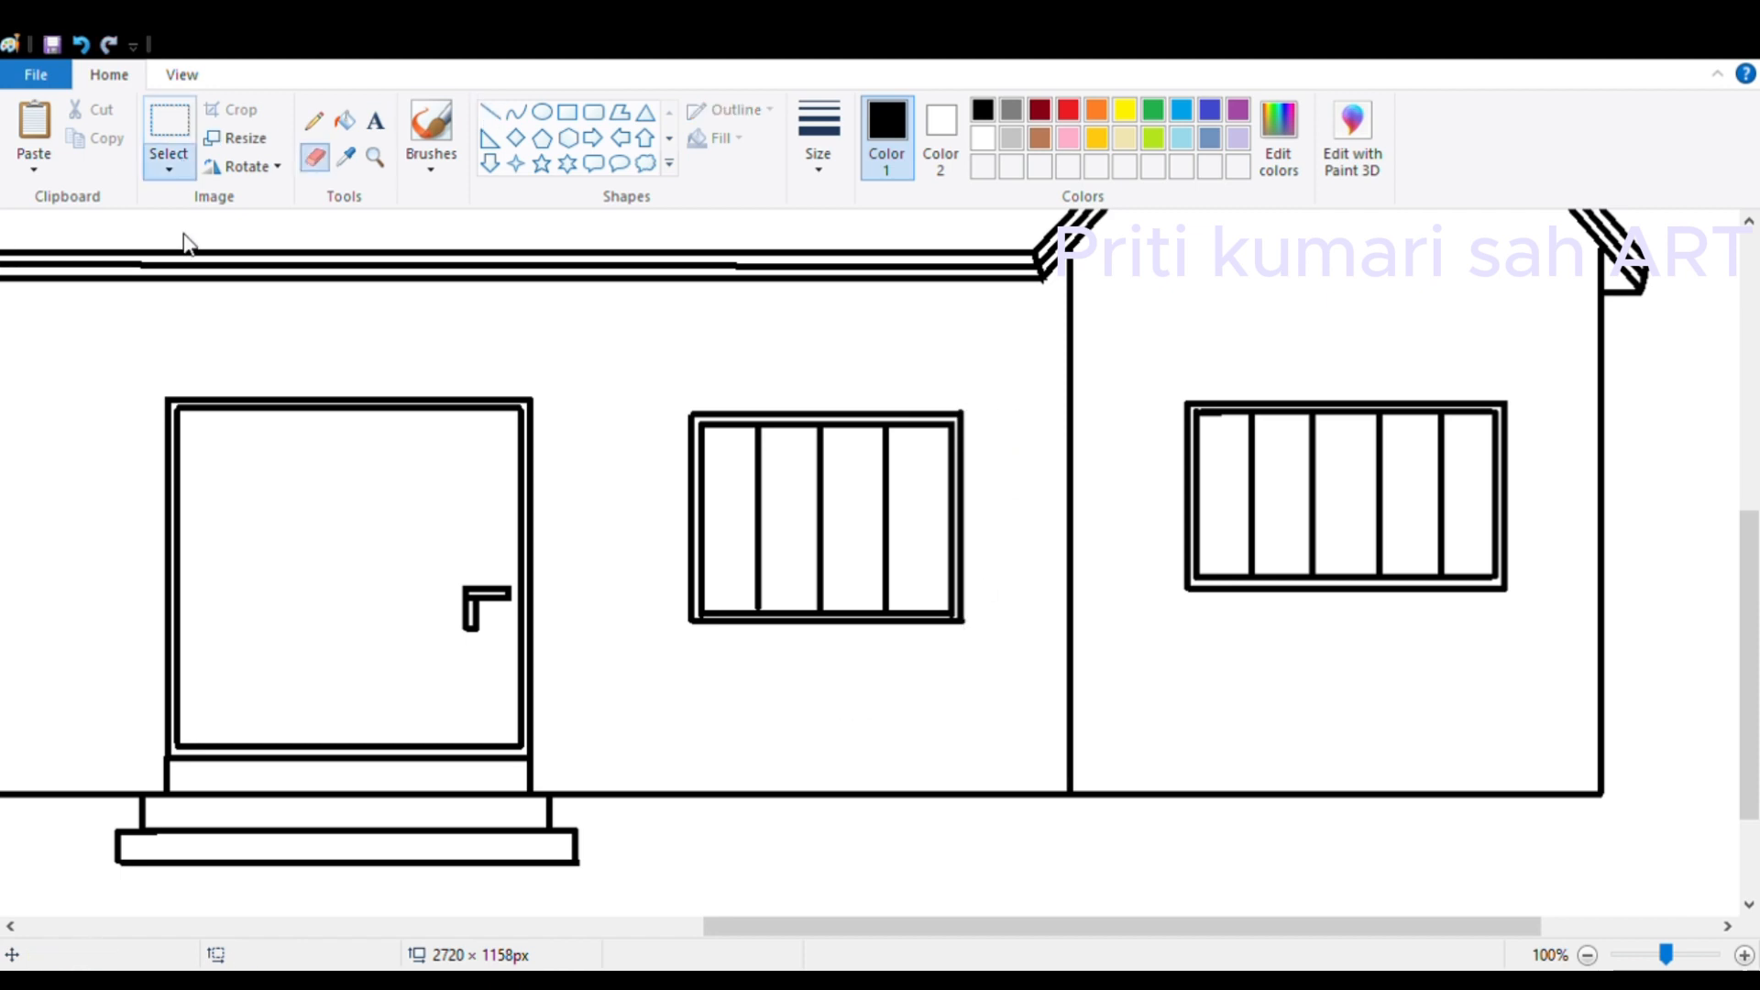
{"action": "mouse_move", "coordinate": [668, 381]}
{"action": "left_mouse_down"}
{"action": "mouse_move", "coordinate": [935, 701]}
{"action": "mouse_move", "coordinate": [990, 693]}
{"action": "left_mouse_up"}
{"action": "key", "text": "ctrl+c"}
{"action": "key", "text": "ctrl+v"}
{"action": "left_click_drag", "start_coordinate": [880, 926], "coordinate": [616, 926]}
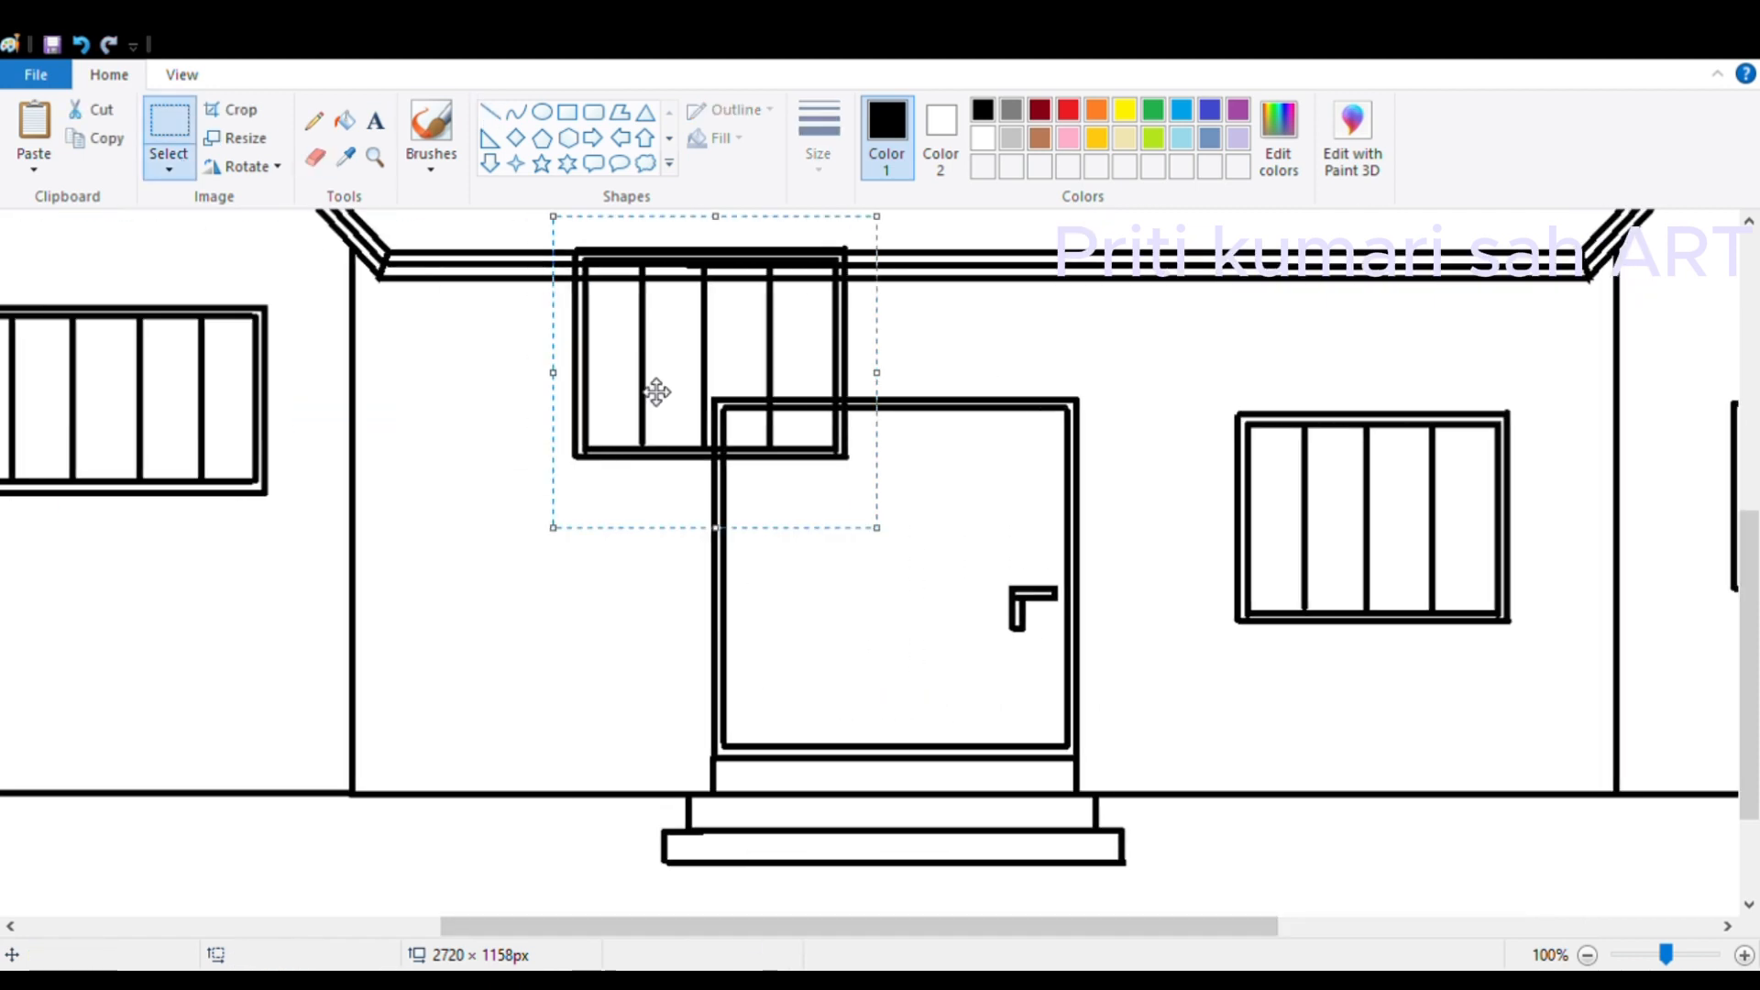
{"action": "left_click_drag", "start_coordinate": [656, 393], "coordinate": [485, 558]}
{"action": "left_click", "coordinate": [1433, 873]}
Step: Fill the five panes of the left wing's window with light turquoise
{"action": "scroll", "coordinate": [1412, 863], "scroll_direction": "up", "scroll_amount": 3}
{"action": "scroll", "coordinate": [1409, 861], "scroll_direction": "down", "scroll_amount": 3}
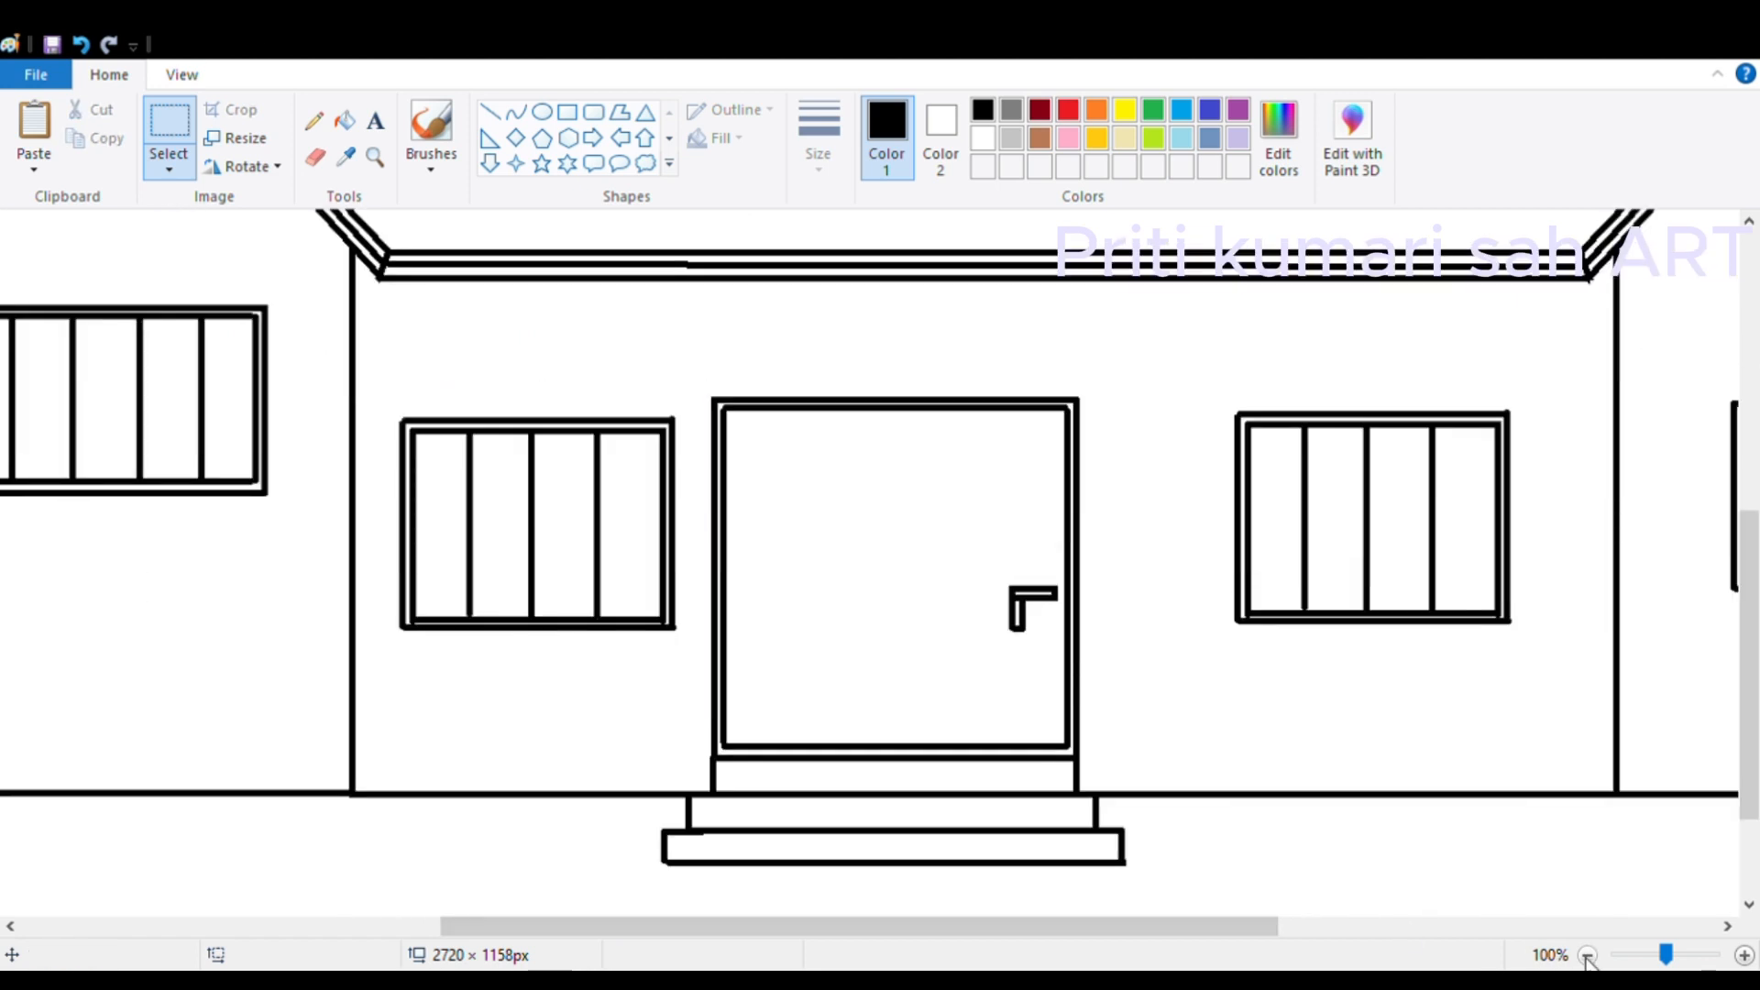
{"action": "scroll", "coordinate": [1535, 887], "scroll_direction": "down", "scroll_amount": 1}
{"action": "left_click", "coordinate": [1181, 138]}
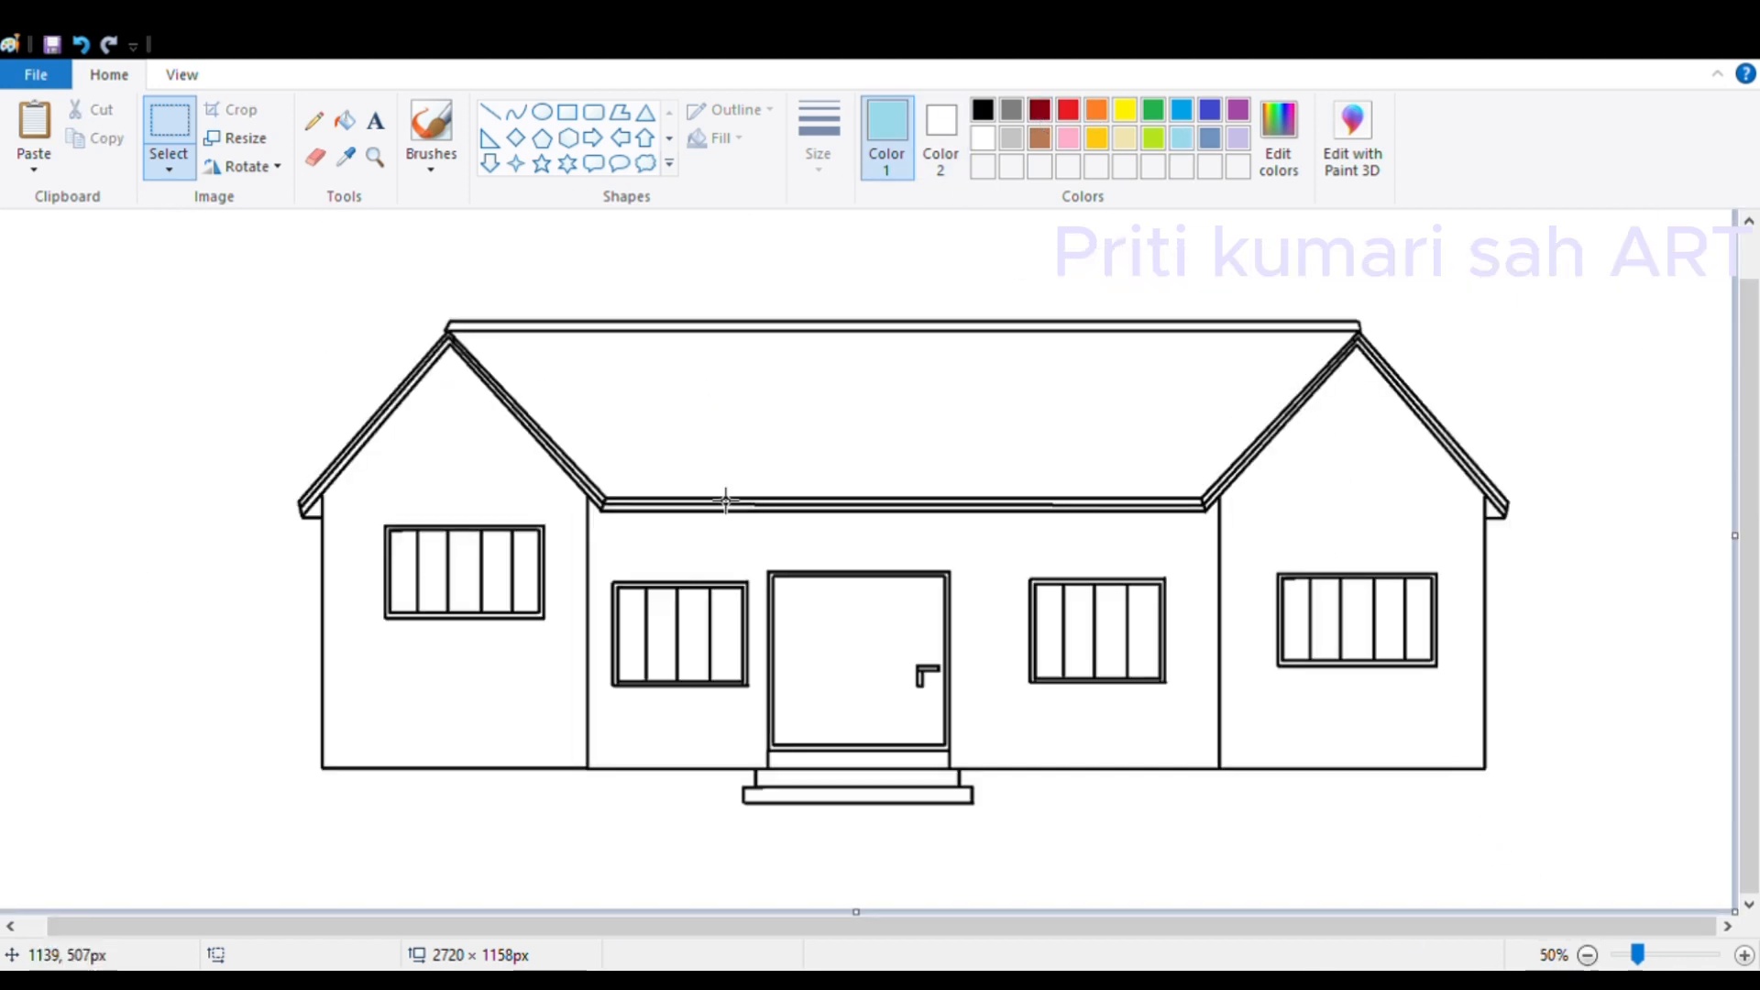
{"action": "left_click", "coordinate": [344, 120]}
{"action": "left_click", "coordinate": [413, 587]}
{"action": "left_click", "coordinate": [440, 581]}
{"action": "left_click", "coordinate": [467, 577]}
{"action": "left_click", "coordinate": [500, 577]}
{"action": "left_click", "coordinate": [530, 580]}
Step: Fill the panes of the two windows on either side of the door with light turquoise
{"action": "left_click", "coordinate": [632, 632]}
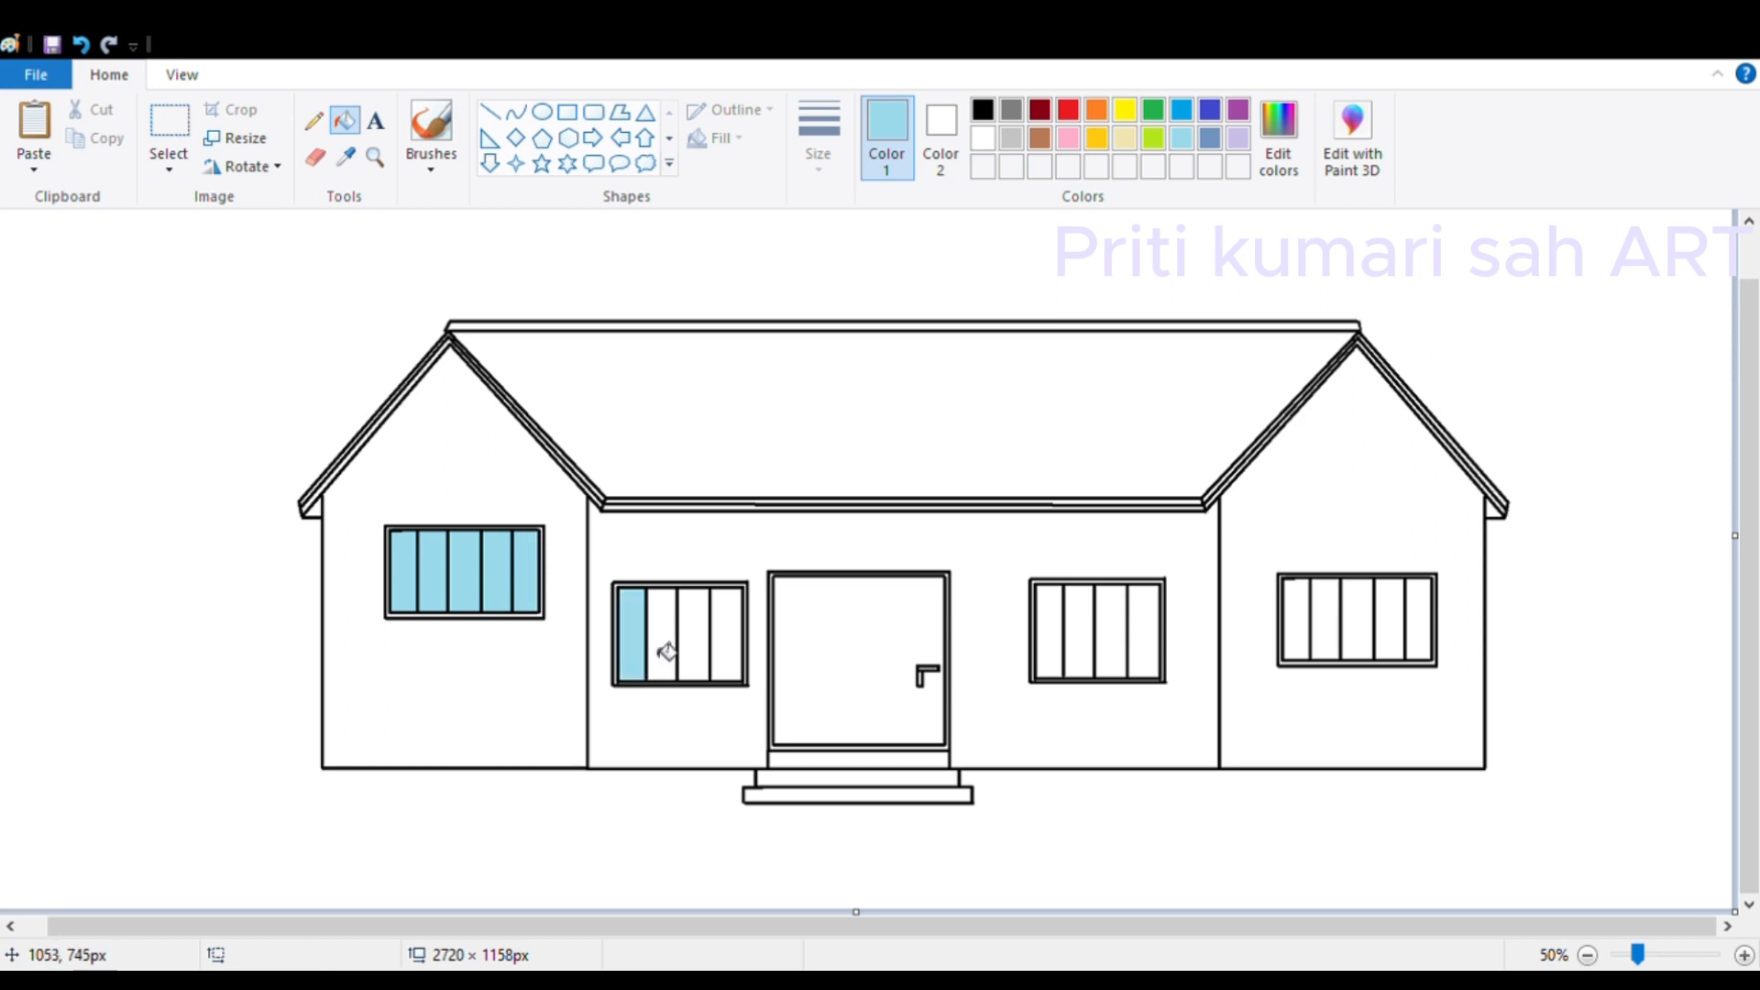
{"action": "left_click", "coordinate": [661, 632]}
{"action": "left_click", "coordinate": [726, 633]}
{"action": "left_click", "coordinate": [1050, 632]}
{"action": "left_click", "coordinate": [1110, 632]}
{"action": "left_click", "coordinate": [1144, 633]}
Step: Fill the five panes of the right wing's window with light turquoise
{"action": "left_click", "coordinate": [1295, 624]}
{"action": "left_click", "coordinate": [1325, 633]}
{"action": "left_click", "coordinate": [1357, 633]}
{"action": "left_click", "coordinate": [1390, 632]}
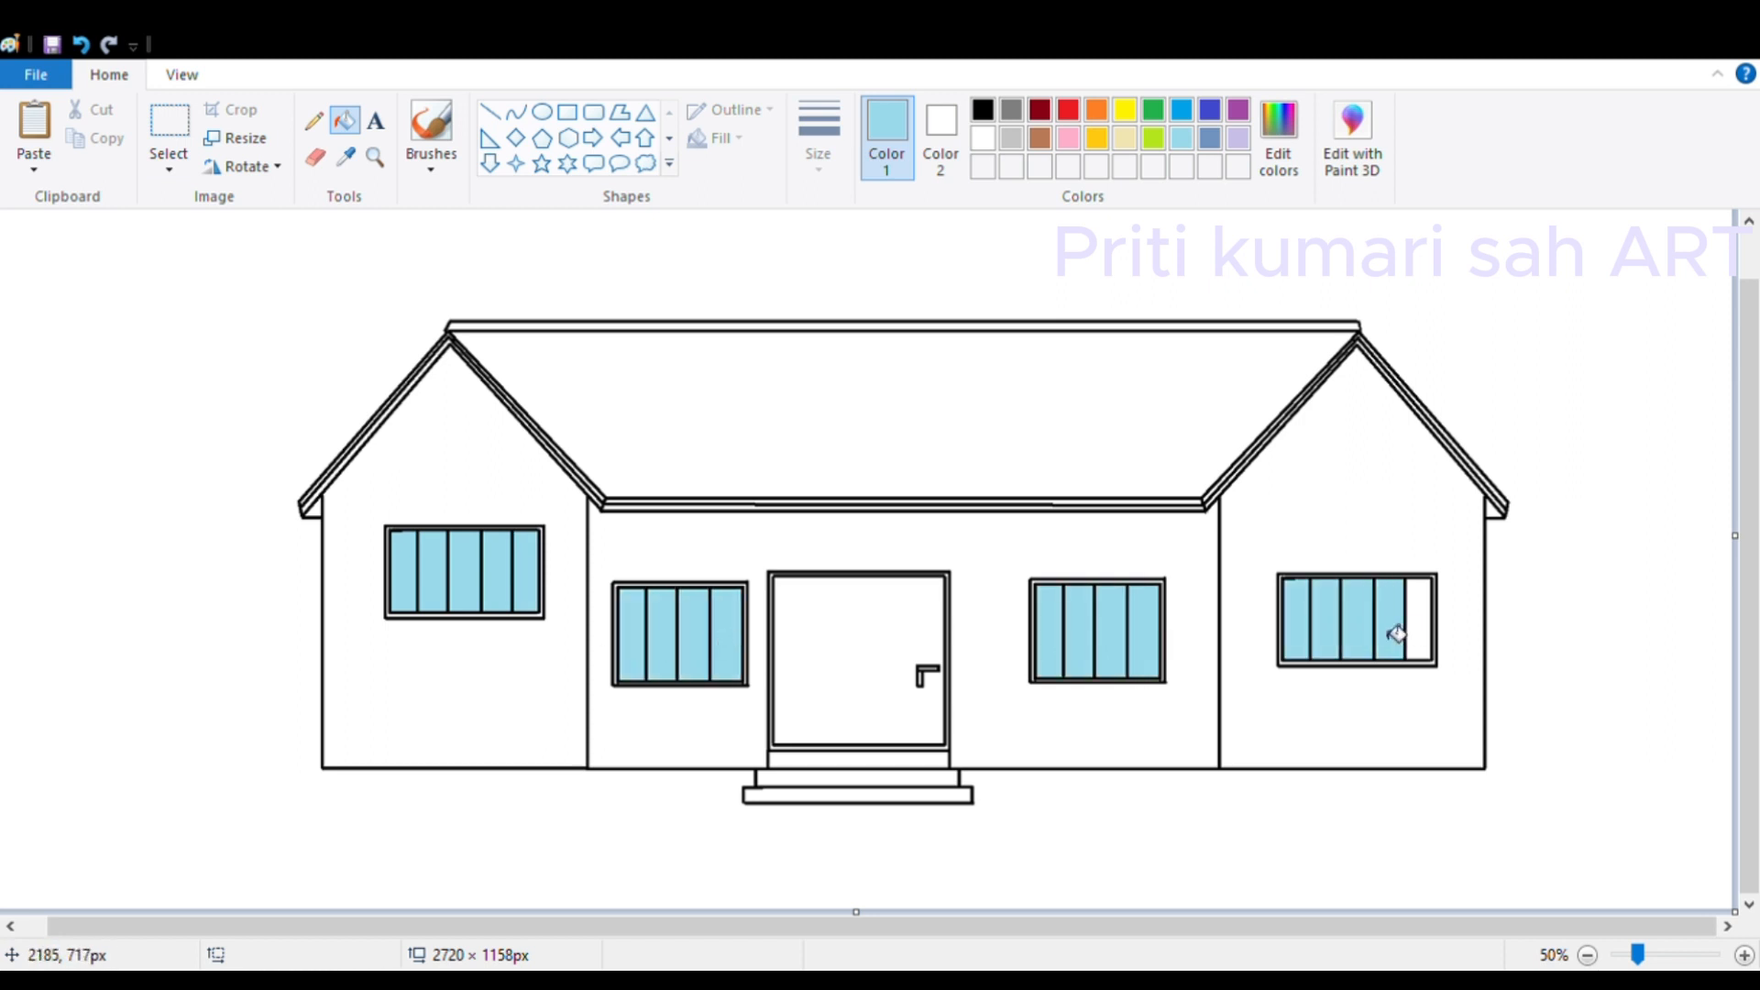
{"action": "left_click", "coordinate": [1417, 632]}
Step: Fill the narrow frame around the left wing's window with dark red
{"action": "left_click", "coordinate": [375, 157]}
{"action": "left_click", "coordinate": [465, 572]}
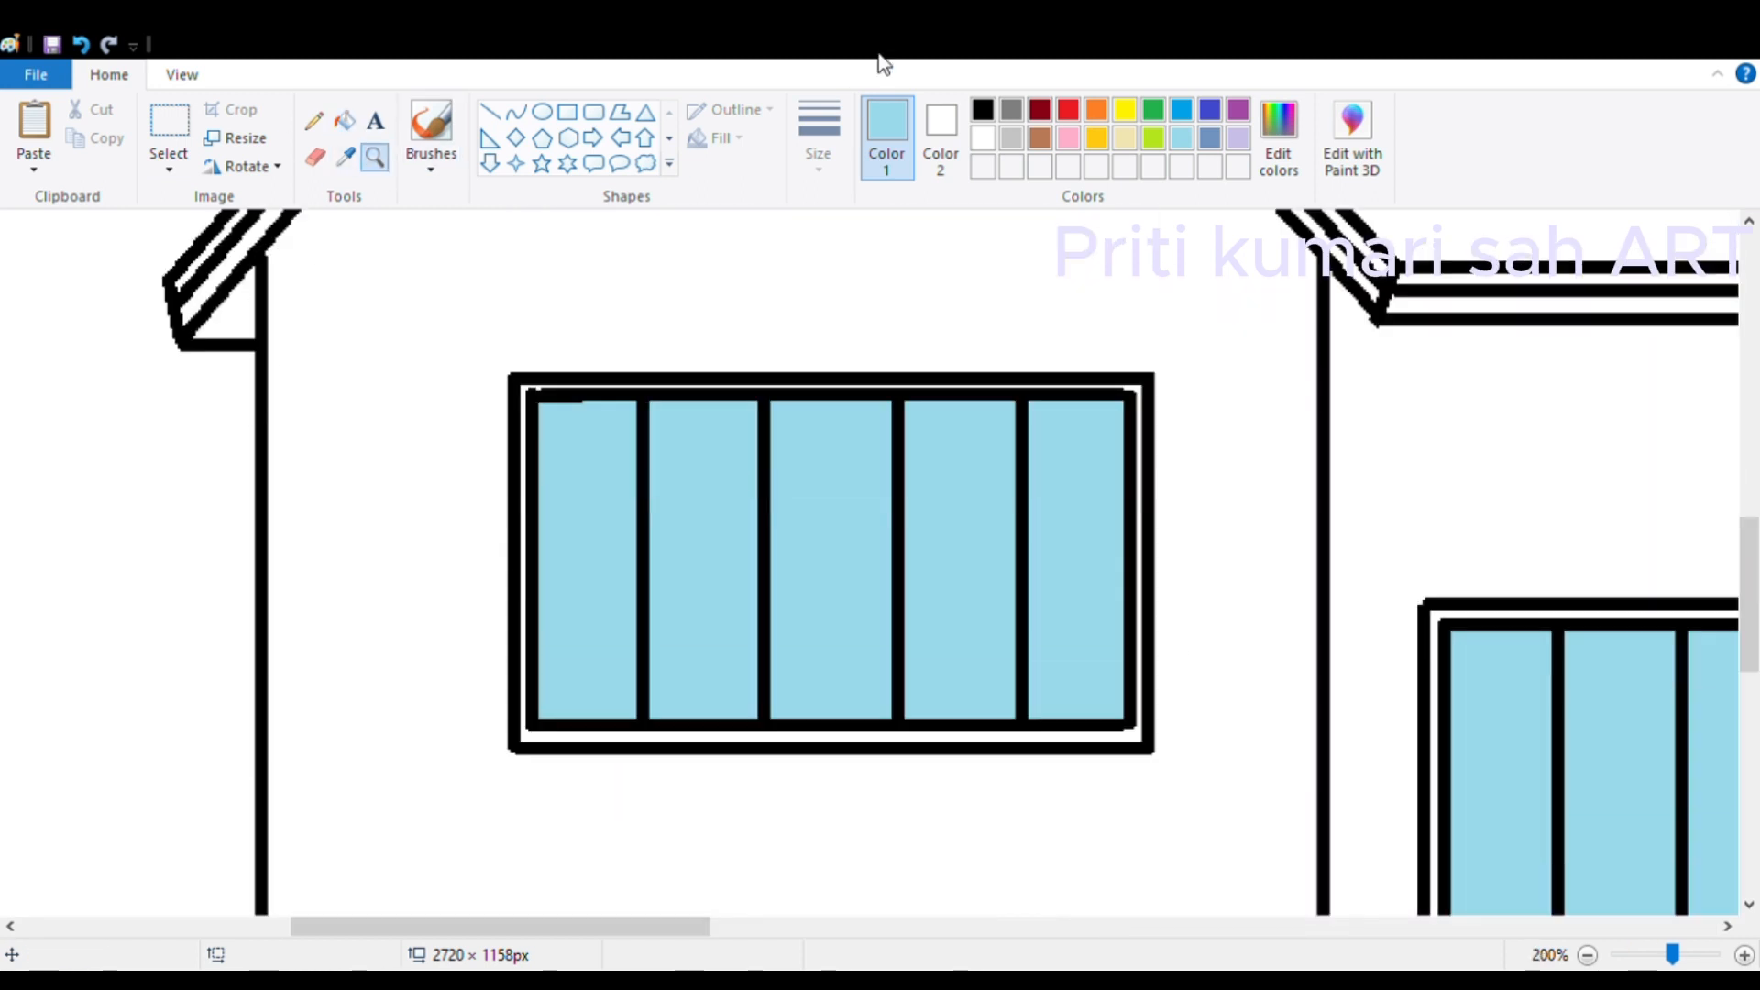
{"action": "left_click", "coordinate": [1039, 110]}
{"action": "left_click", "coordinate": [344, 121]}
{"action": "left_click", "coordinate": [535, 387]}
{"action": "key", "text": "ctrl+z"}
{"action": "left_click", "coordinate": [530, 387]}
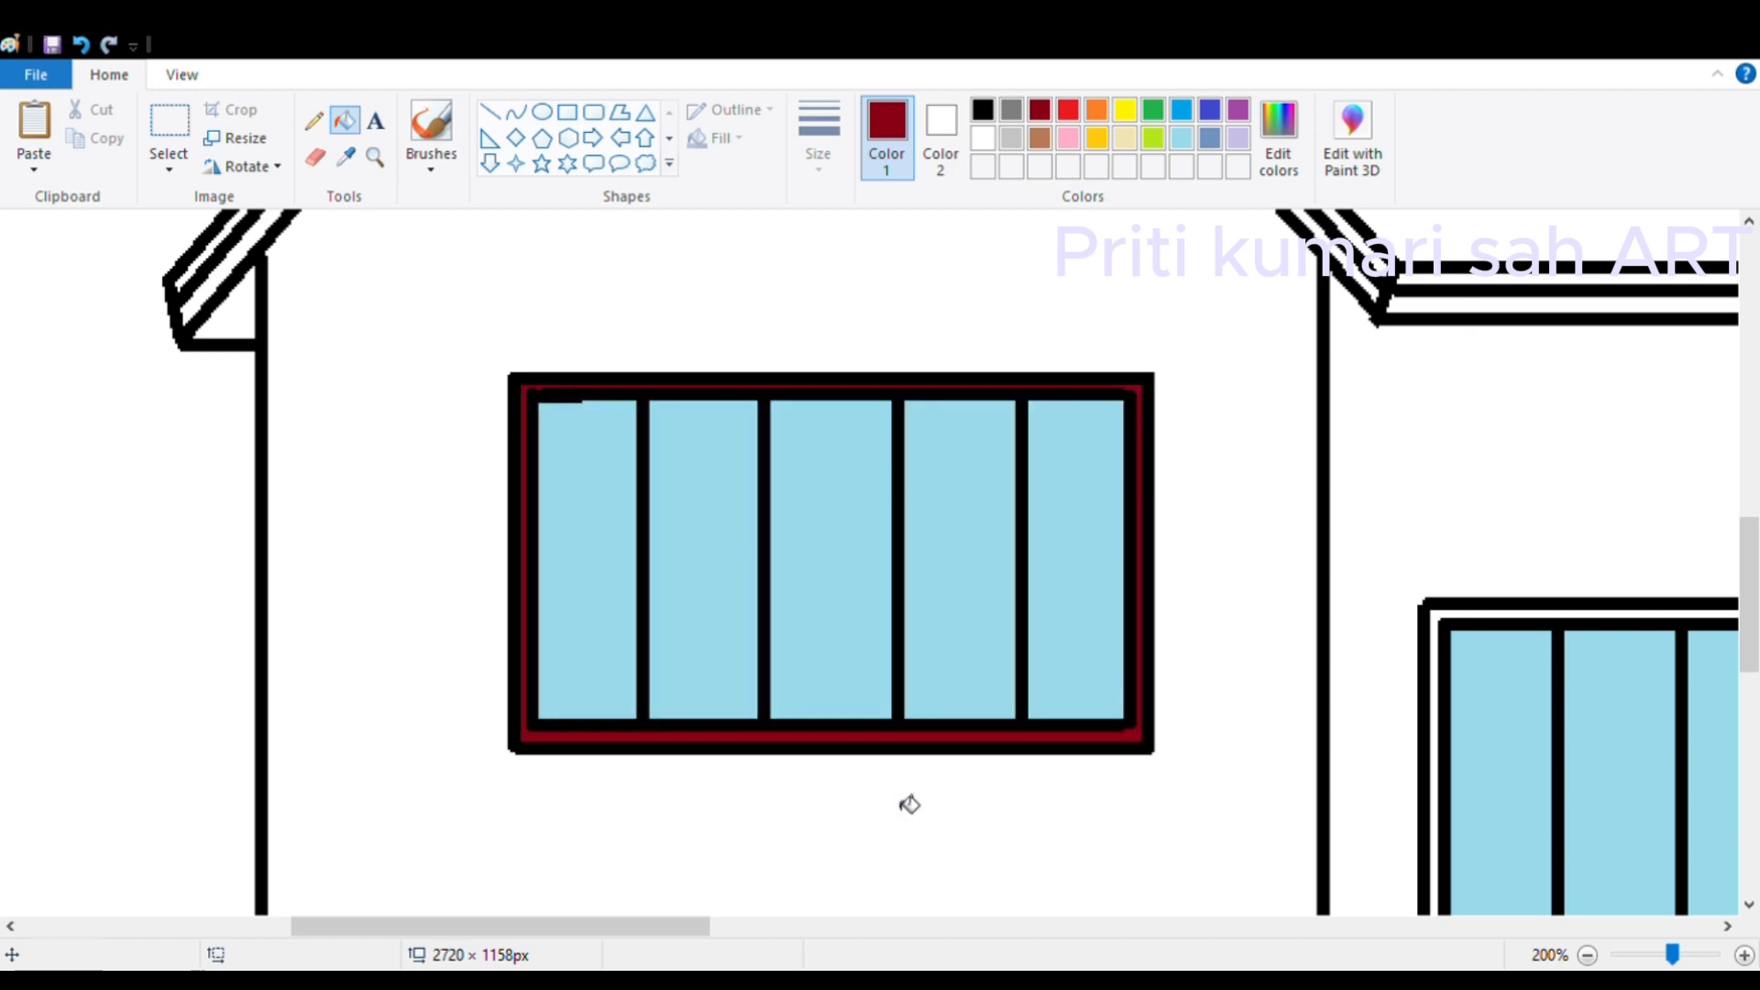
Step: Fill the narrow frame around the right wing's window with dark red
{"action": "left_click_drag", "start_coordinate": [642, 927], "coordinate": [1587, 927]}
{"action": "left_click", "coordinate": [729, 628]}
{"action": "left_click", "coordinate": [835, 799]}
{"action": "key", "text": "ctrl+z"}
{"action": "left_click", "coordinate": [1003, 590]}
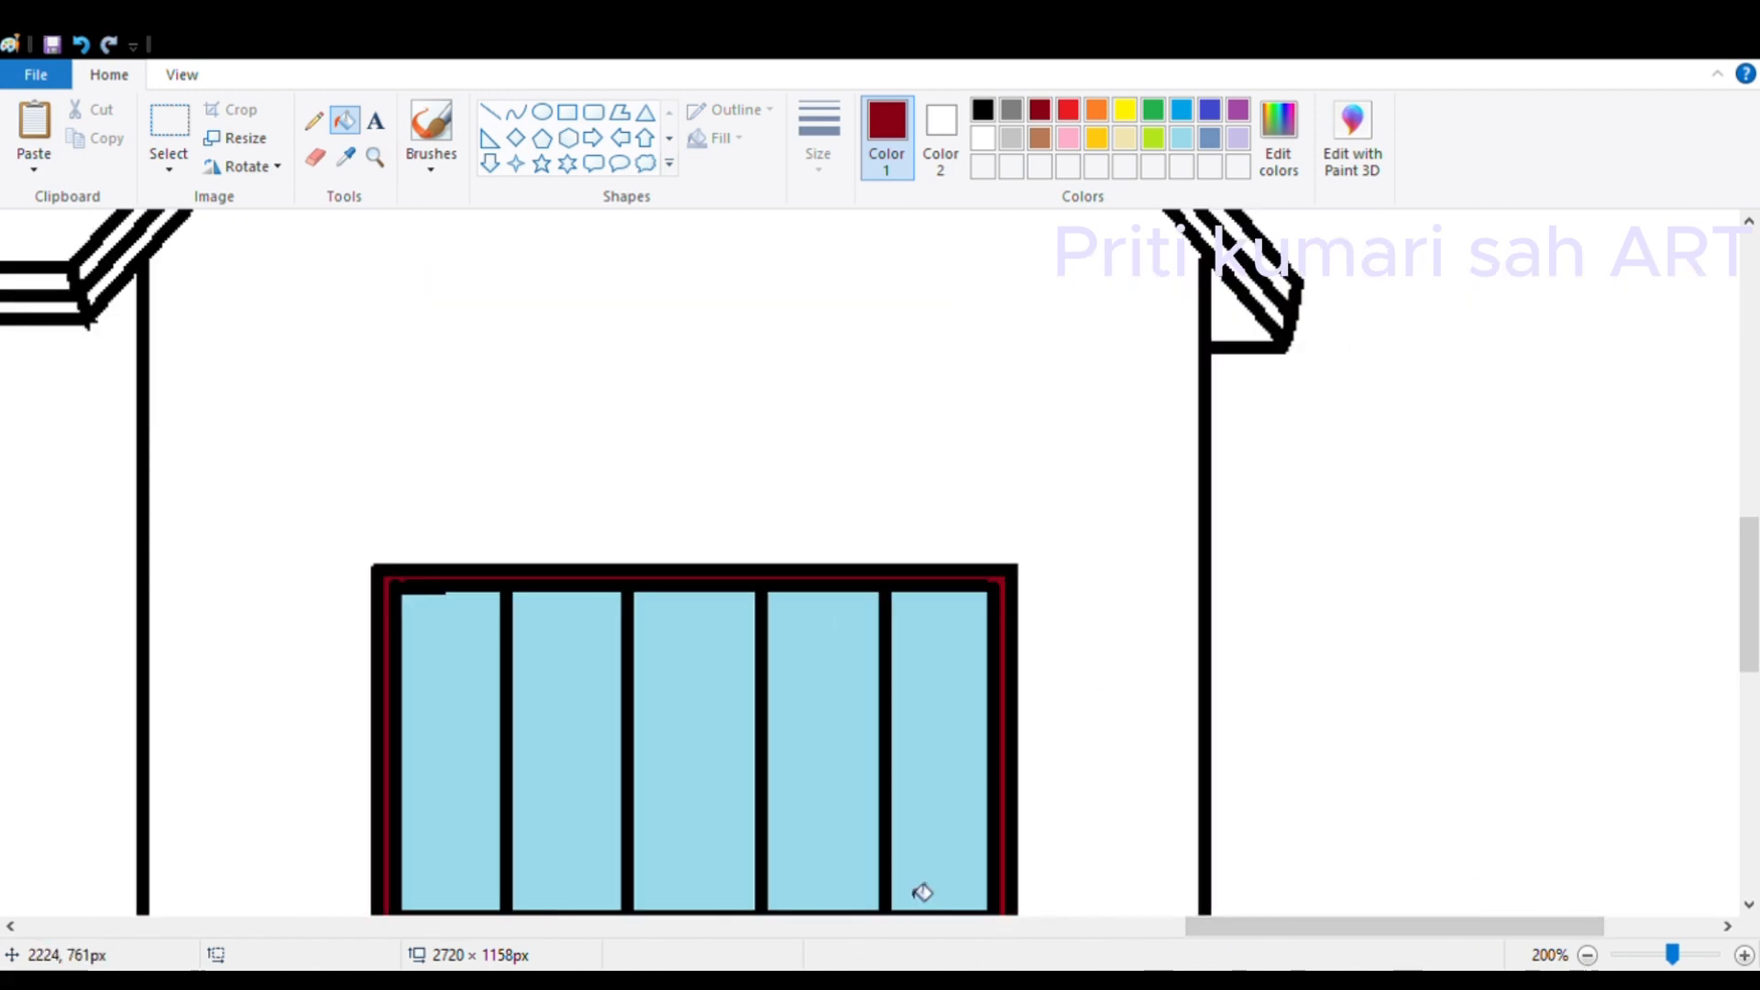
Step: Pick a custom light orange and fill the left gable's outer trim and the connecting roof's upper eave strip with it
{"action": "left_click_drag", "start_coordinate": [1261, 927], "coordinate": [981, 931]}
{"action": "scroll", "coordinate": [1012, 550], "scroll_direction": "up", "scroll_amount": 3}
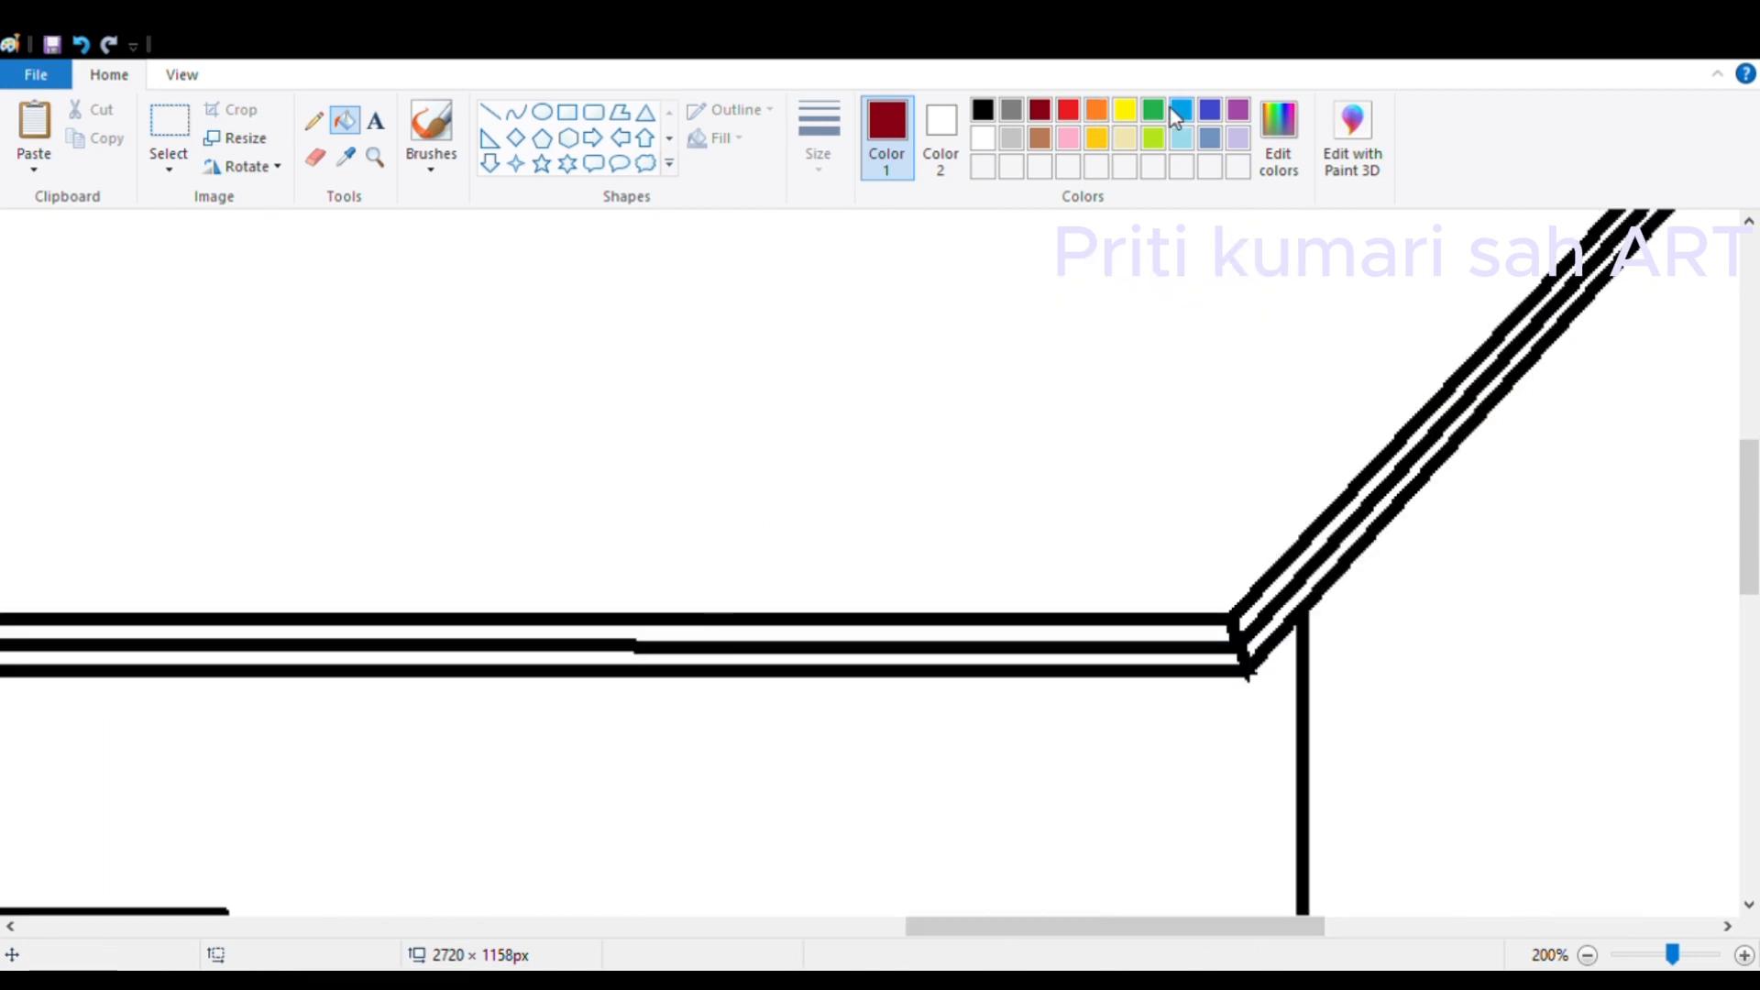
{"action": "left_click_drag", "start_coordinate": [986, 927], "coordinate": [300, 926]}
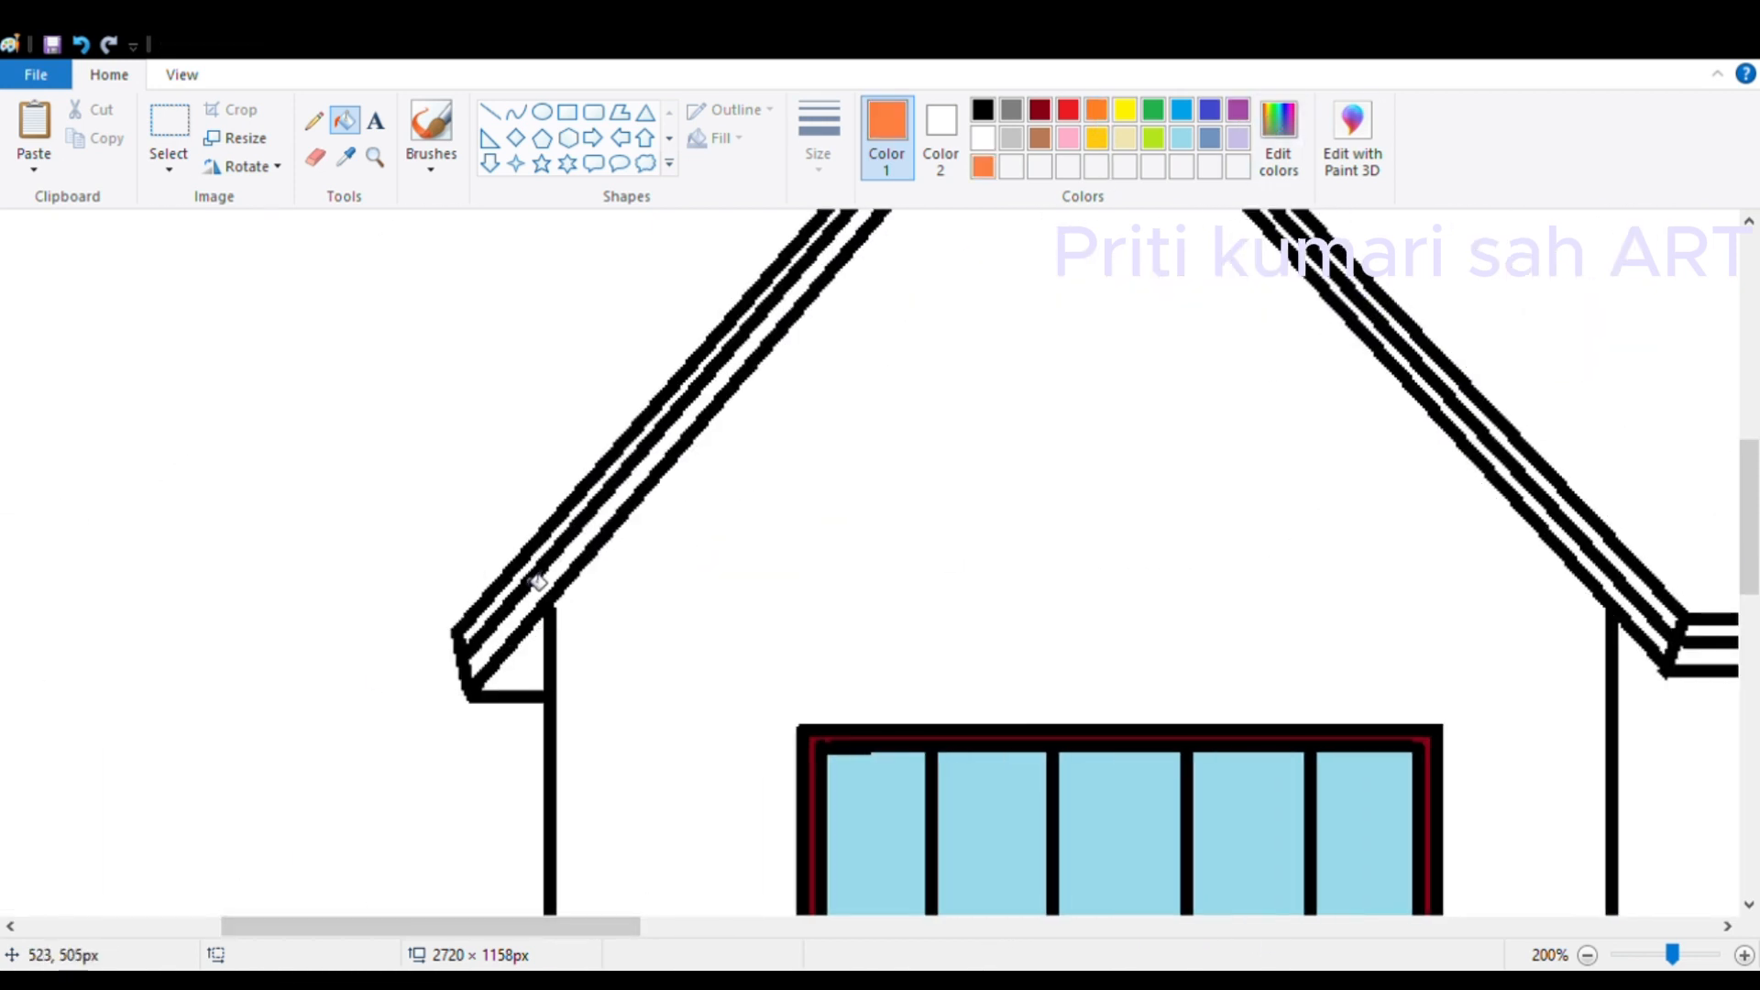
{"action": "left_click", "coordinate": [539, 573]}
{"action": "left_click_drag", "start_coordinate": [421, 927], "coordinate": [1310, 927]}
{"action": "left_click", "coordinate": [805, 532]}
{"action": "left_click", "coordinate": [986, 632]}
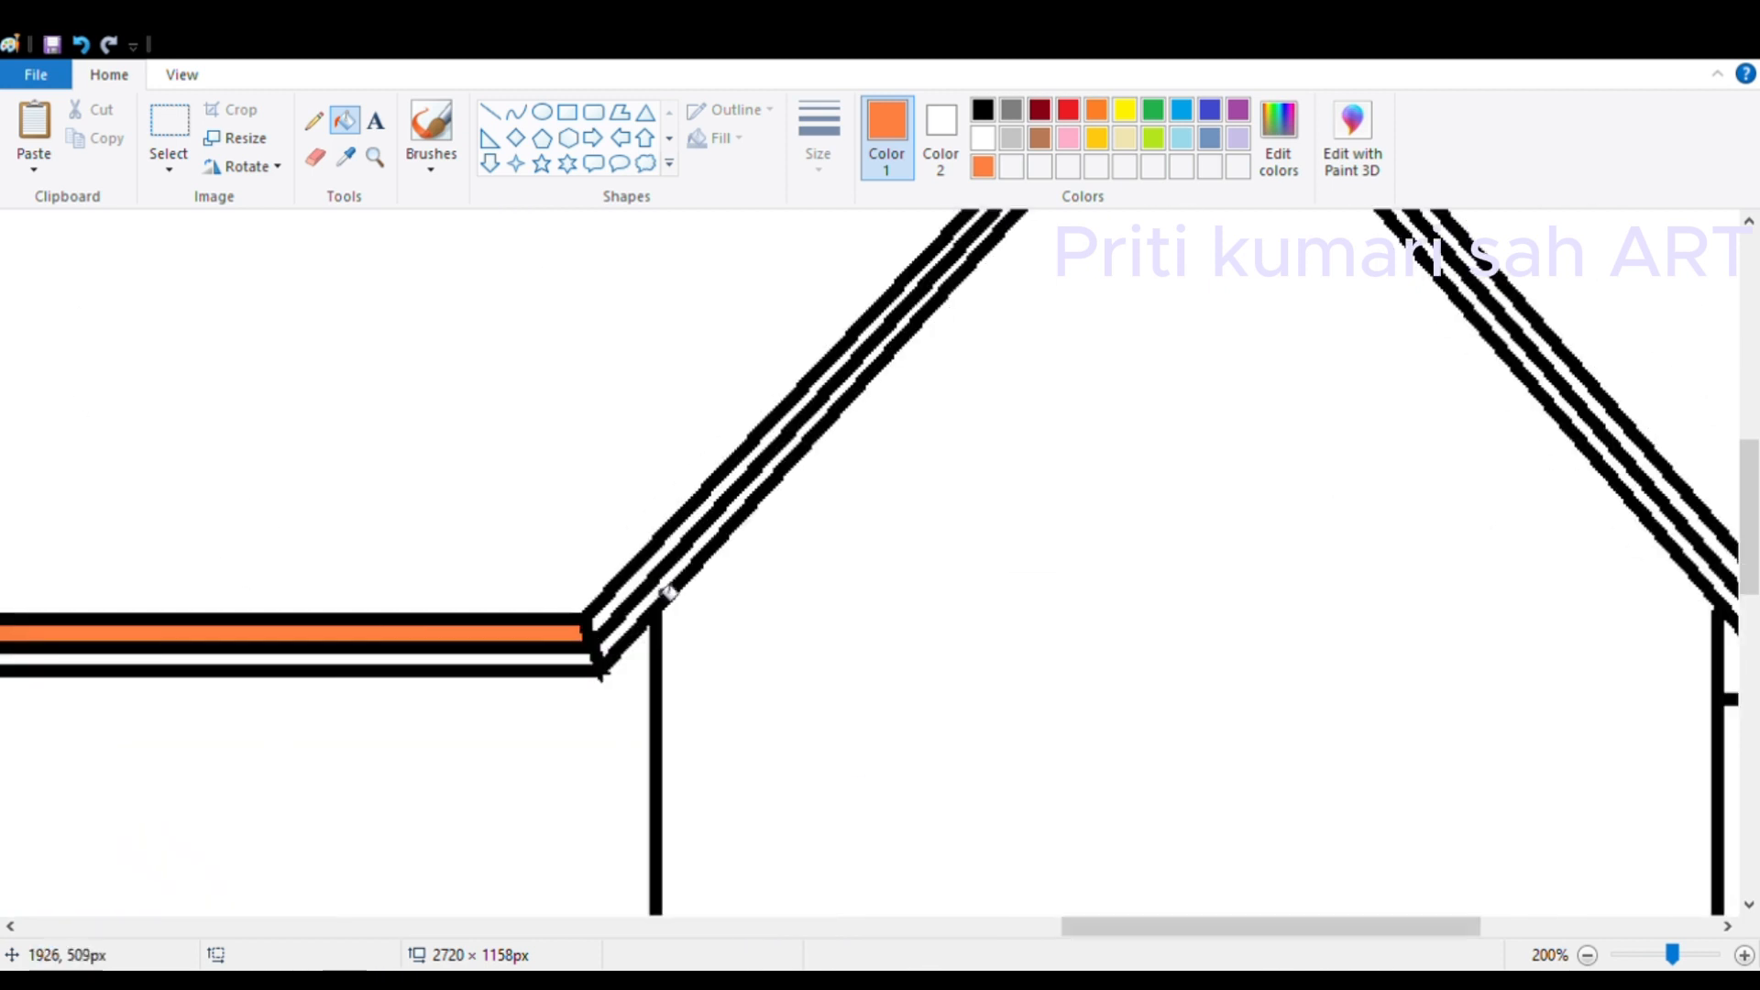
Step: Fill the outer trim strips of the right gable and the ridge strip of the connecting roof with the custom orange
{"action": "left_click", "coordinate": [649, 565]}
{"action": "left_click", "coordinate": [1708, 534]}
{"action": "scroll", "coordinate": [1167, 444], "scroll_direction": "up", "scroll_amount": 5}
{"action": "left_click", "coordinate": [1160, 401]}
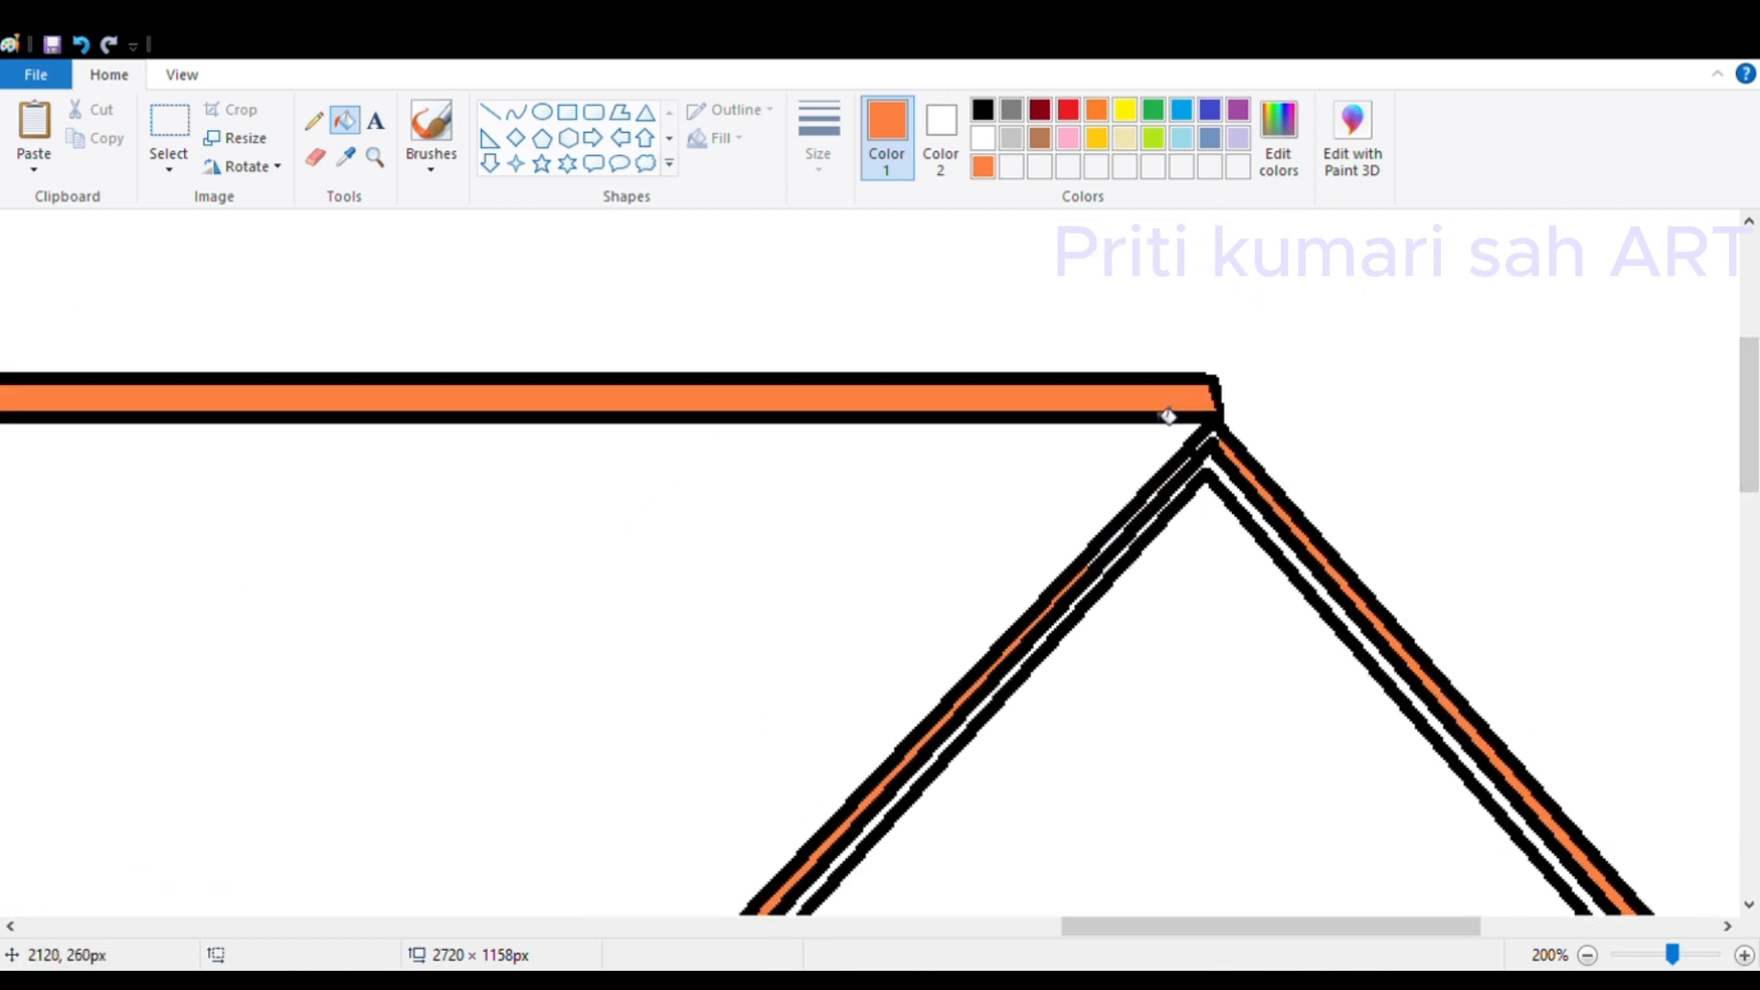
{"action": "scroll", "coordinate": [1021, 463], "scroll_direction": "down", "scroll_amount": 2}
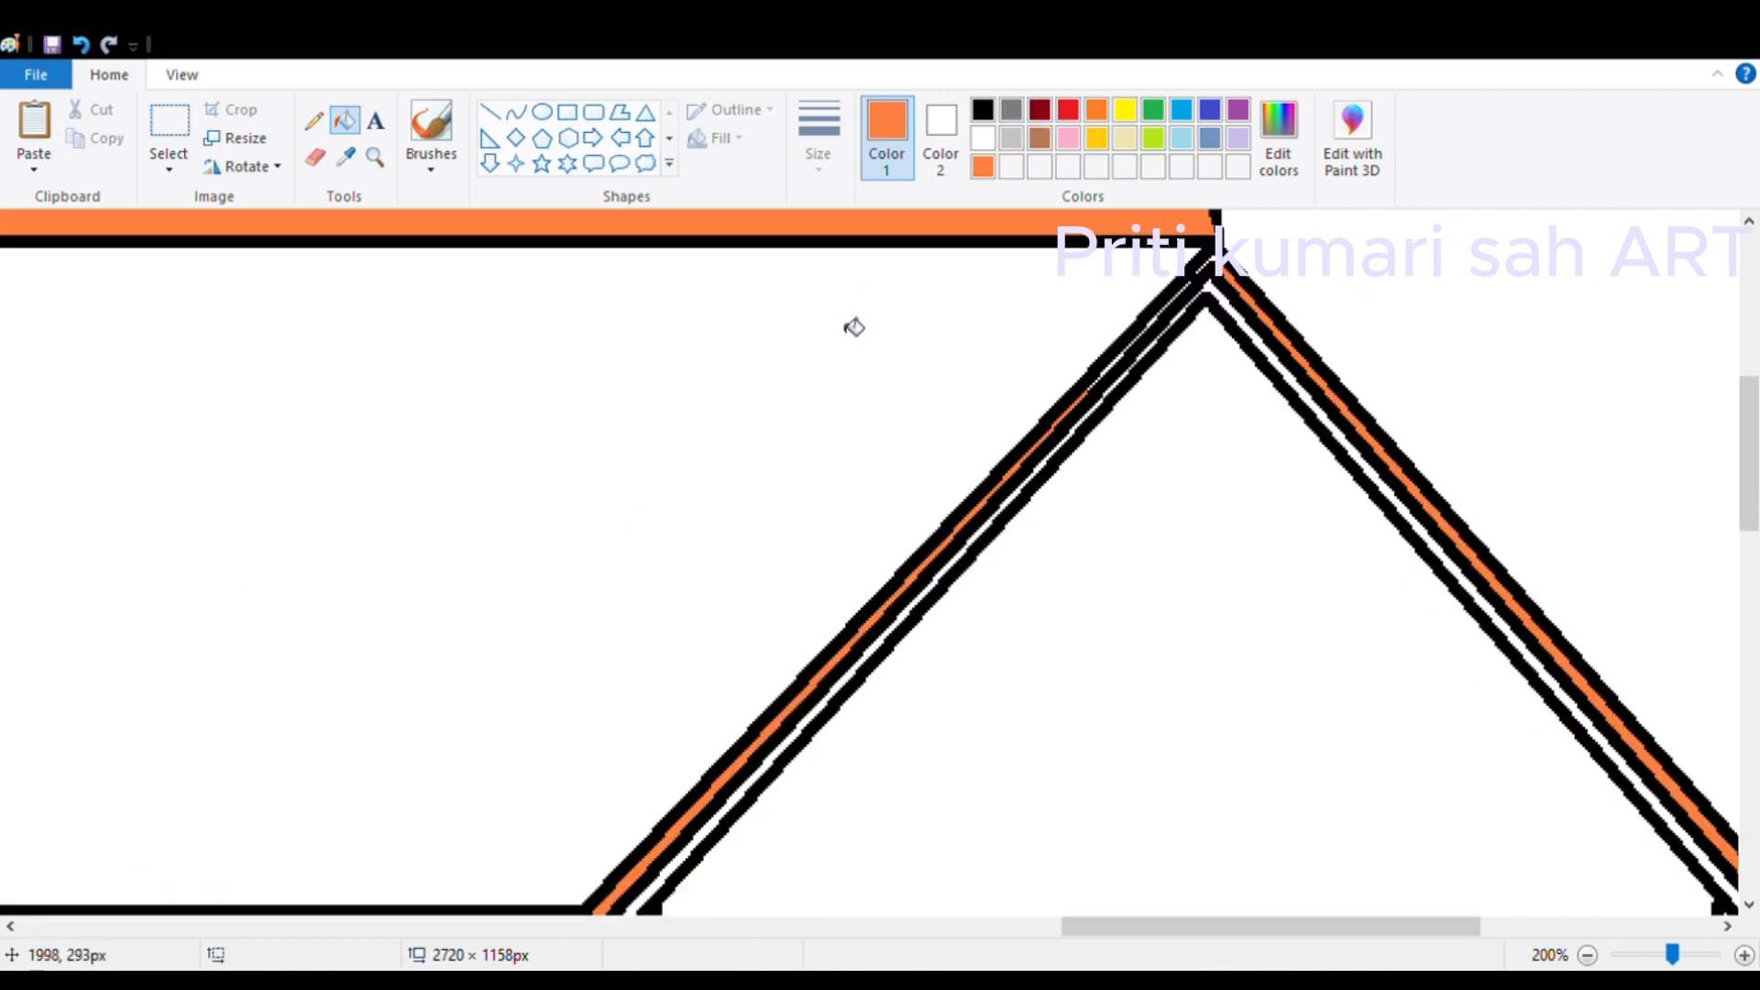
Step: Fill the large surface of the connecting roof between the two gables with a custom reddish brown
{"action": "left_click", "coordinate": [589, 617]}
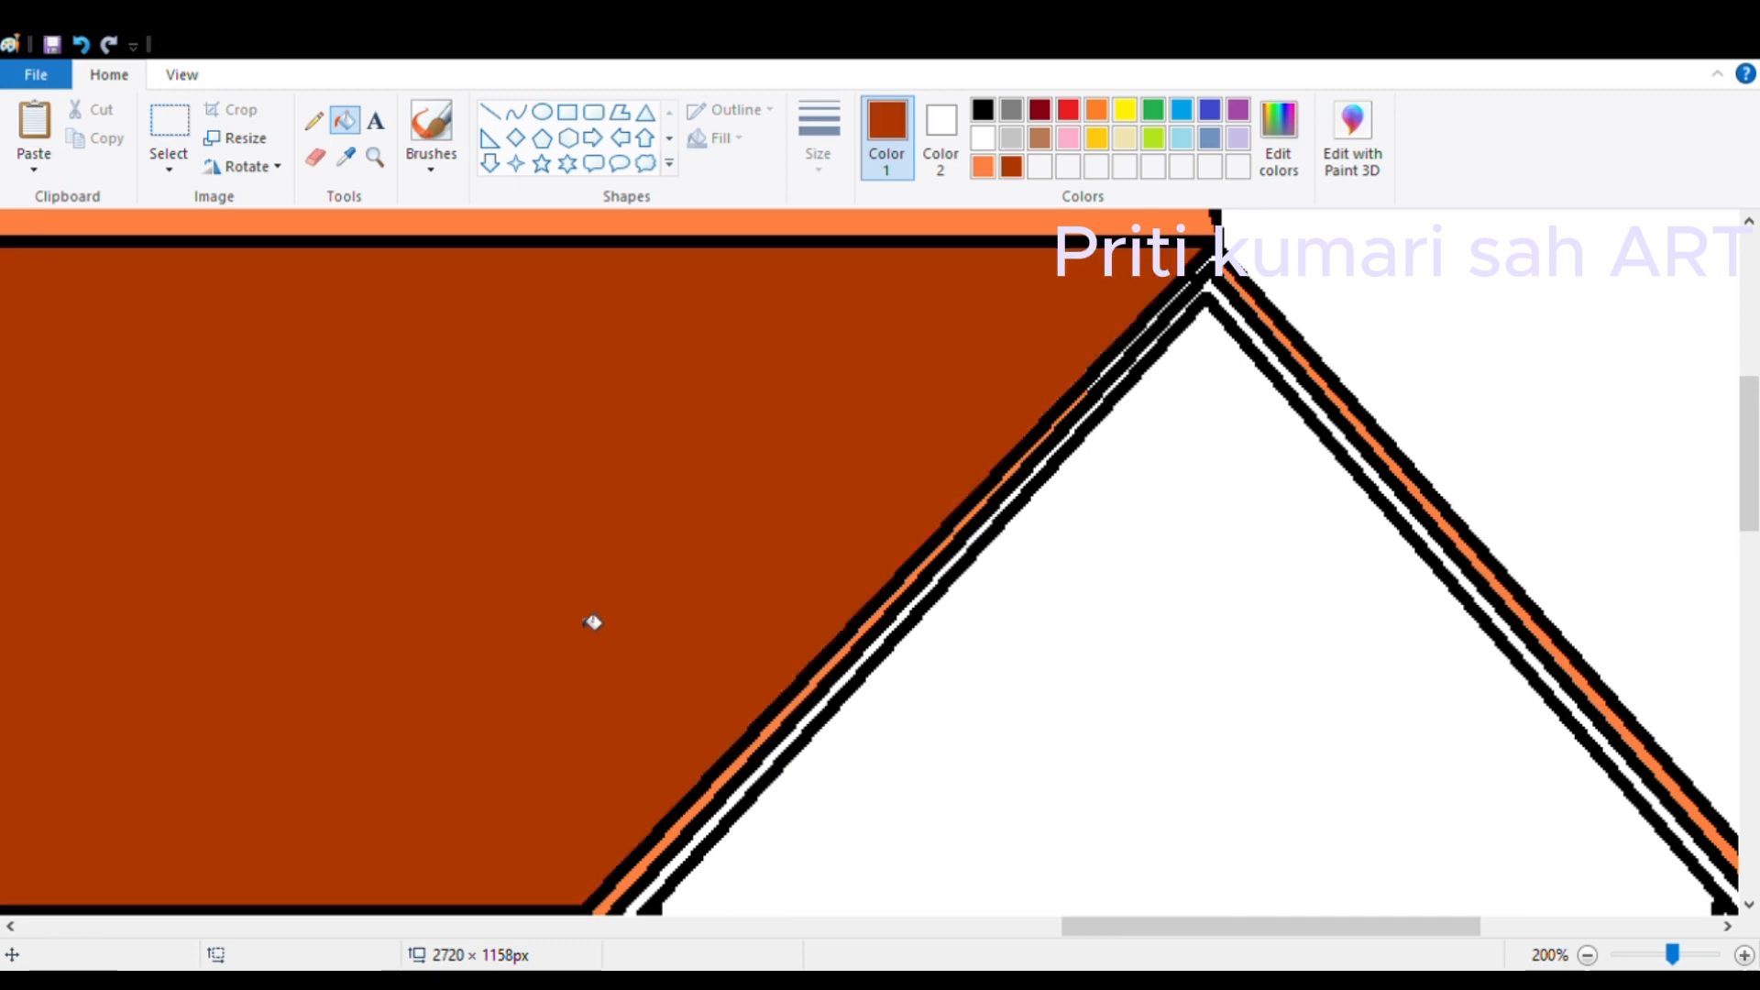
{"action": "scroll", "coordinate": [590, 617], "scroll_direction": "down", "scroll_amount": 3}
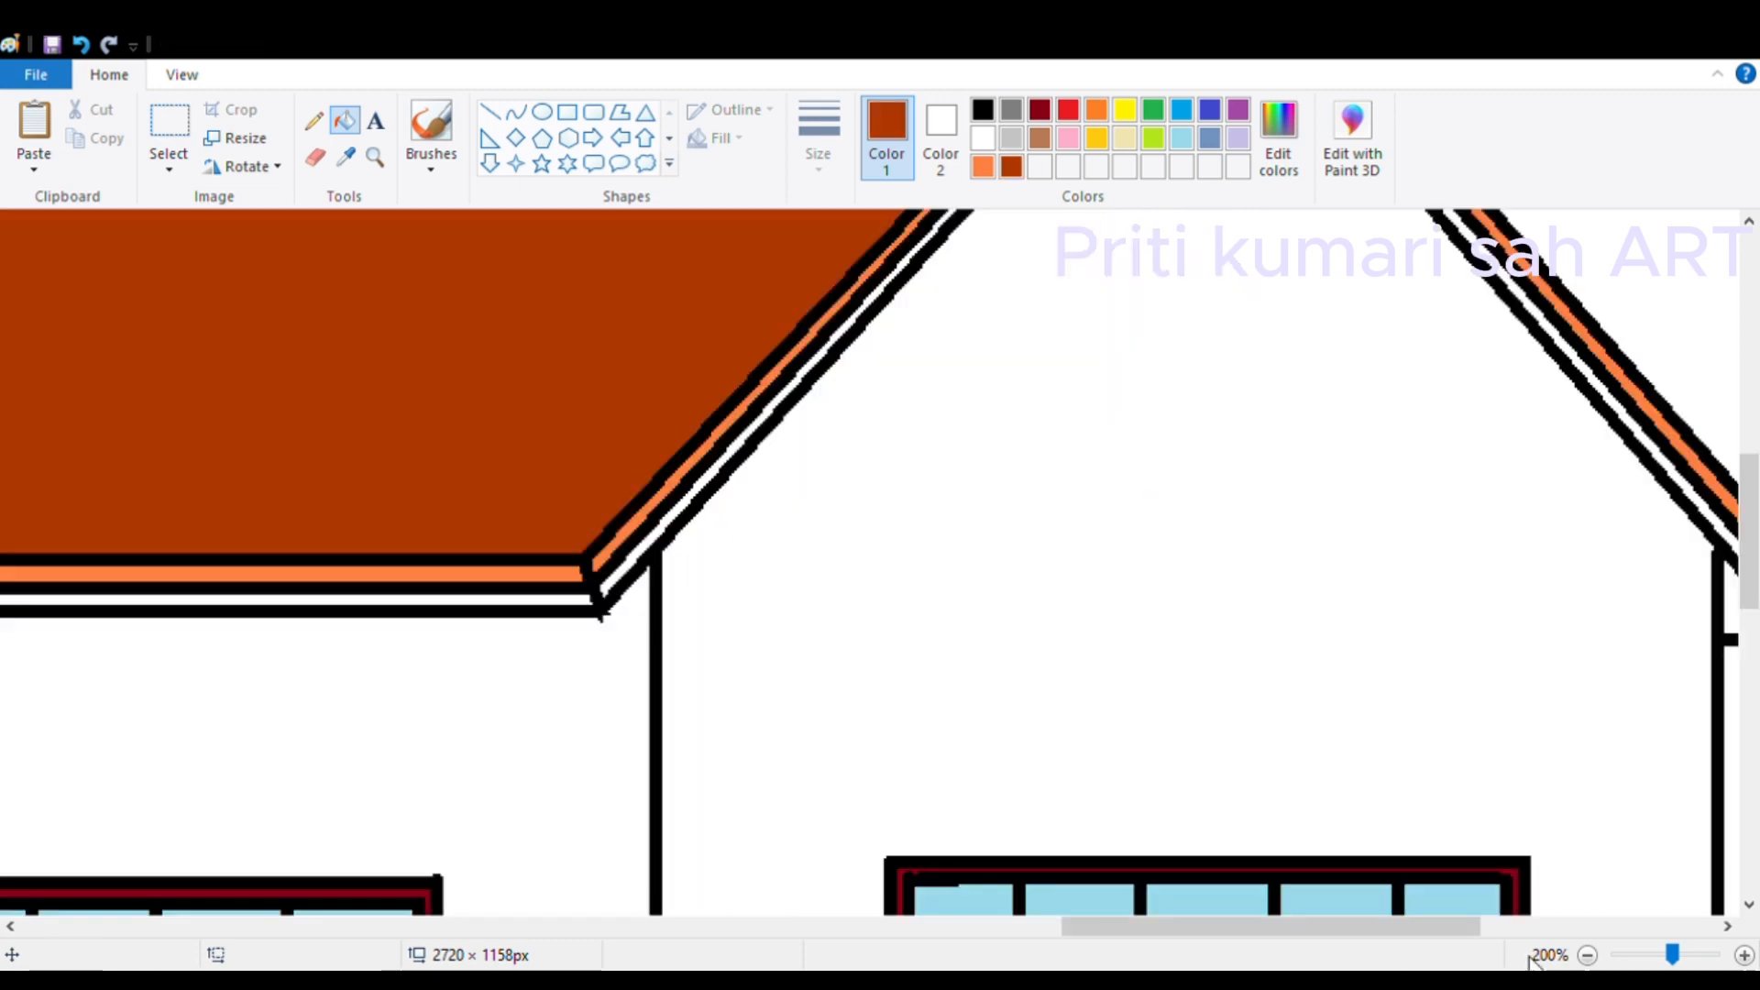
{"action": "left_click", "coordinate": [1587, 954]}
{"action": "left_click", "coordinate": [1586, 954]}
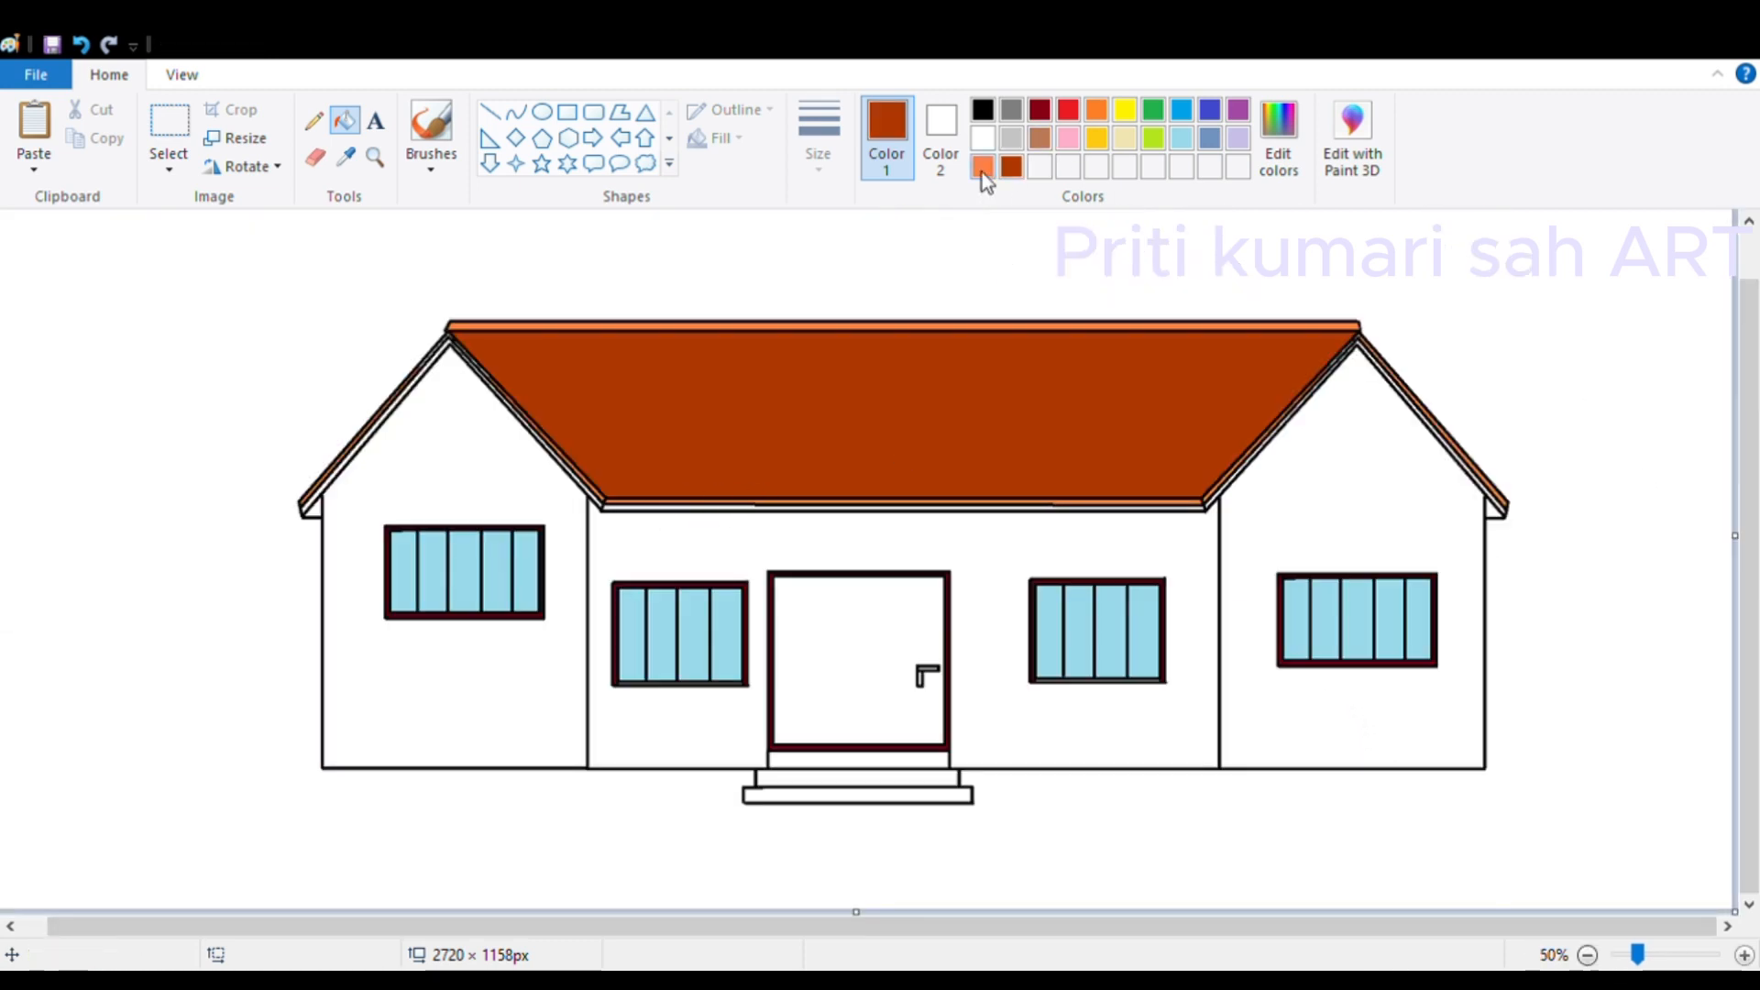
Step: Fill the three entrance steps below the door with dark gray
{"action": "left_click", "coordinate": [1011, 110]}
{"action": "left_click", "coordinate": [911, 761]}
{"action": "left_click", "coordinate": [898, 779]}
{"action": "left_click", "coordinate": [887, 797]}
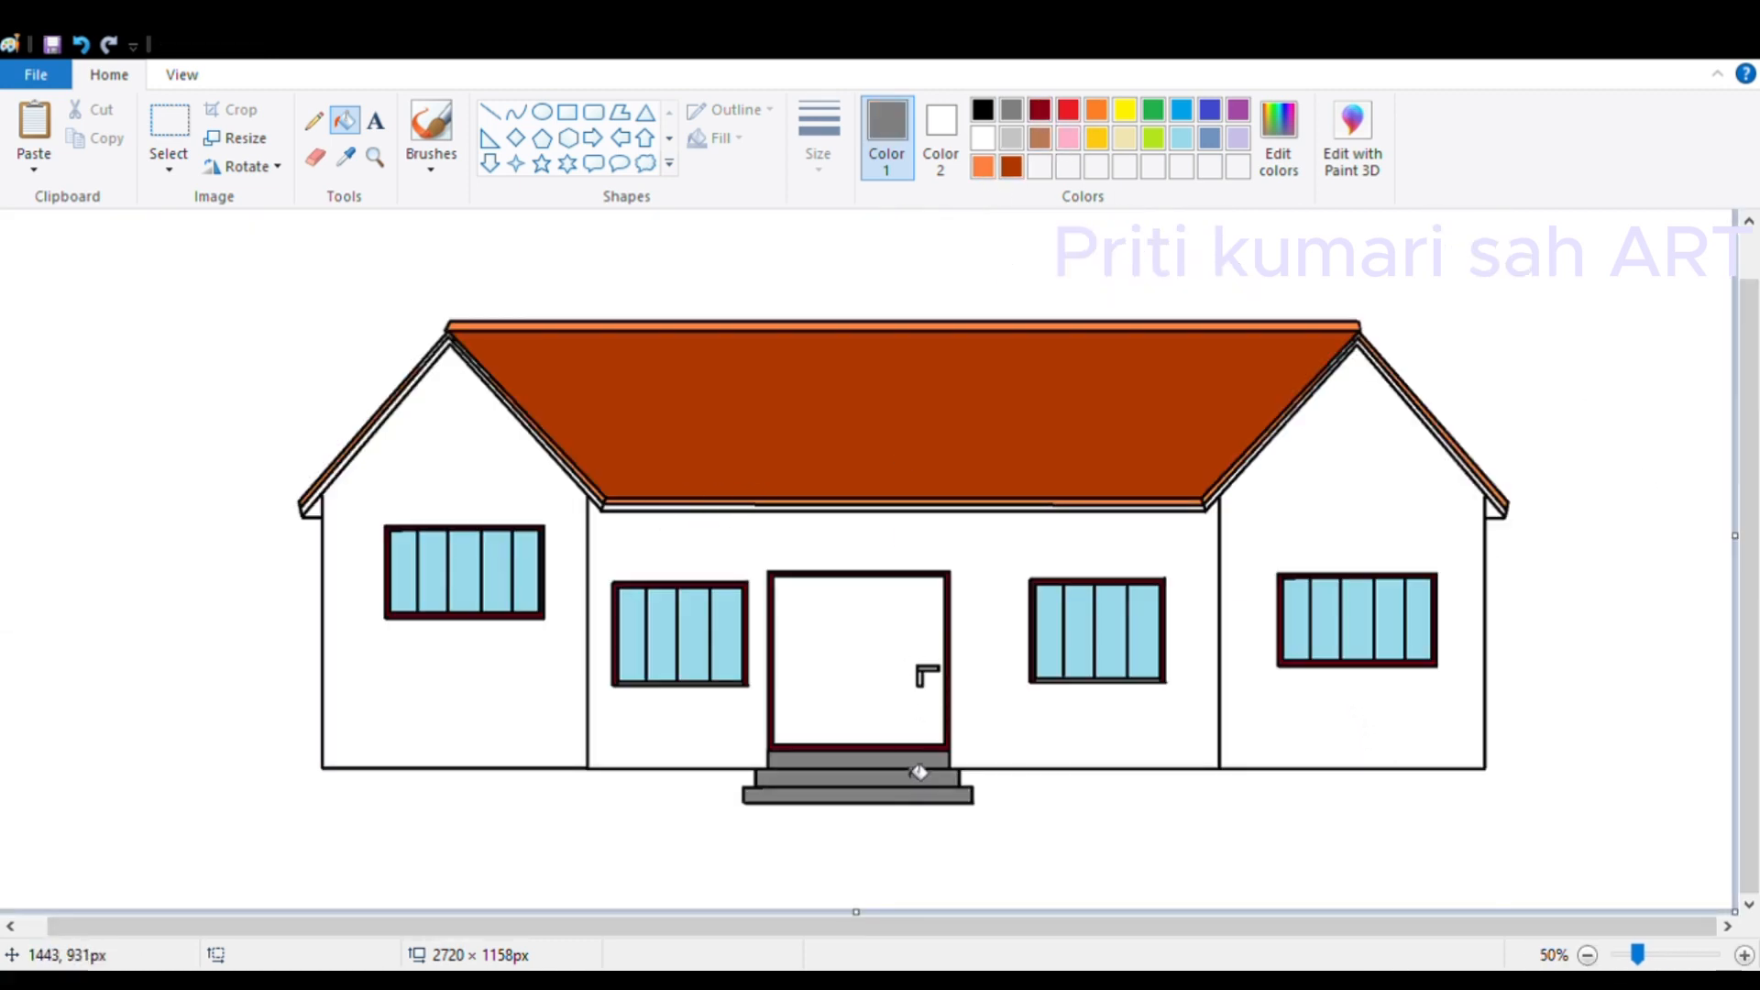
Step: Fill the central wall and both gabled wing walls with light yellow
{"action": "left_click", "coordinate": [1125, 133]}
{"action": "left_click", "coordinate": [1120, 544]}
{"action": "left_click", "coordinate": [479, 464]}
{"action": "left_click", "coordinate": [1406, 507]}
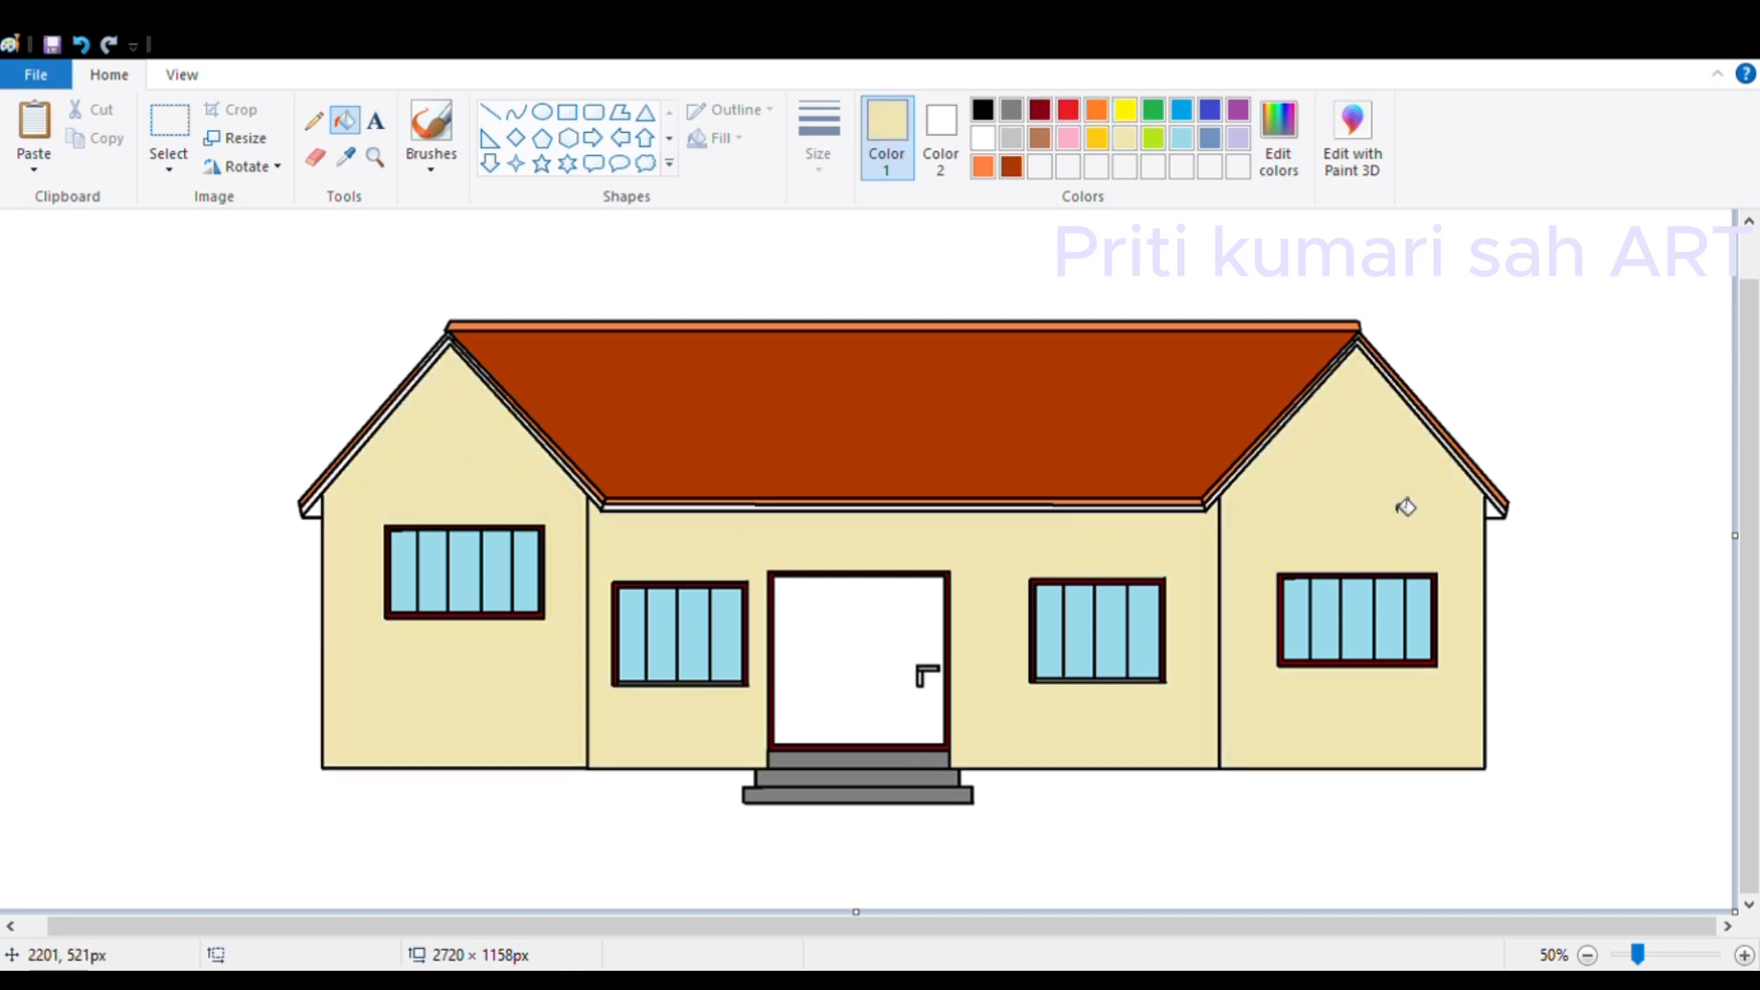
Step: Fill the door panel with the custom light orange
{"action": "left_click", "coordinate": [1096, 138]}
{"action": "left_click", "coordinate": [858, 660]}
{"action": "left_click", "coordinate": [983, 166]}
{"action": "left_click", "coordinate": [872, 675]}
Step: Fill both parts of the L-shaped door handle with black
{"action": "left_click", "coordinate": [374, 156]}
{"action": "left_click", "coordinate": [953, 710]}
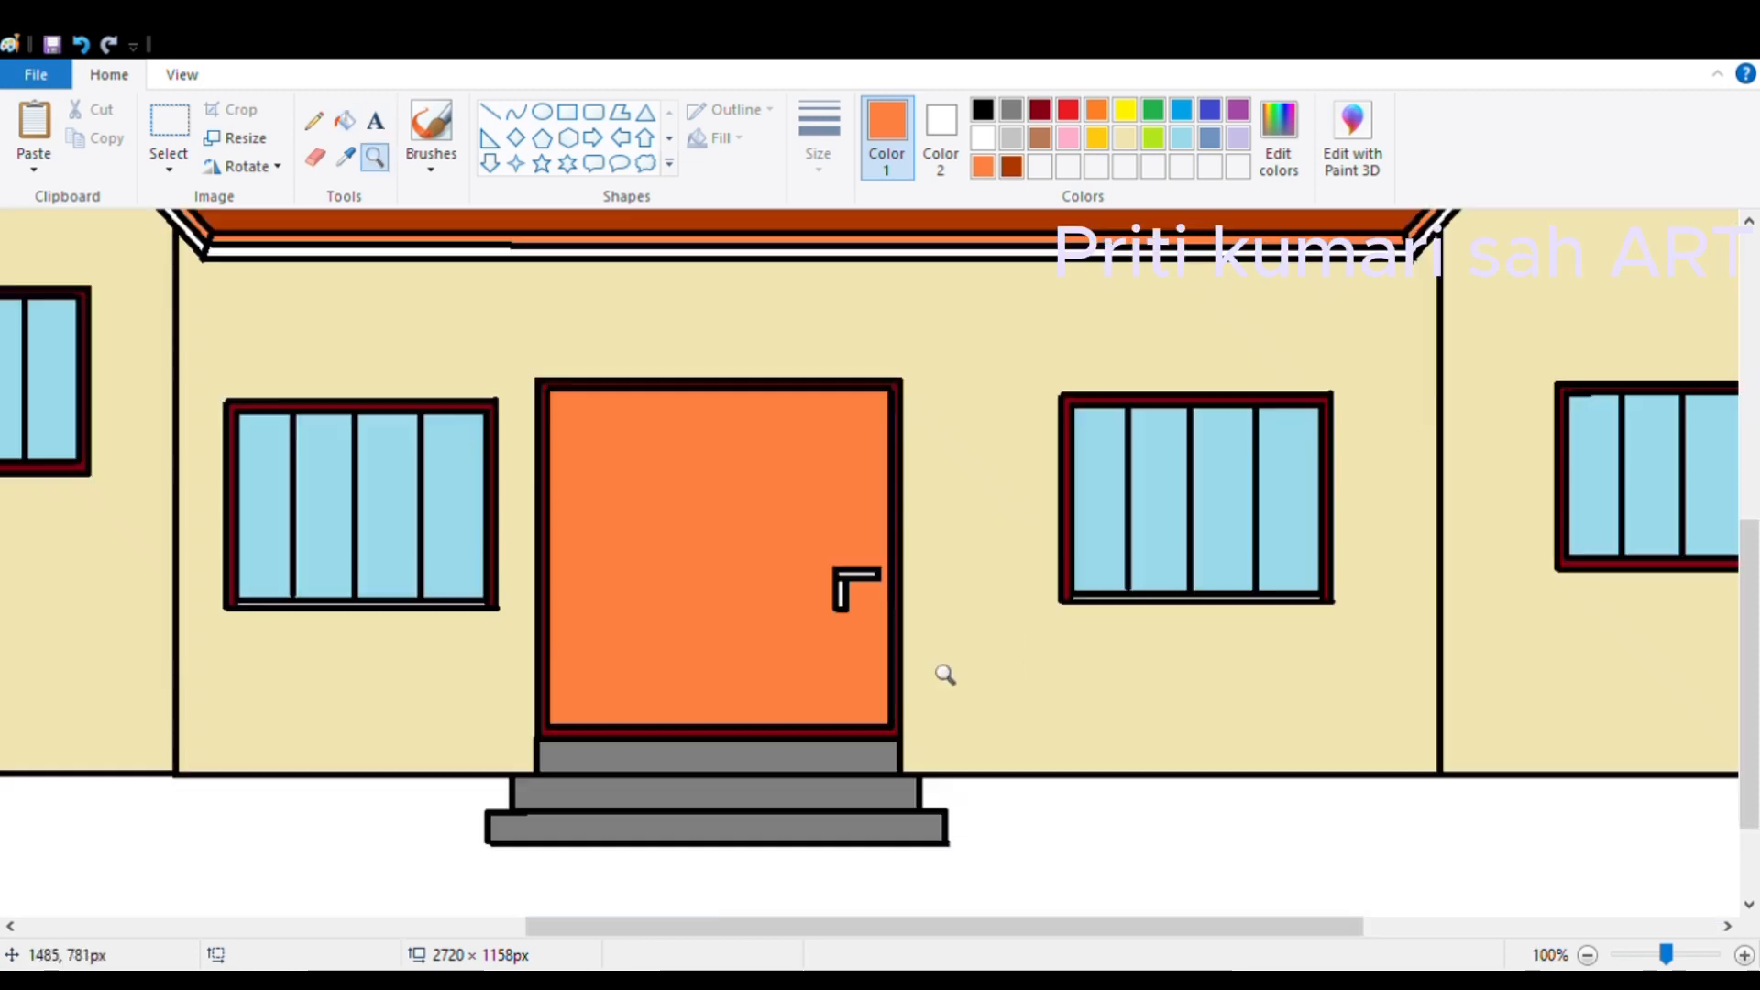
{"action": "left_click", "coordinate": [945, 675]}
{"action": "left_click", "coordinate": [982, 110]}
{"action": "left_click", "coordinate": [344, 120]}
{"action": "left_click", "coordinate": [706, 444]}
{"action": "left_click", "coordinate": [746, 403]}
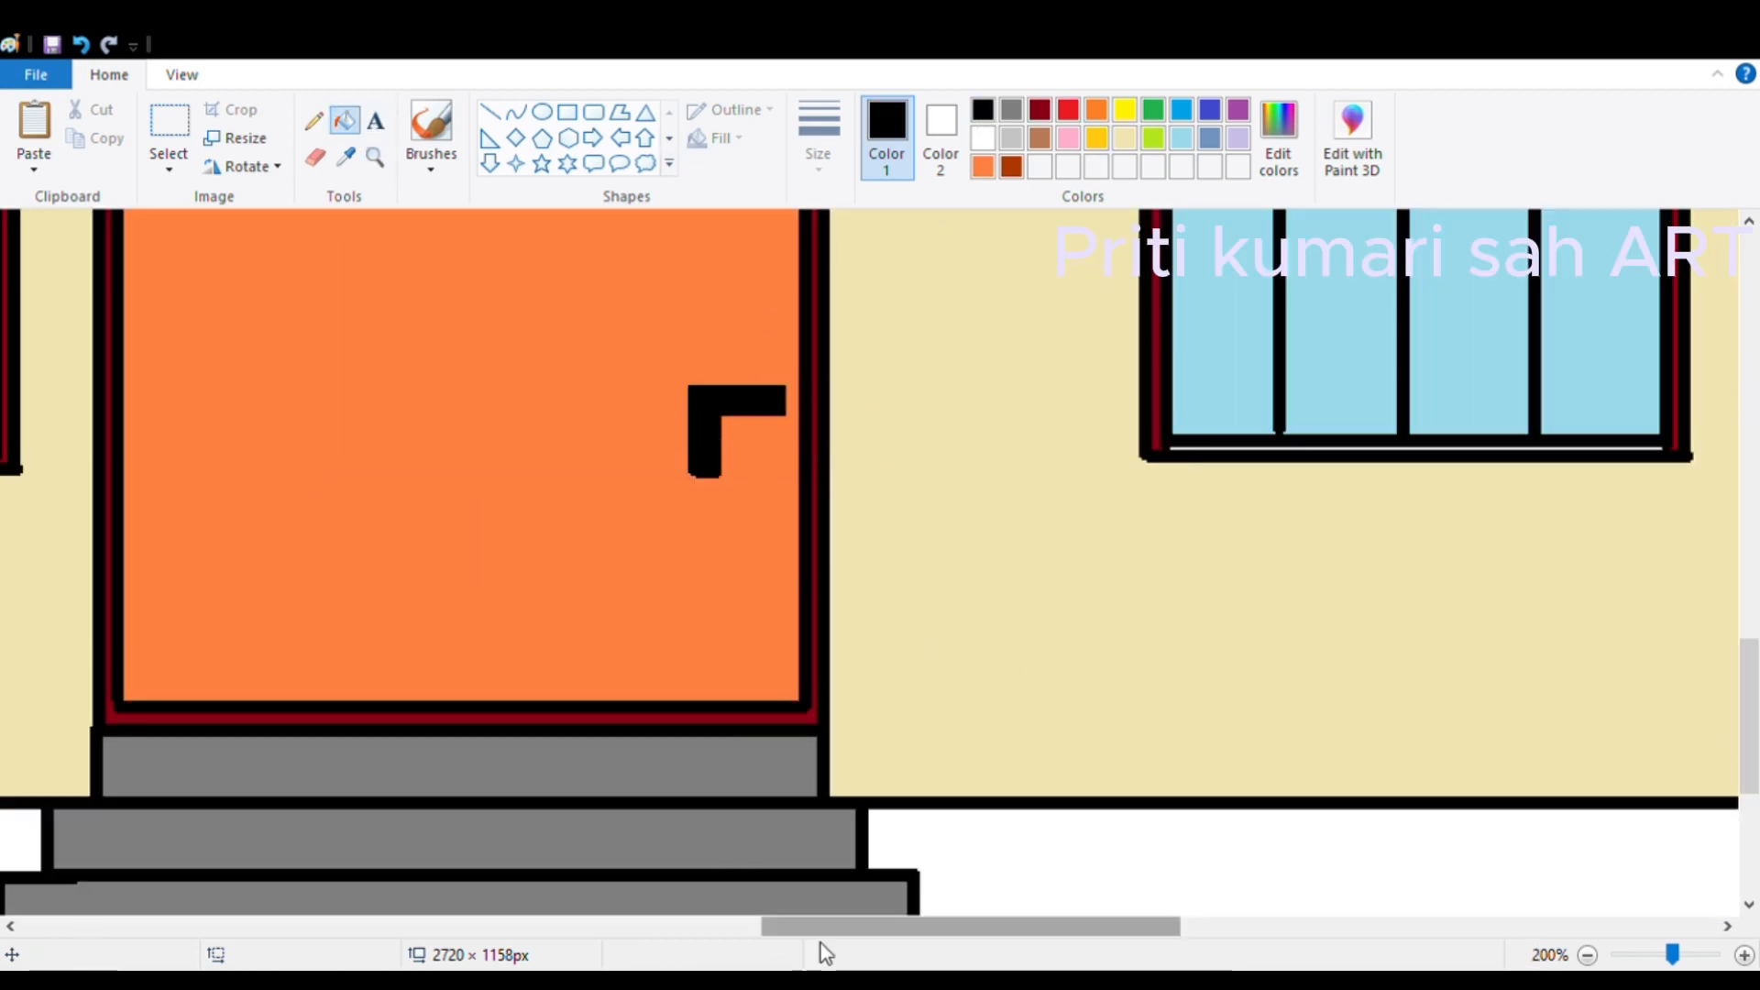
Step: Fill the thin white strip along the bottom frame of the window left of the door with dark red, undoing fills that hit the outline
{"action": "left_click_drag", "start_coordinate": [820, 927], "coordinate": [612, 928]}
{"action": "left_click", "coordinate": [1039, 110]}
{"action": "left_click", "coordinate": [644, 470]}
{"action": "key", "text": "ctrl+z"}
{"action": "left_click", "coordinate": [374, 156]}
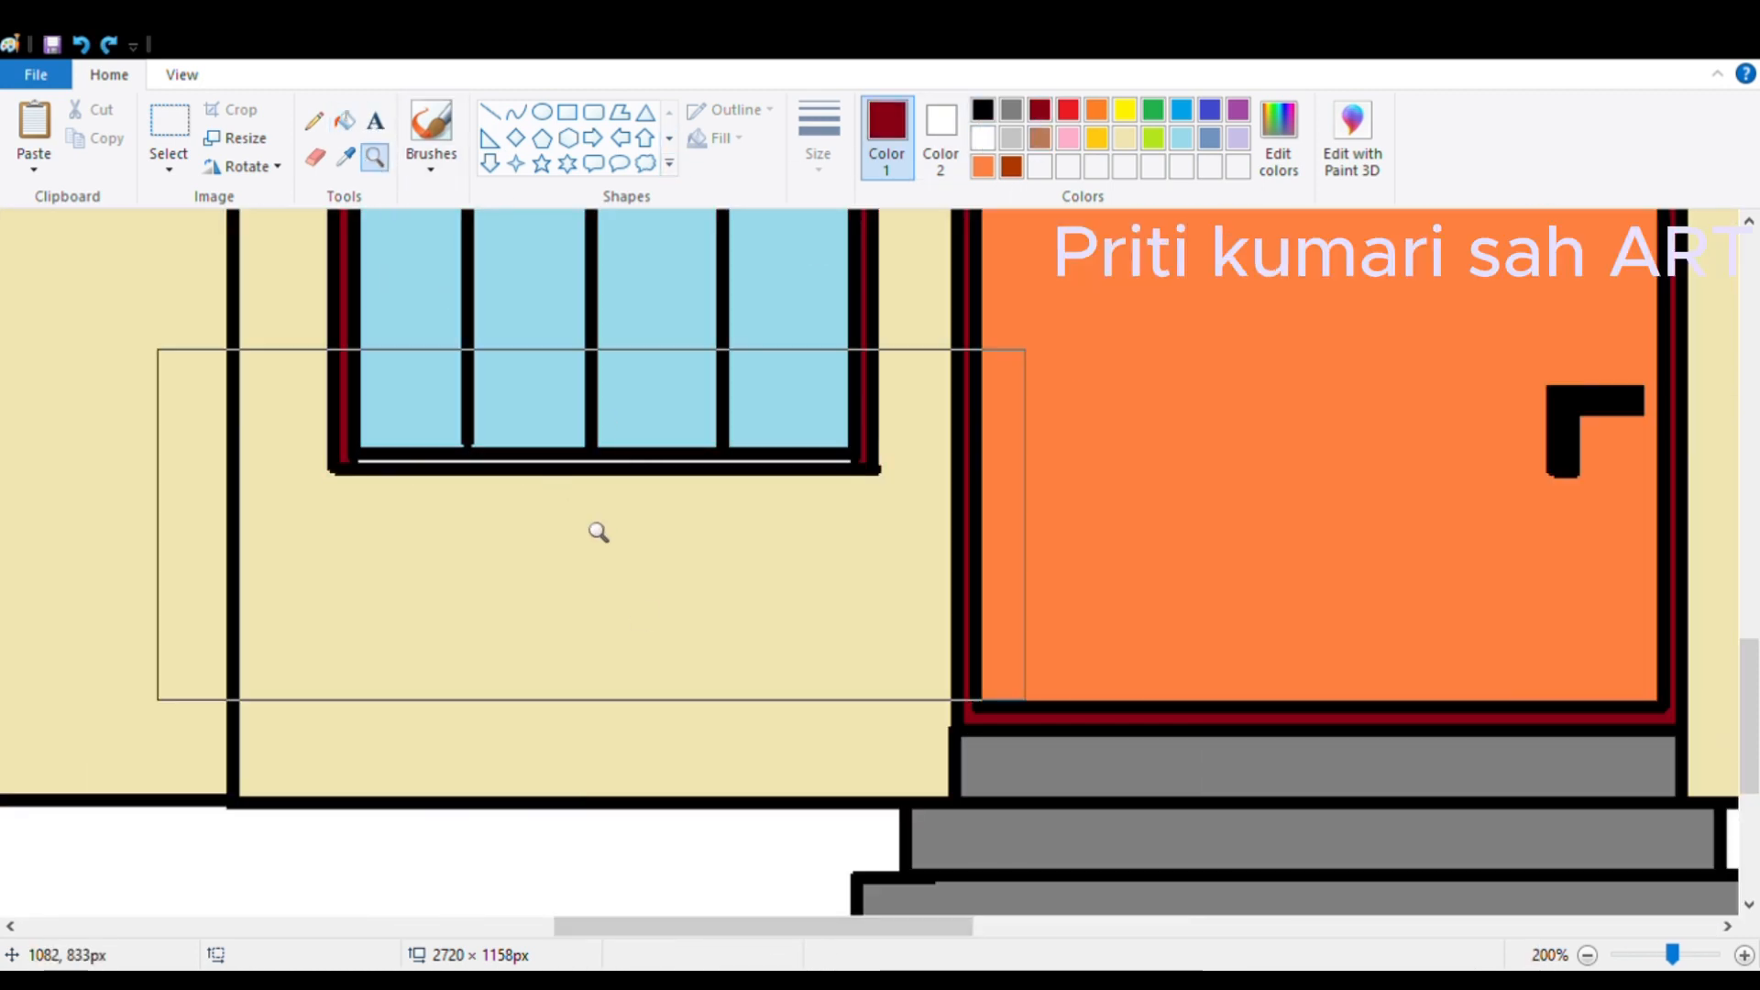
{"action": "left_click", "coordinate": [687, 574]}
{"action": "left_click", "coordinate": [345, 120]}
{"action": "left_click", "coordinate": [496, 328]}
{"action": "key", "text": "ctrl+z"}
{"action": "left_click", "coordinate": [251, 335]}
Step: Fill the thin white strip along the bottom frame of the window right of the door with dark red, undoing fills that hit the outline
{"action": "left_click_drag", "start_coordinate": [795, 927], "coordinate": [1121, 956]}
{"action": "left_click", "coordinate": [1245, 318]}
{"action": "key", "text": "ctrl+z"}
{"action": "key", "text": "ctrl+z"}
{"action": "left_click", "coordinate": [1184, 320]}
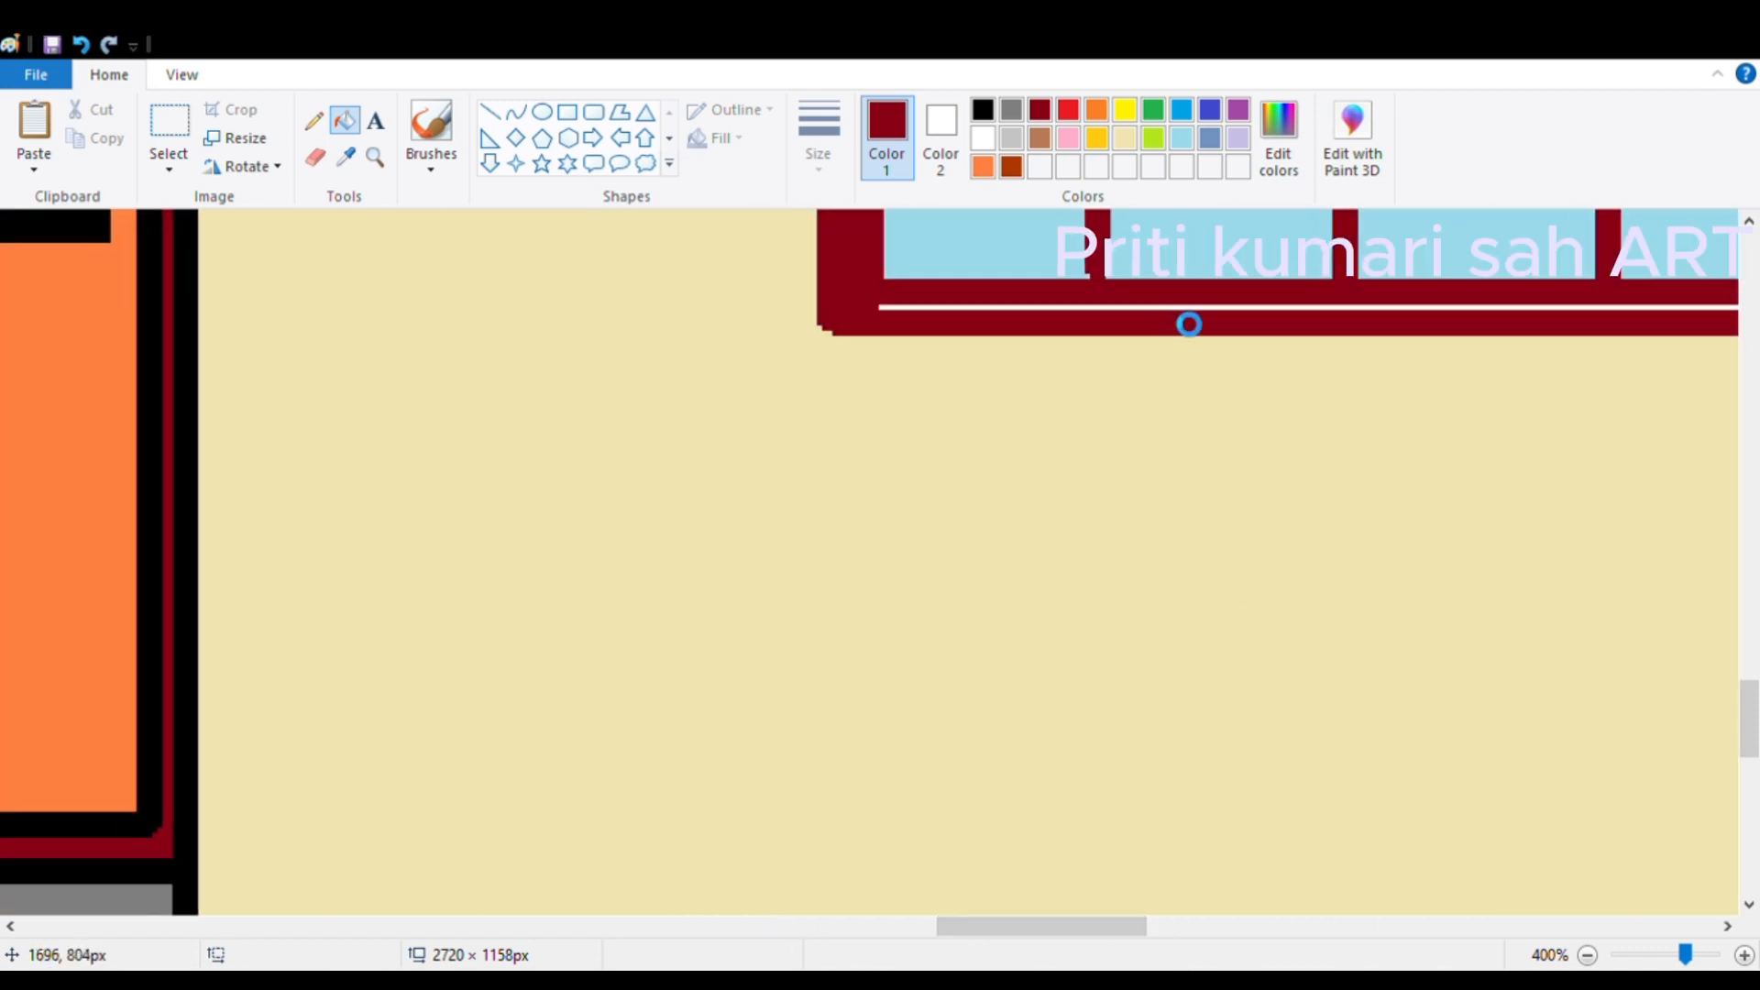
{"action": "key", "text": "ctrl+z"}
{"action": "left_click", "coordinate": [1181, 308]}
Step: Examine the remaining window frames up close for unfilled gaps
{"action": "left_click_drag", "start_coordinate": [1015, 928], "coordinate": [710, 839]}
{"action": "left_click_drag", "start_coordinate": [1746, 708], "coordinate": [1737, 580]}
{"action": "left_click_drag", "start_coordinate": [826, 927], "coordinate": [1268, 960]}
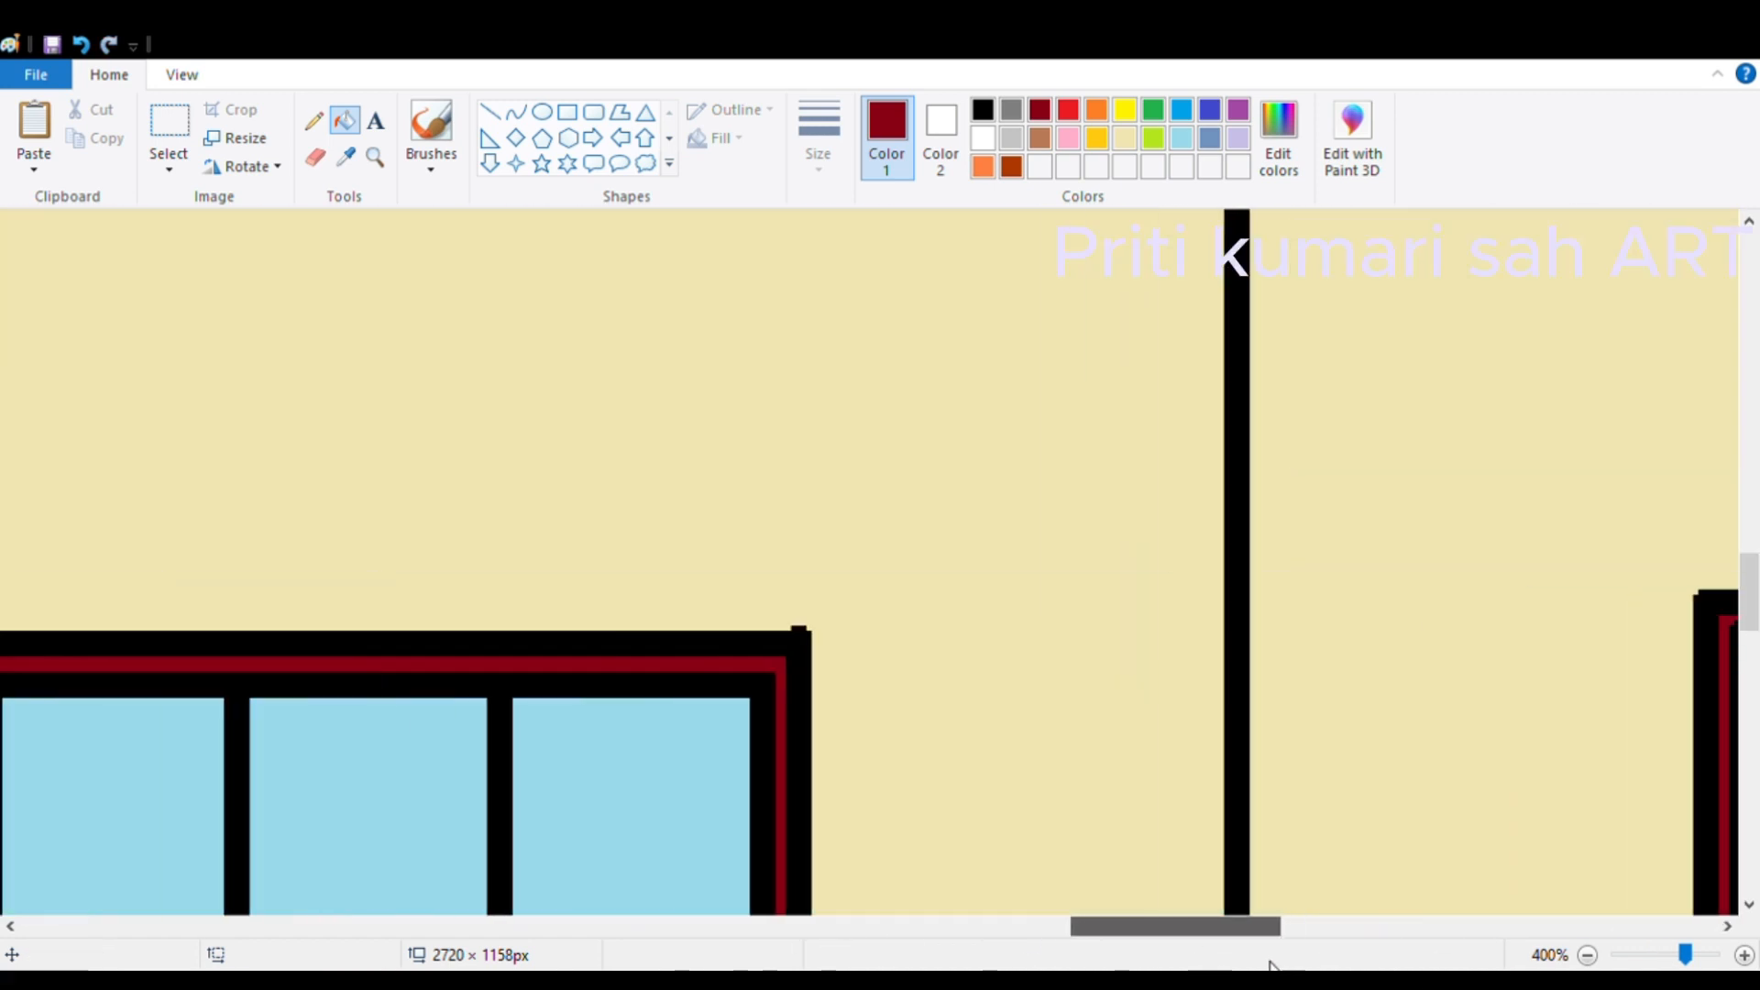
{"action": "left_click_drag", "start_coordinate": [1746, 600], "coordinate": [1747, 694]}
{"action": "left_click_drag", "start_coordinate": [1233, 926], "coordinate": [1412, 927]}
{"action": "left_click", "coordinate": [1585, 955]}
{"action": "left_click", "coordinate": [1585, 955]}
{"action": "left_click", "coordinate": [1585, 955]}
{"action": "left_click", "coordinate": [1586, 955]}
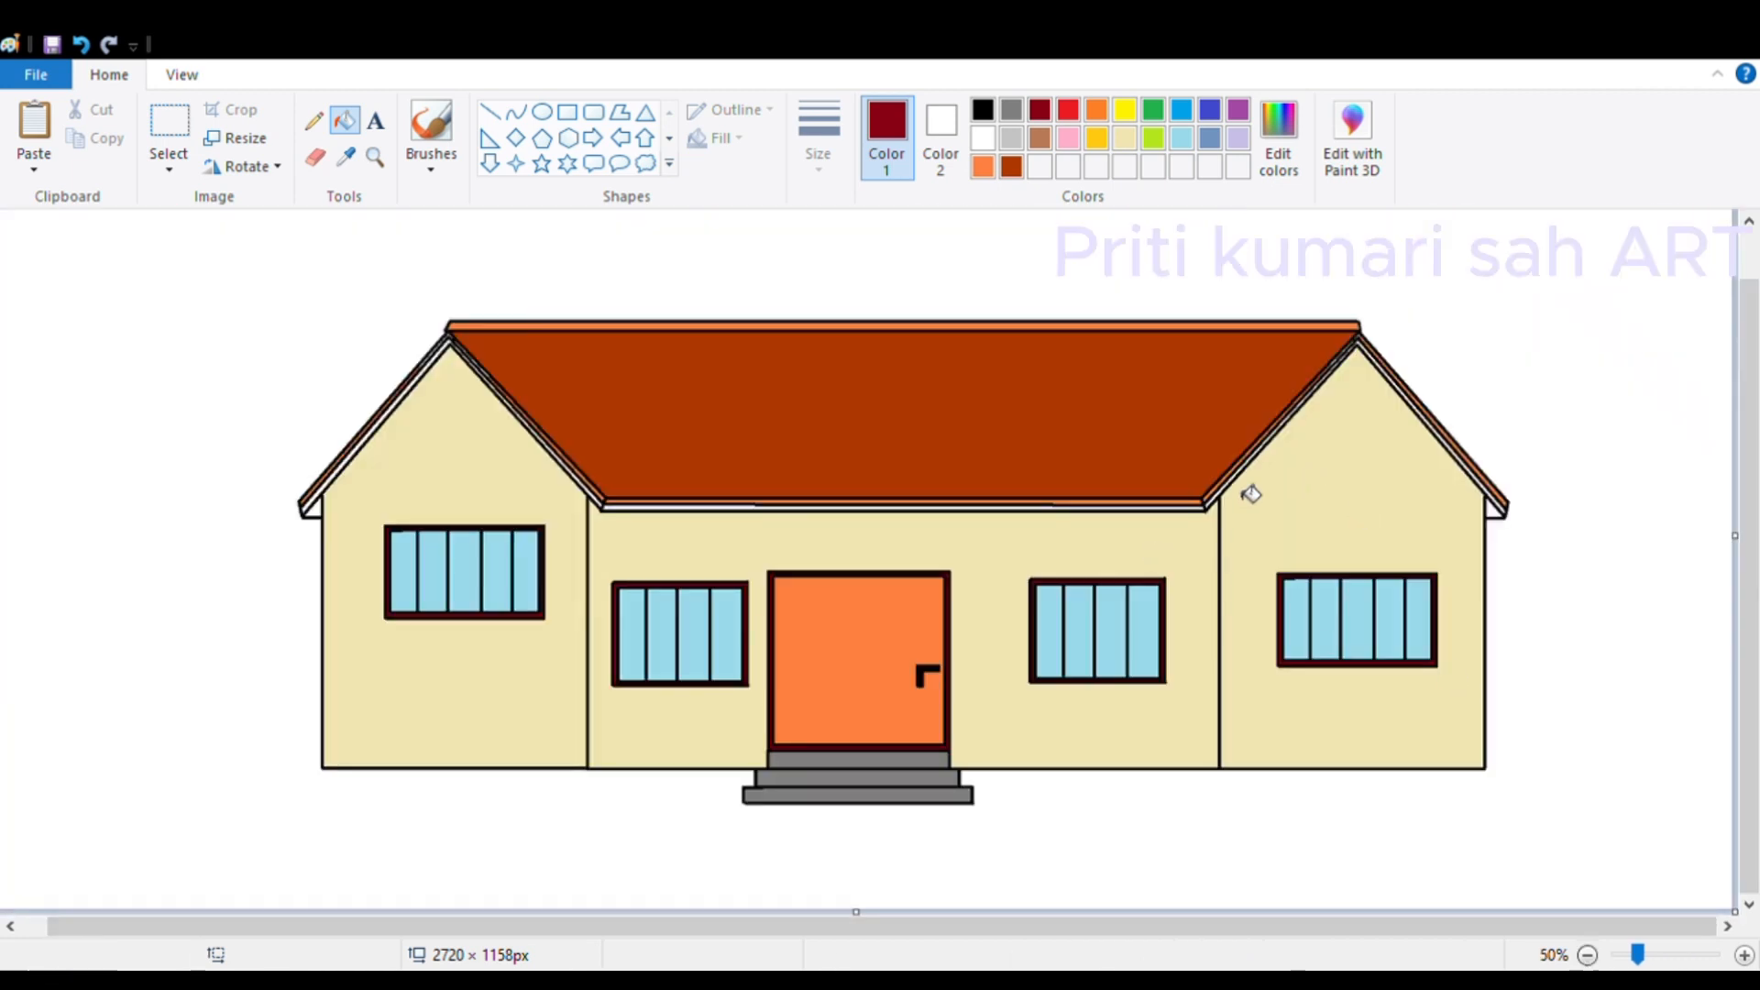
Step: Fill small white gaps in the outer trim around the left gable's peak with the custom light orange, undoing stray fills
{"action": "left_click", "coordinate": [385, 168]}
{"action": "left_click", "coordinate": [449, 385]}
{"action": "left_click", "coordinate": [758, 640]}
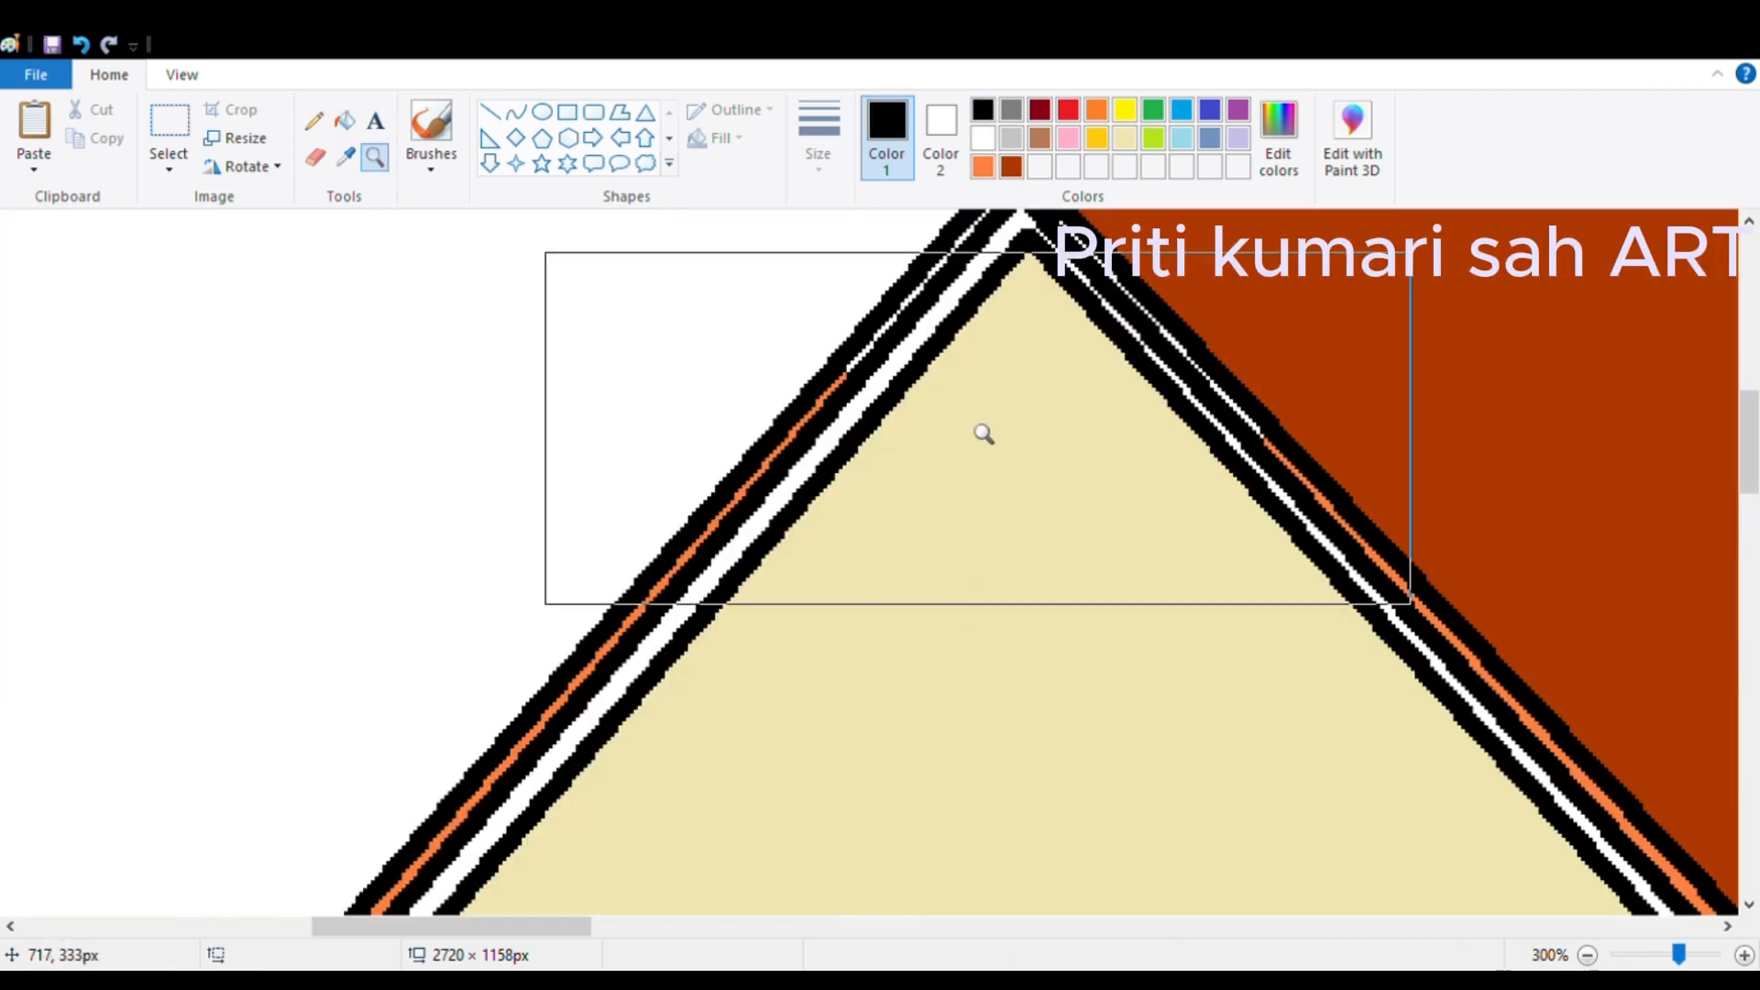
{"action": "left_click", "coordinate": [982, 166]}
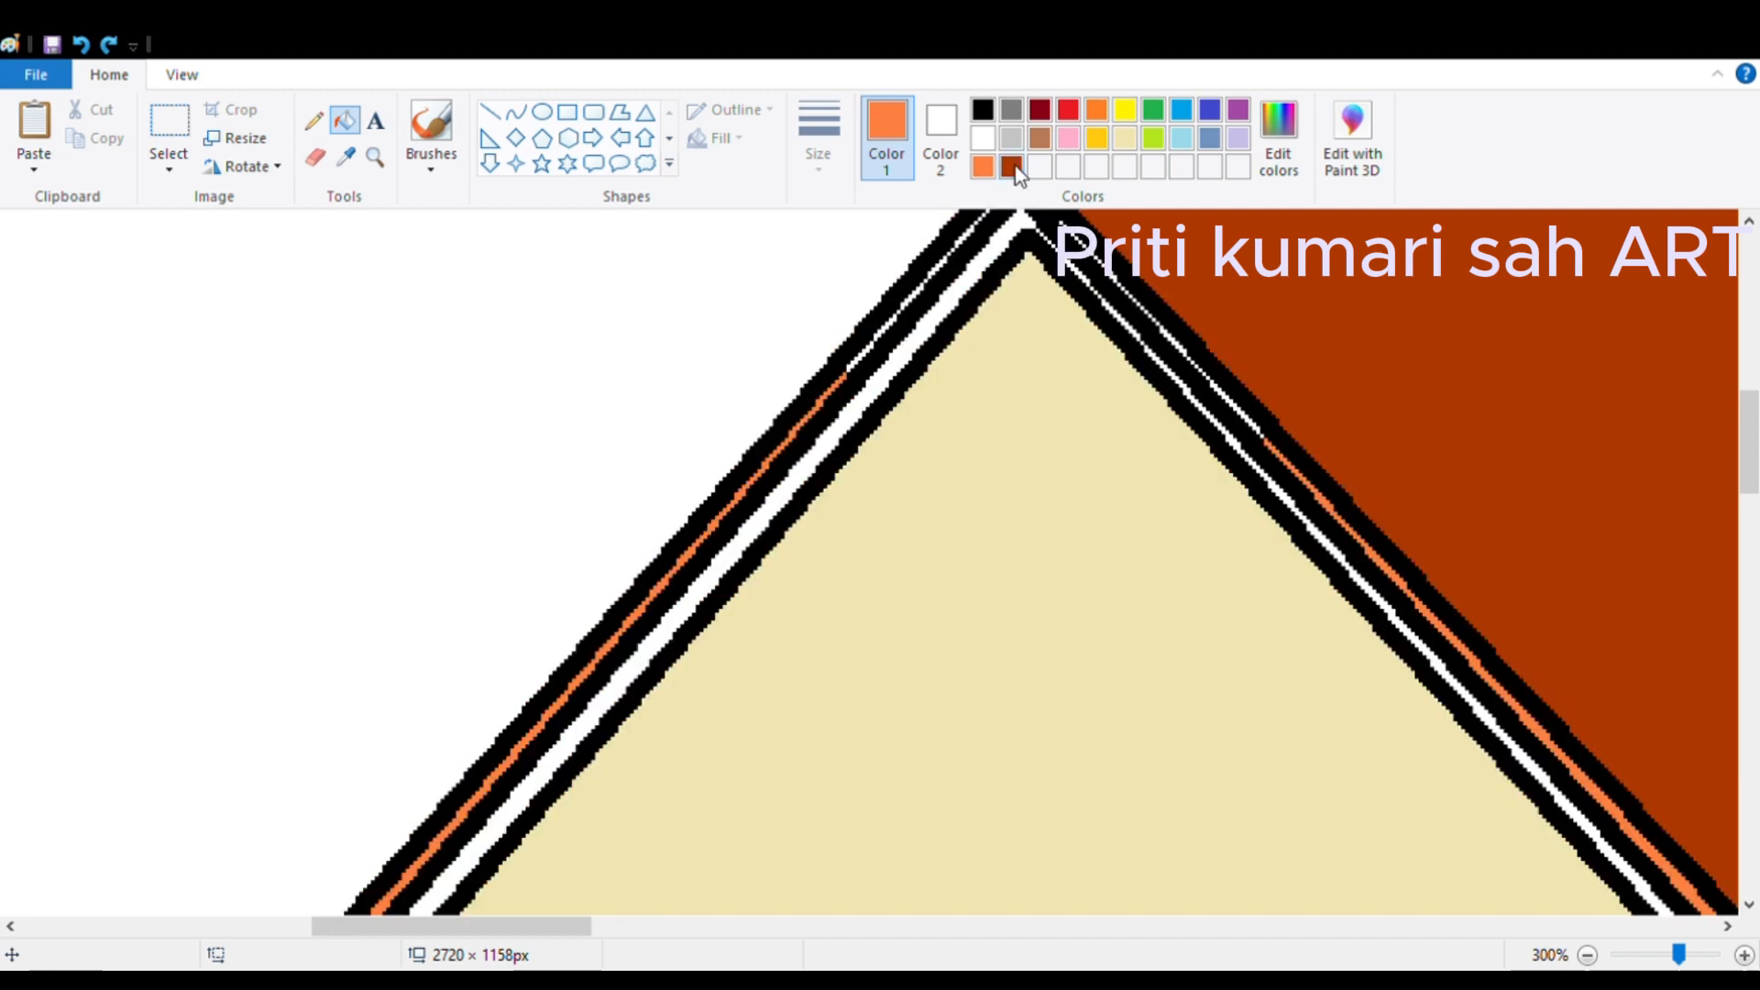
{"action": "left_click", "coordinate": [375, 157]}
{"action": "left_click", "coordinate": [1164, 449]}
{"action": "left_click", "coordinate": [1164, 449]}
{"action": "left_click", "coordinate": [345, 120]}
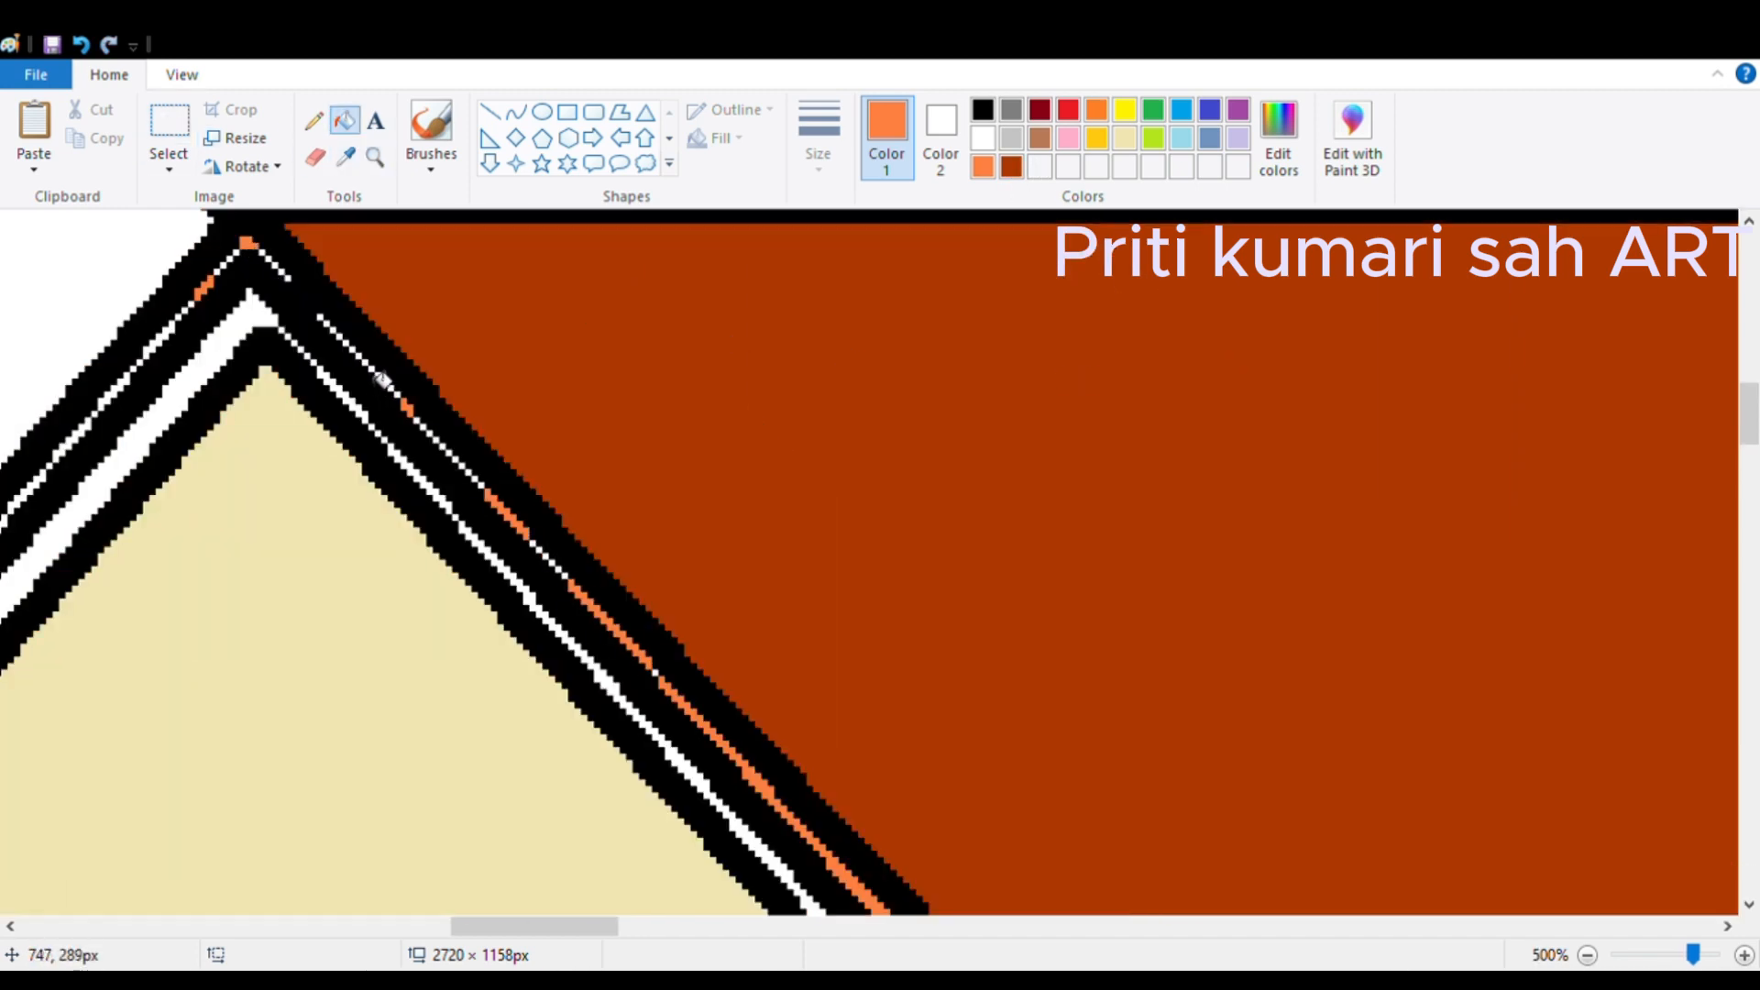
{"action": "left_click", "coordinate": [119, 405]}
{"action": "key", "text": "ctrl+z"}
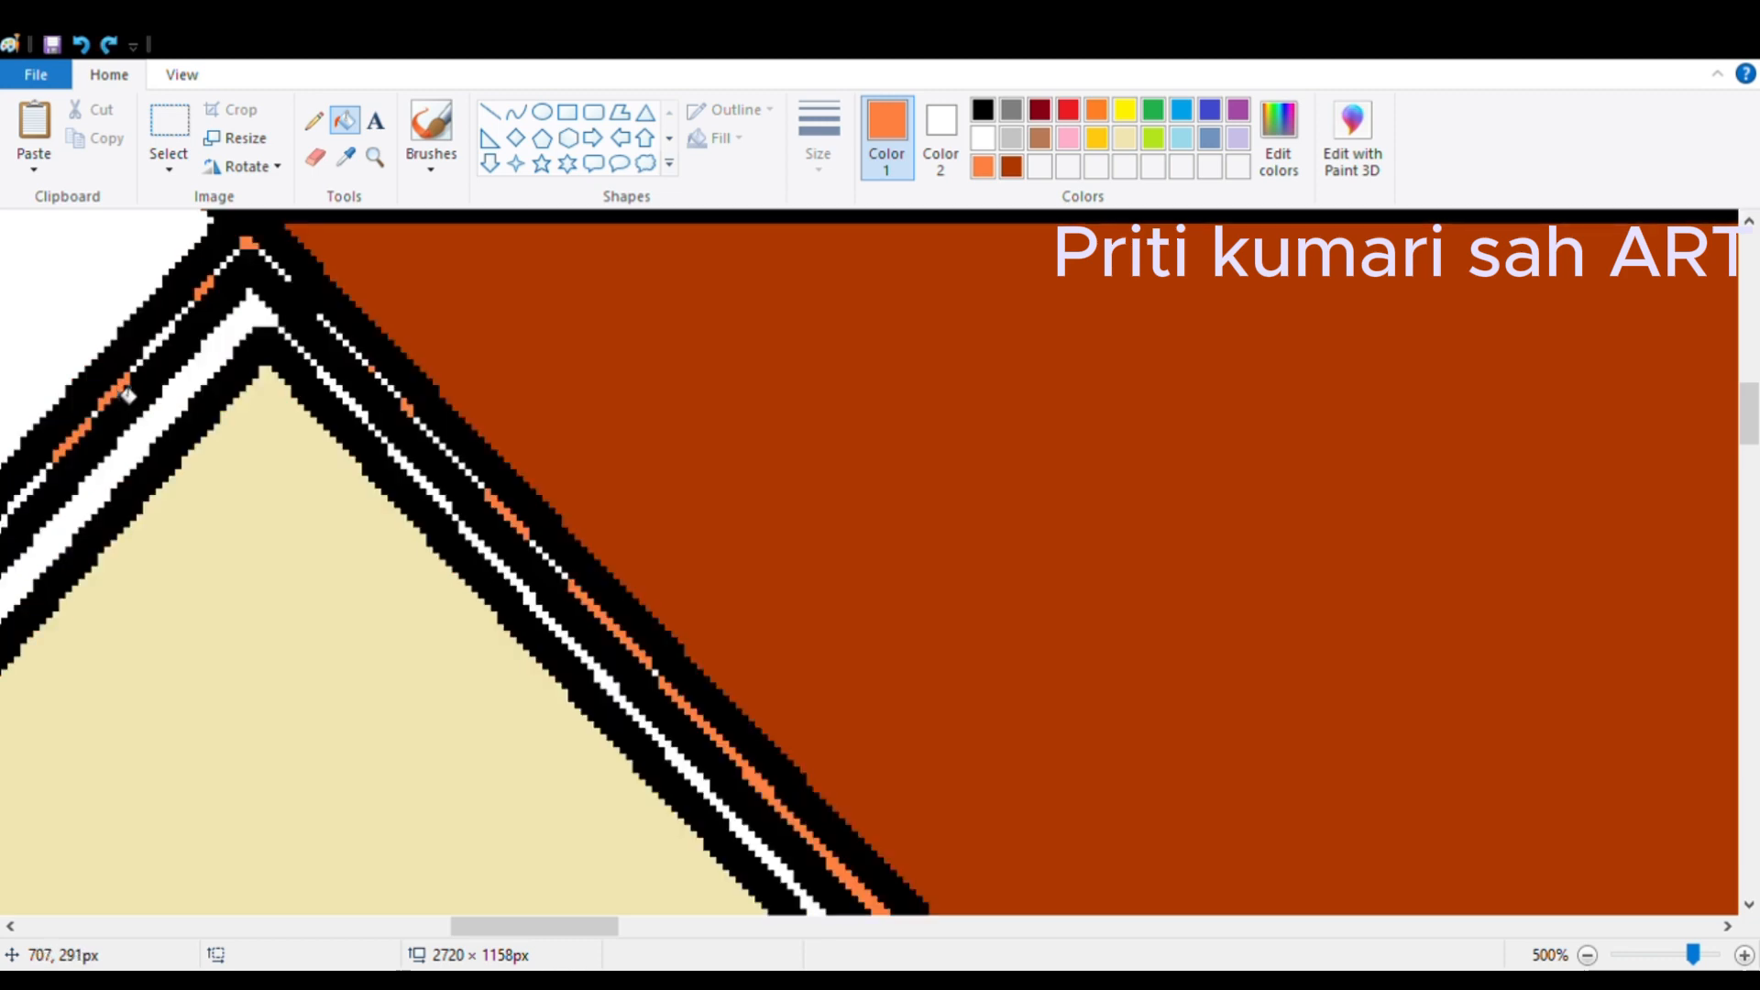
{"action": "left_click", "coordinate": [174, 346]}
{"action": "key", "text": "ctrl+z"}
Step: Review the whole house drawing at 50% zoom
{"action": "left_click_drag", "start_coordinate": [578, 935], "coordinate": [791, 936]}
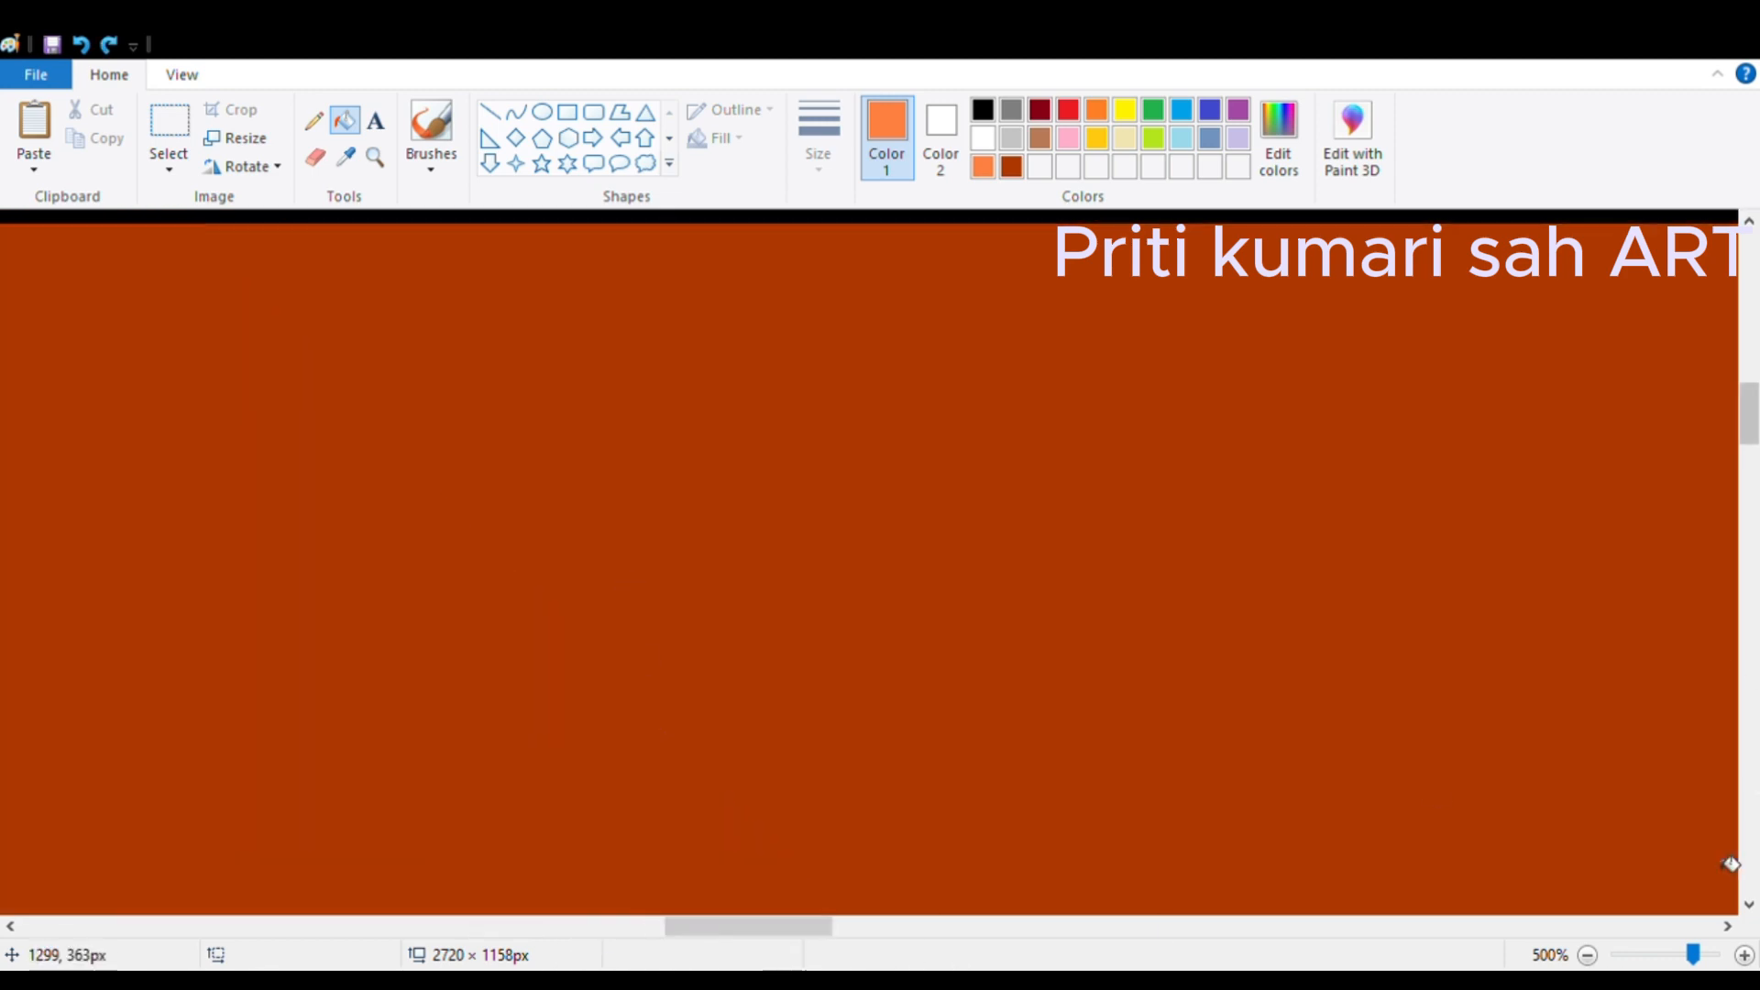
{"action": "left_click", "coordinate": [1587, 955]}
{"action": "left_click", "coordinate": [1586, 955]}
{"action": "left_click", "coordinate": [1587, 955]}
{"action": "left_click", "coordinate": [1586, 955]}
{"action": "left_click", "coordinate": [1587, 955]}
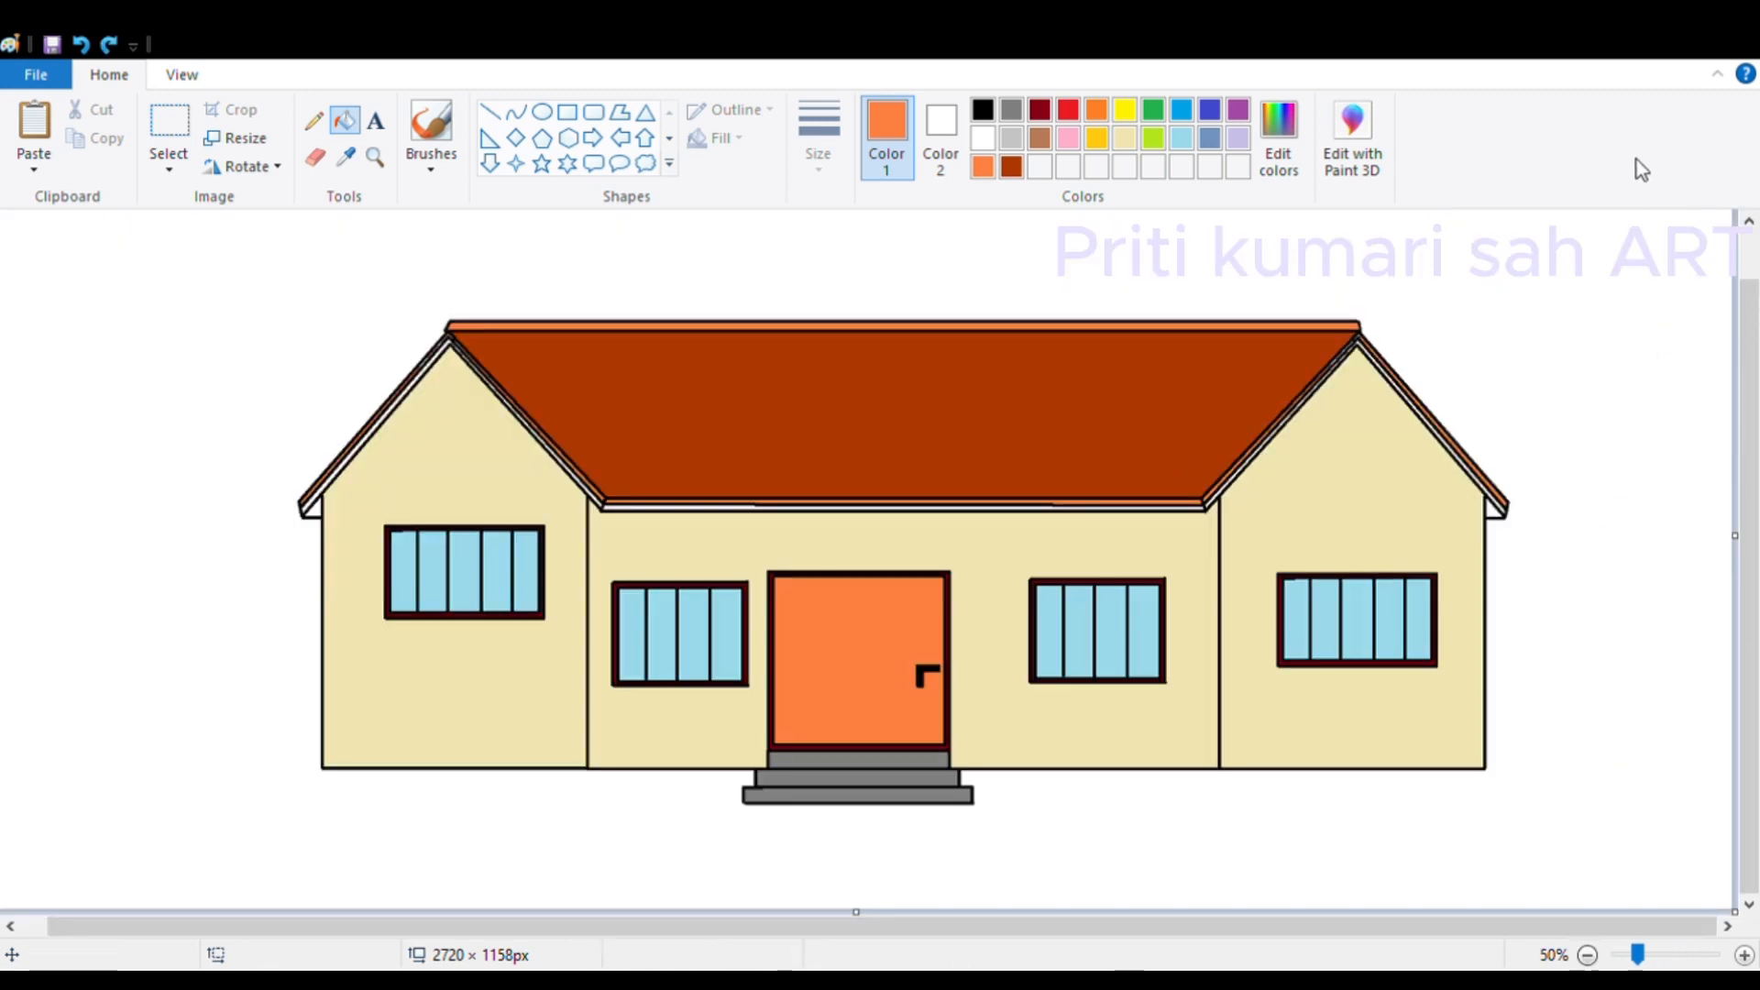